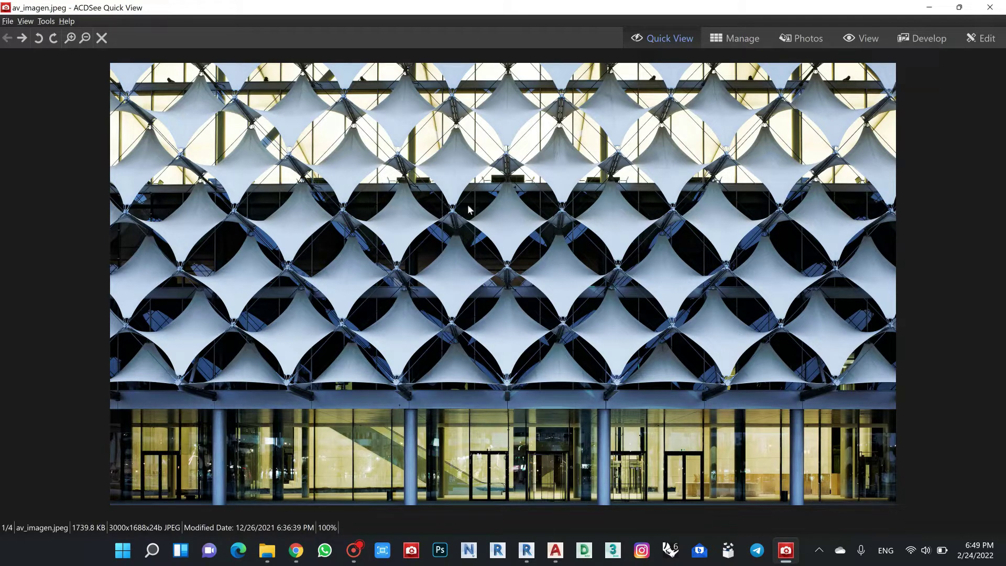
Bring the Revit project forward and flip through the 3D View 1, East and North views
key("super+d")
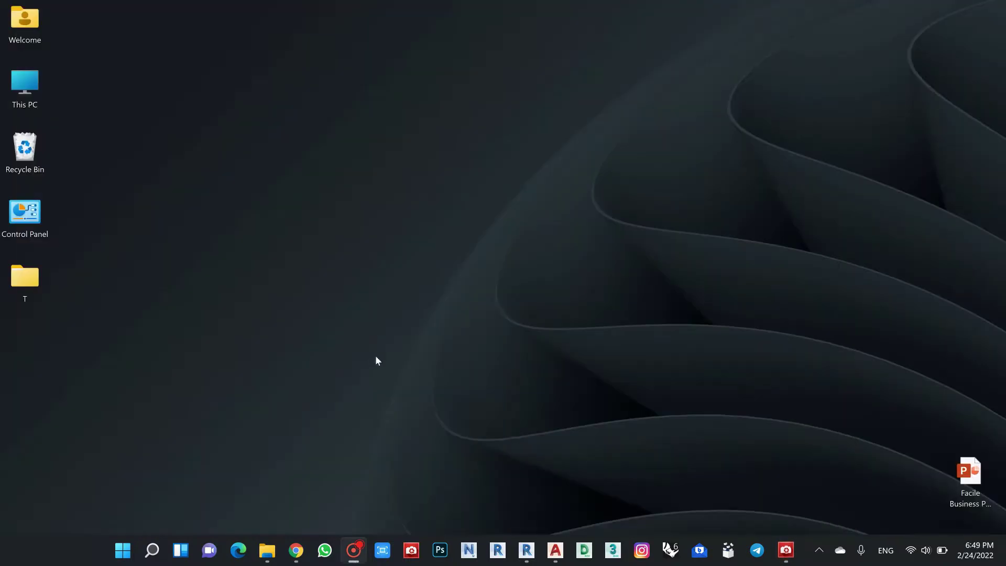
left_click(527, 550)
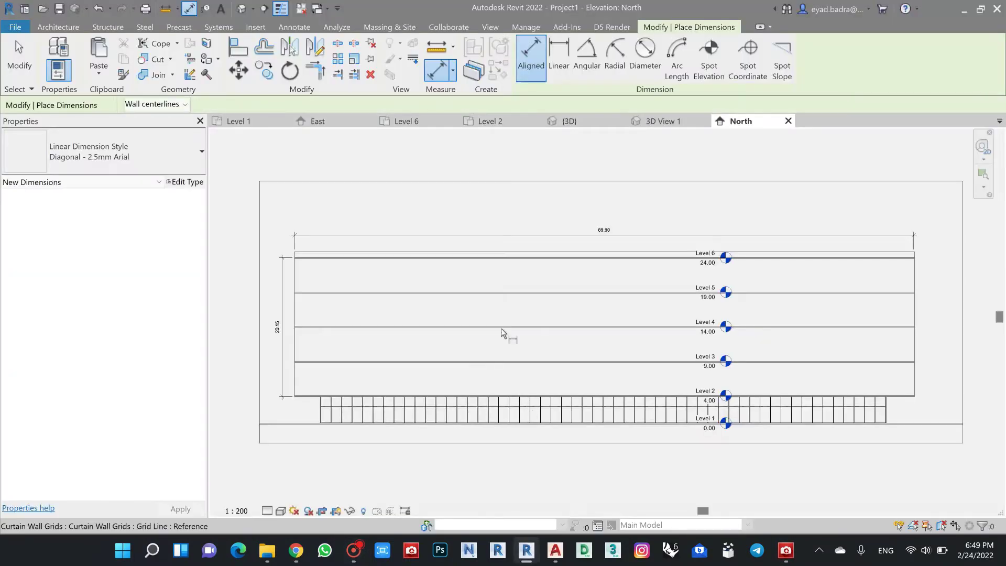
scroll(518, 285, "down", 1)
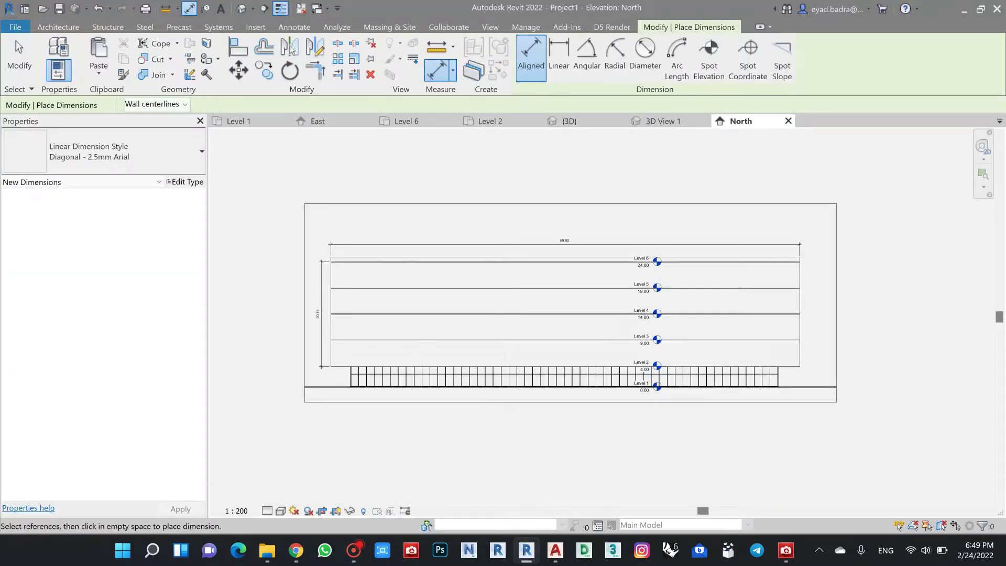
left_click(663, 121)
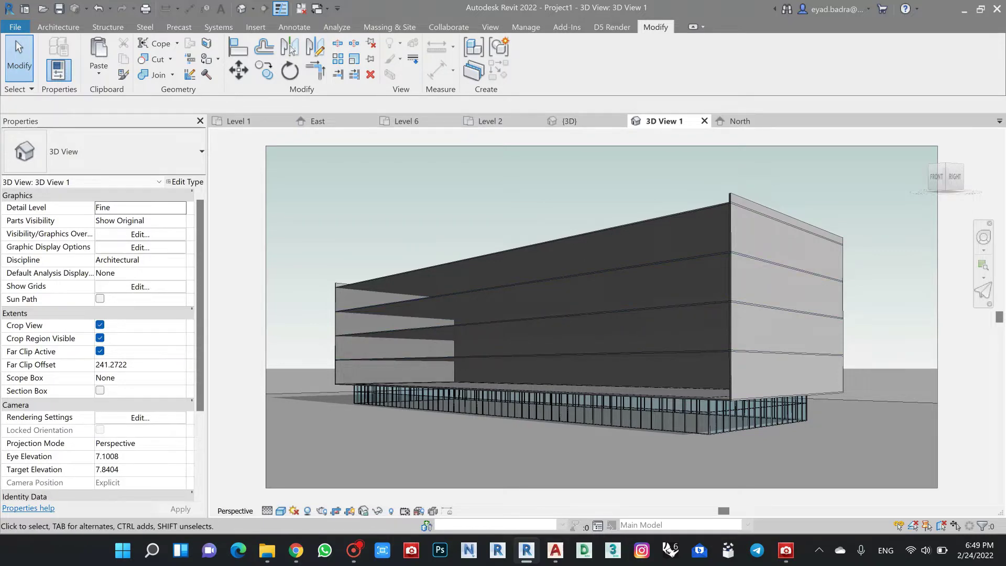
key("ctrl+Tab")
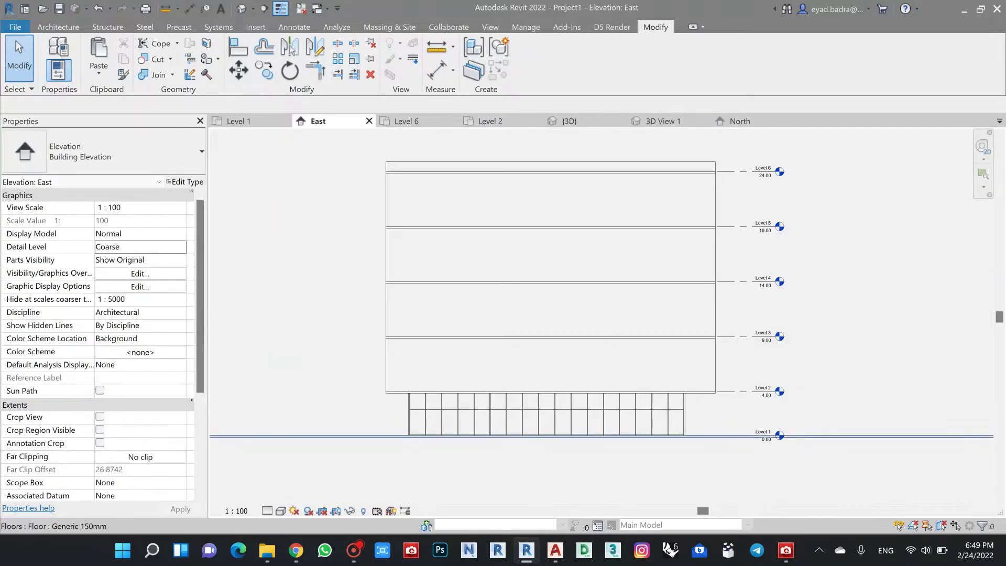
key("ctrl+Tab")
Zoom in and out on the North elevation, then leave the project for the Home screen
scroll(570, 256, "up", 5)
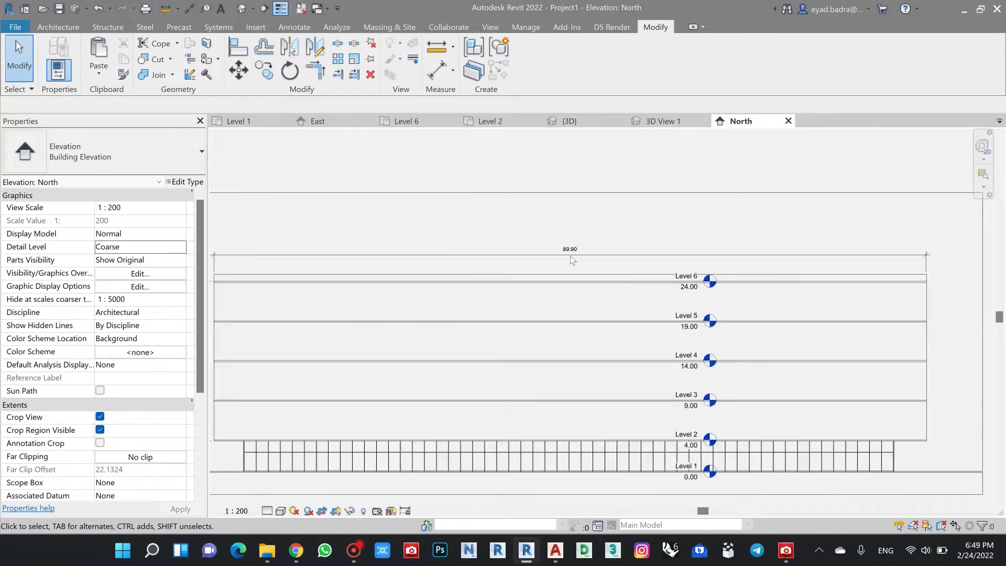
scroll(590, 299, "down", 5)
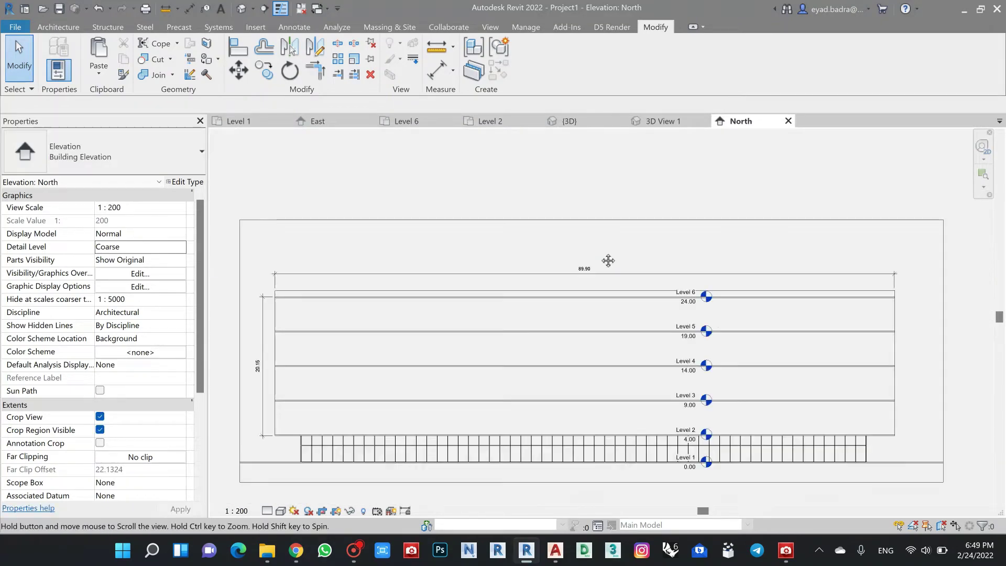
scroll(391, 280, "up", 3)
scroll(391, 280, "down", 5)
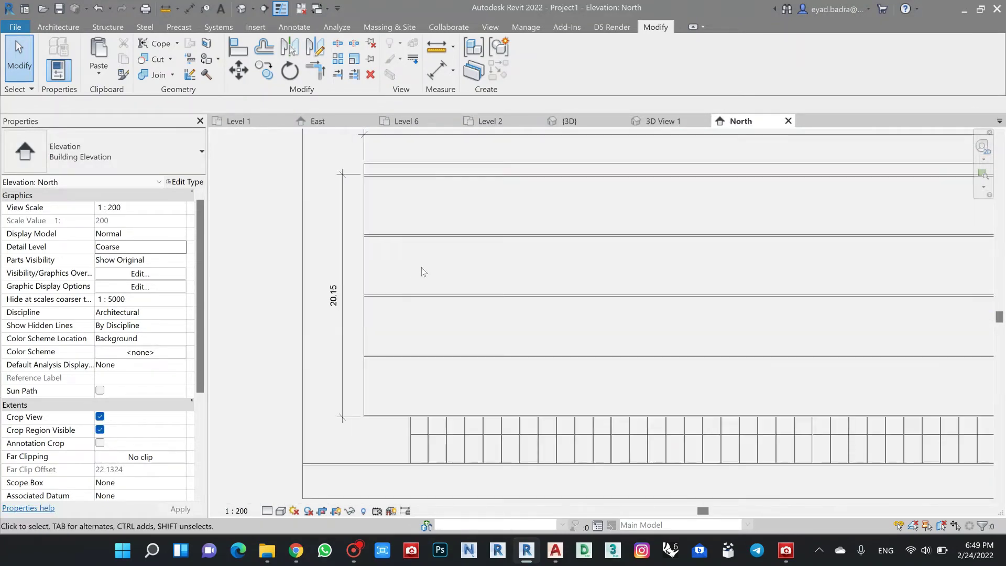
scroll(584, 290, "up", 2)
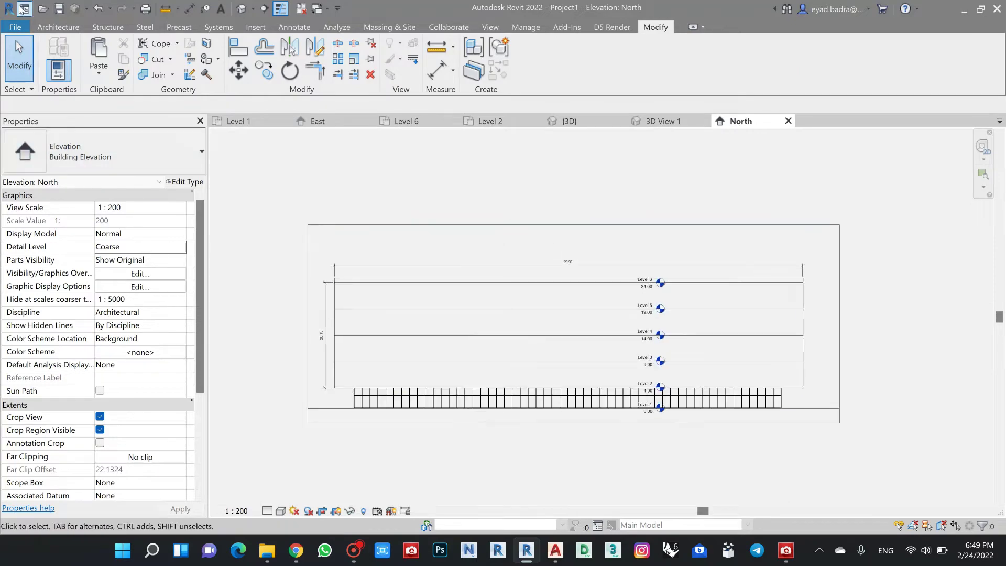
key("ctrl+d")
Create a new family from the English Conceptual Mass 'Metric Mass.rft' template
left_click(81, 283)
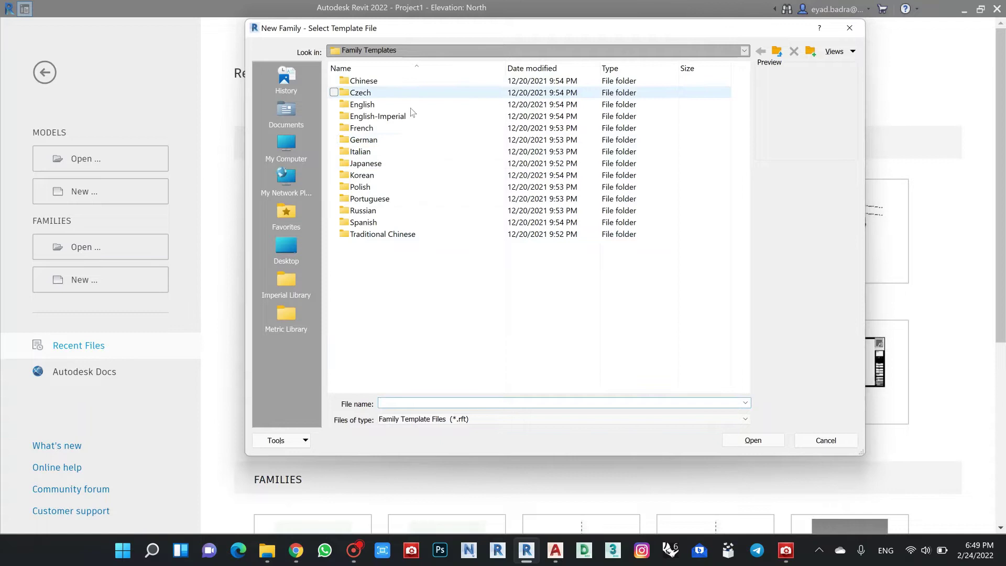
double_click(386, 105)
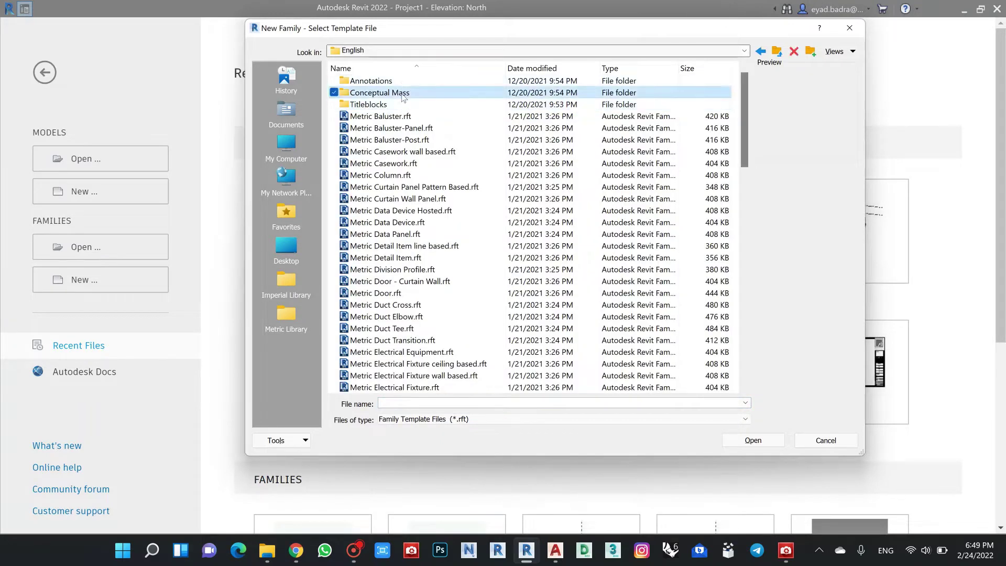
double_click(375, 92)
left_click(376, 81)
left_click(754, 441)
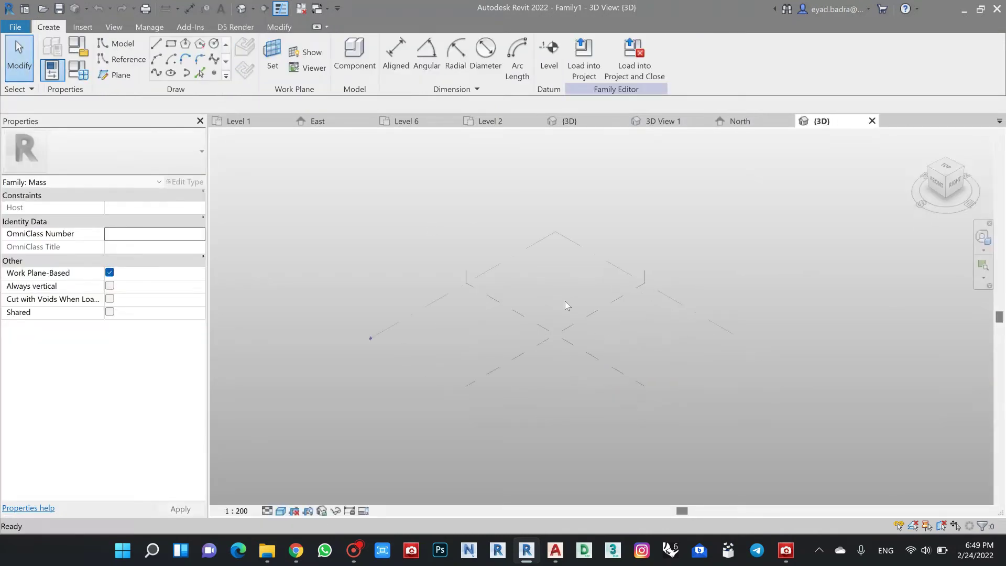
Set the family's length units to Meters rounded to 2 decimal places
key("u")
key("n")
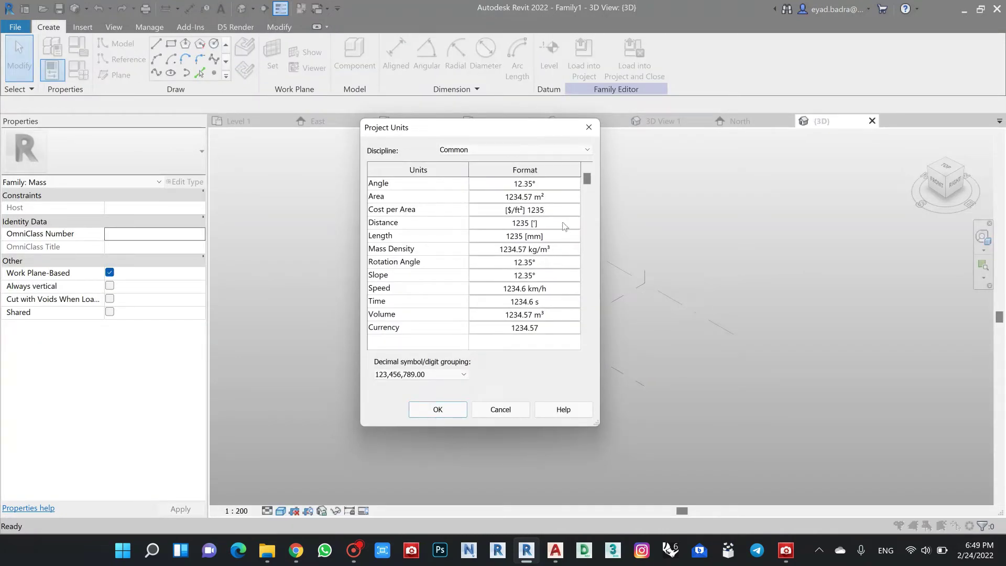
left_click(531, 235)
left_click(516, 204)
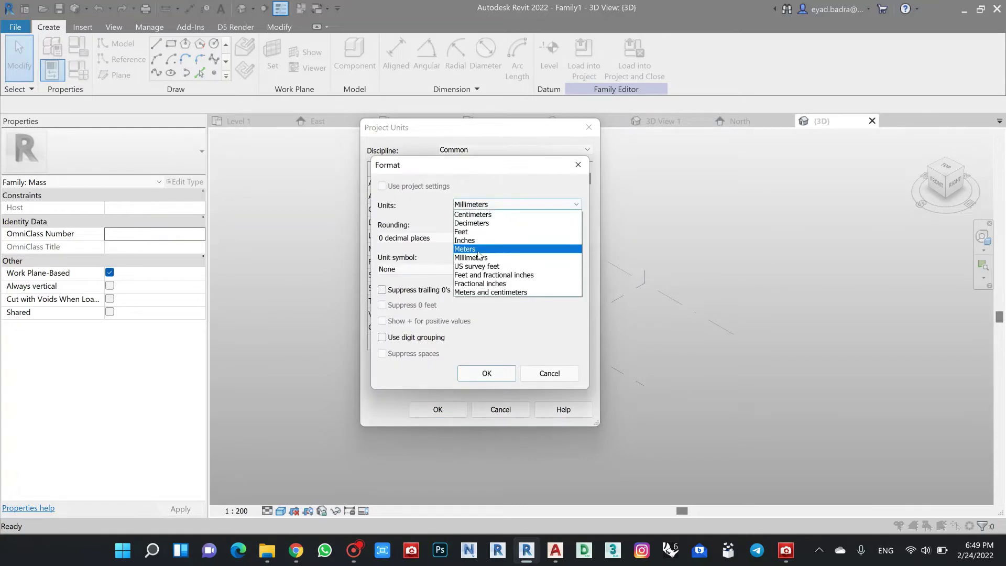
left_click(480, 252)
left_click(422, 240)
left_click(420, 291)
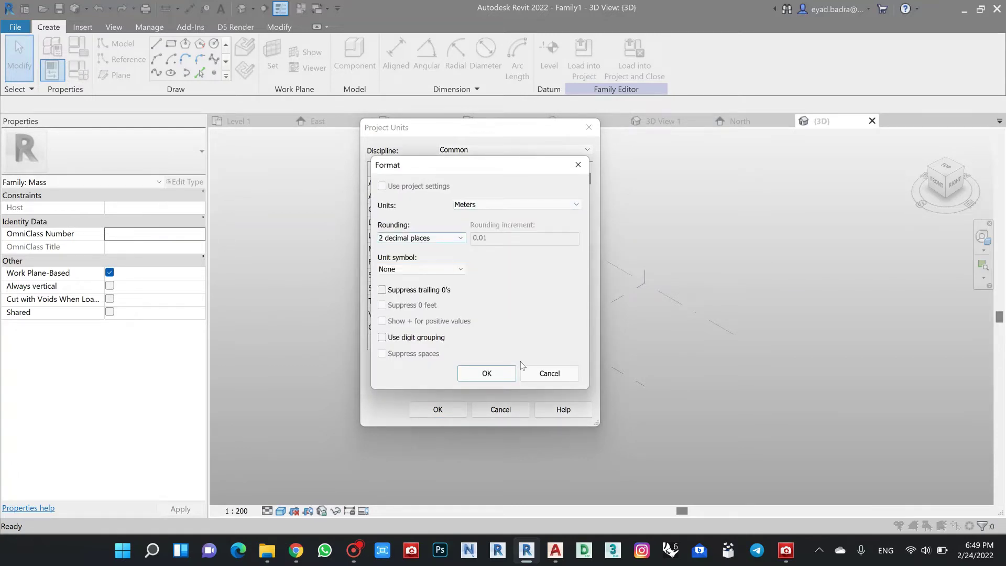
left_click(487, 373)
left_click(438, 409)
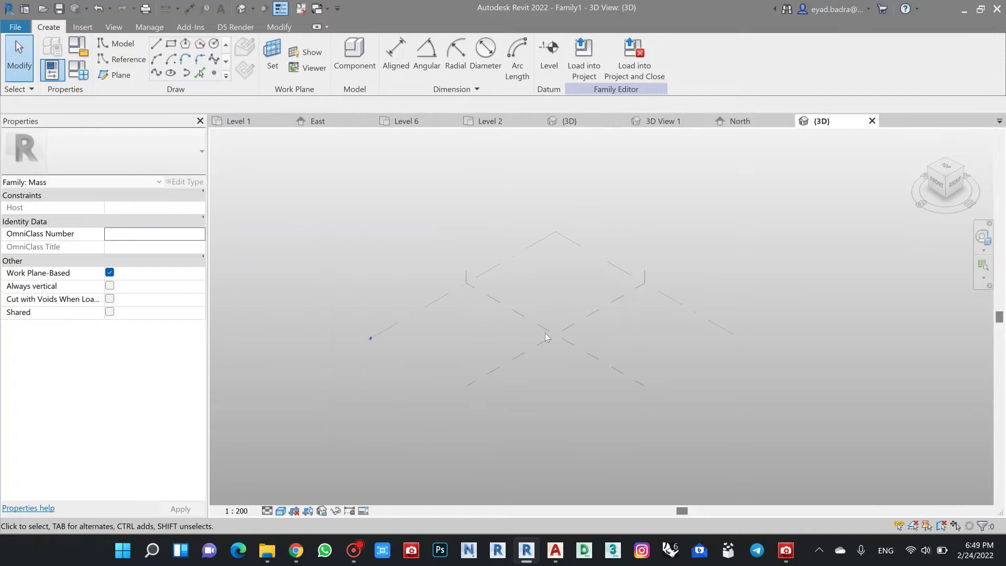
Draw a model line along the Center (Front/Back) reference plane after checking the North elevation width
scroll(556, 302, "up", 2)
left_click(156, 44)
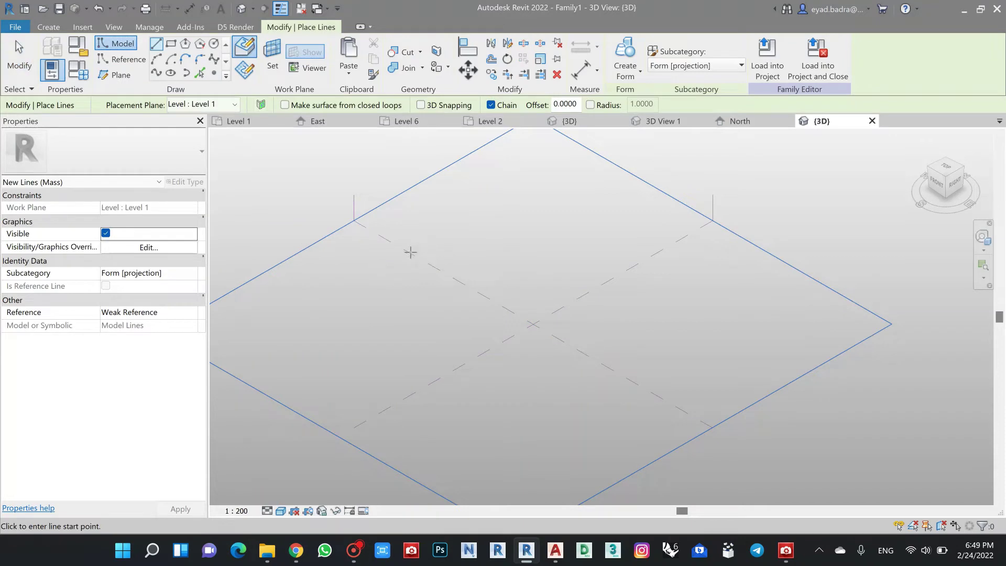
left_click(732, 123)
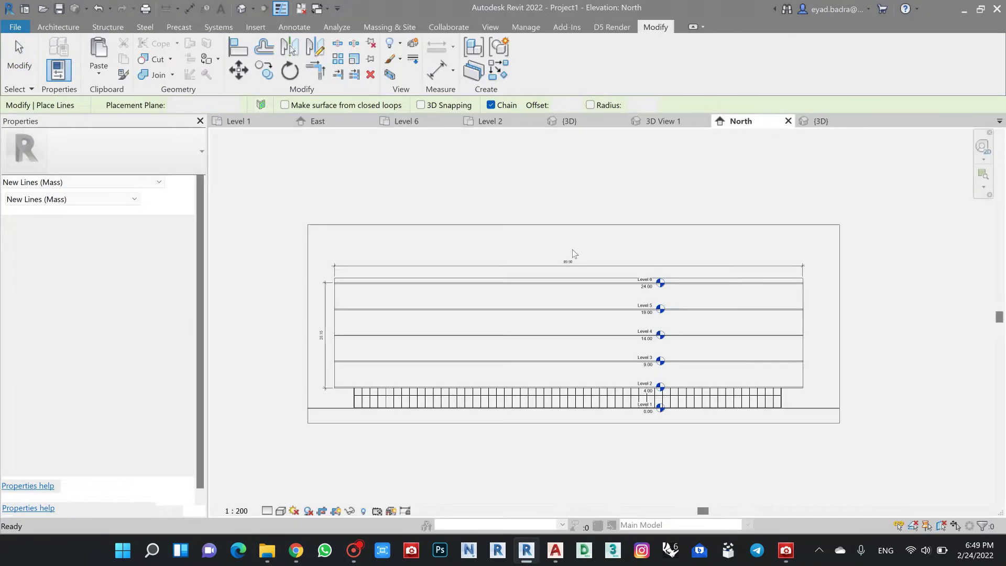
scroll(572, 250, "up", 5)
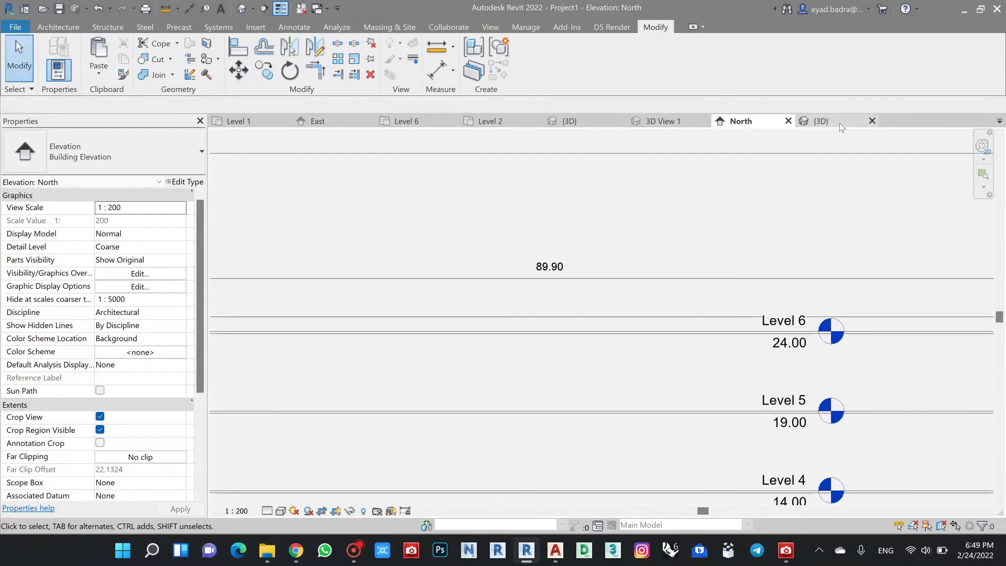
left_click(840, 124)
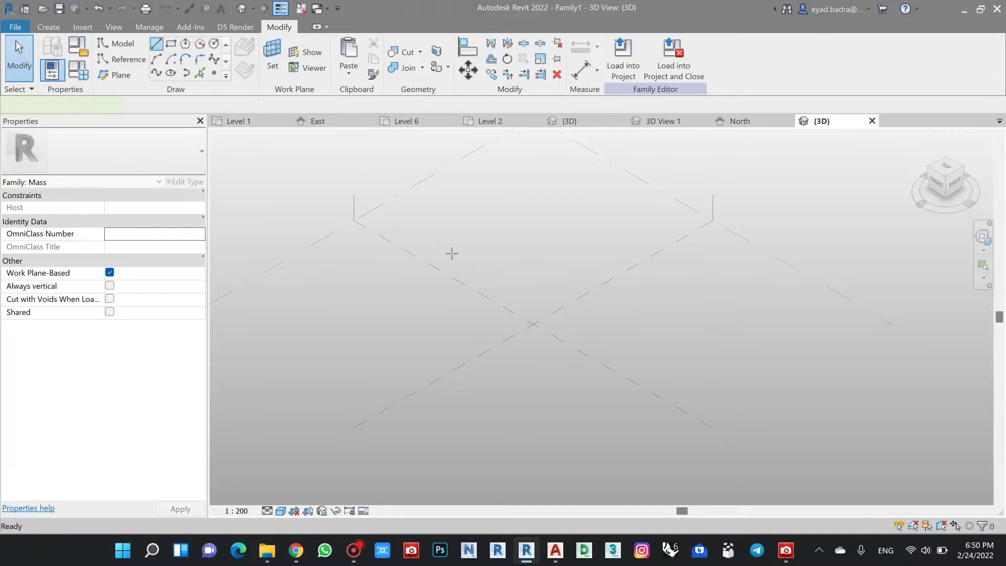
left_click(407, 250)
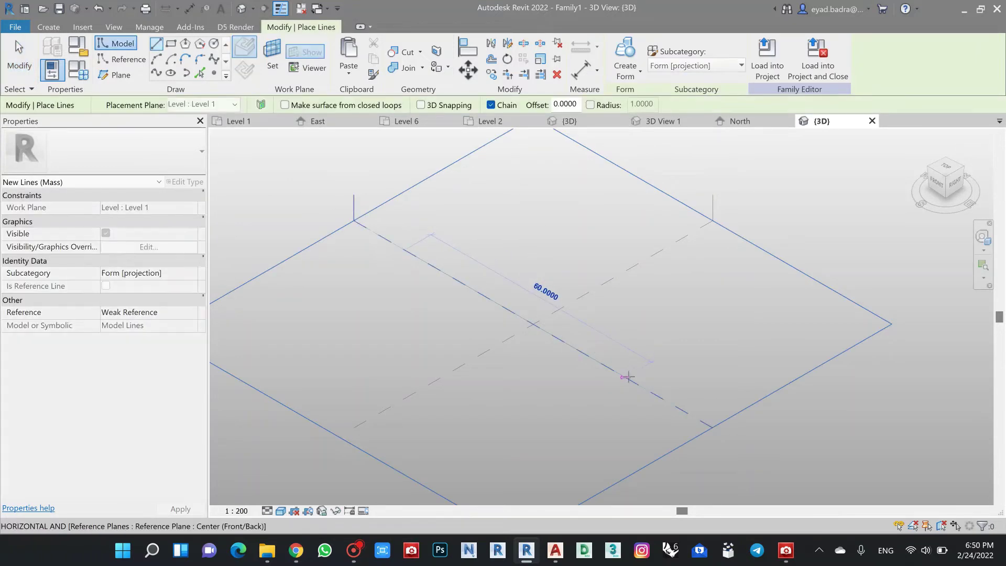
left_click(639, 385)
key("Escape")
key("Escape")
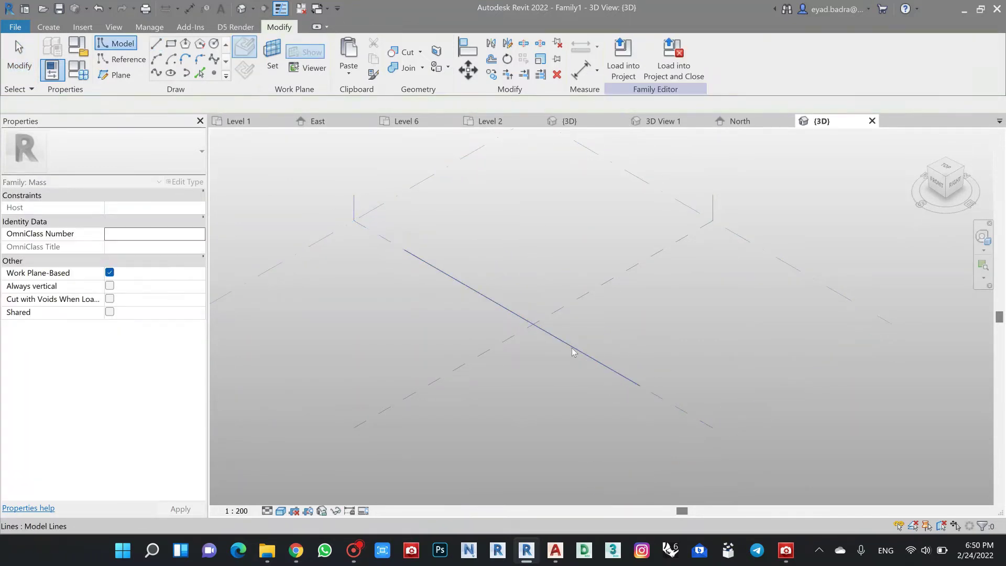
Set the model line's length to 89.90 through its temporary dimension, then reselect it
left_click(573, 352)
left_click(551, 291)
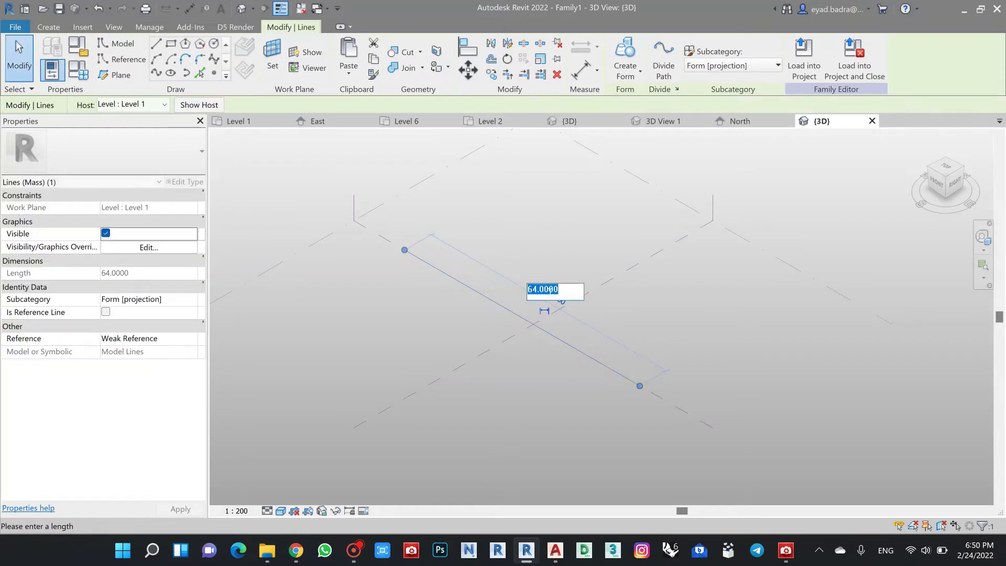
type("89.90")
key("Return")
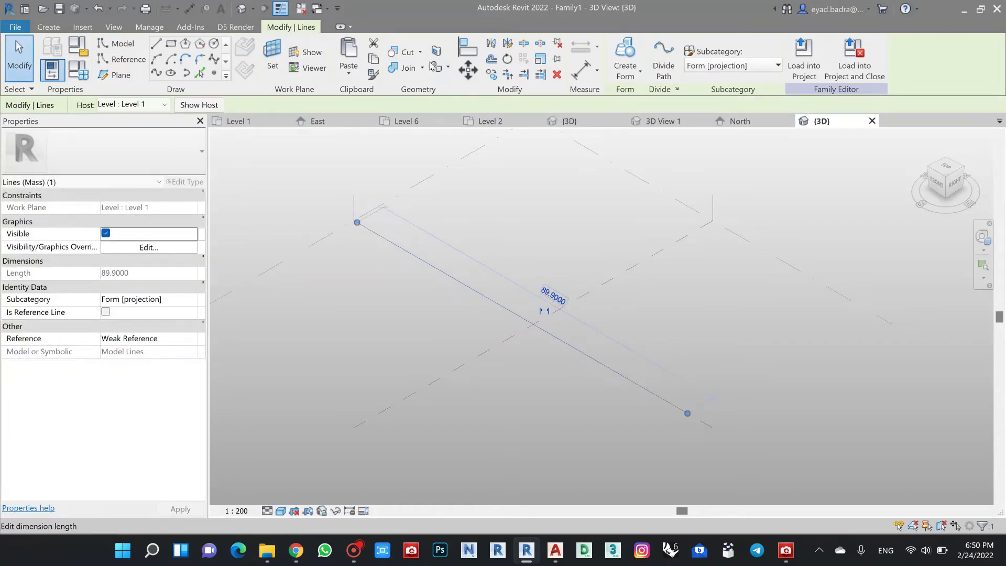
key("Escape")
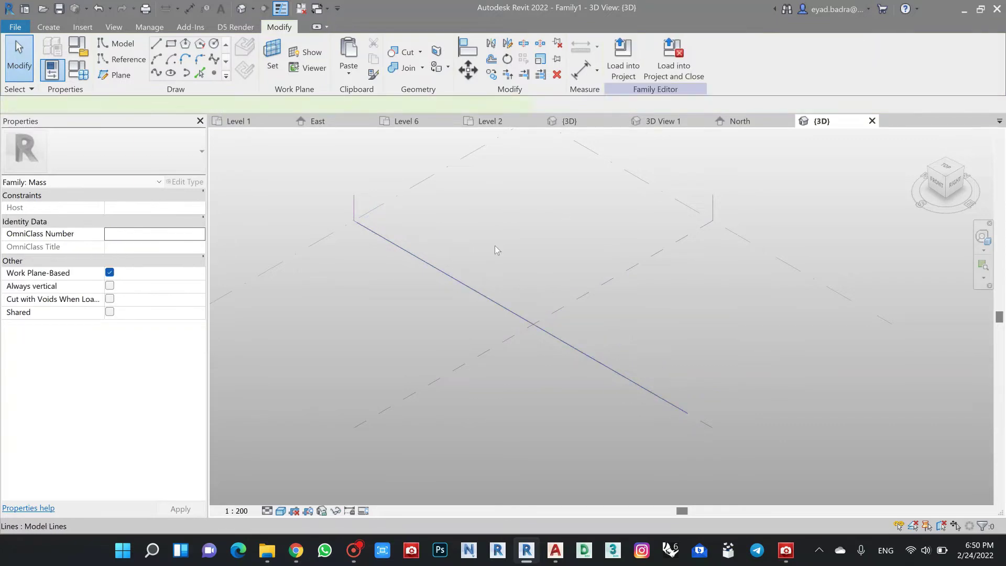
left_click(488, 297)
left_click(640, 76)
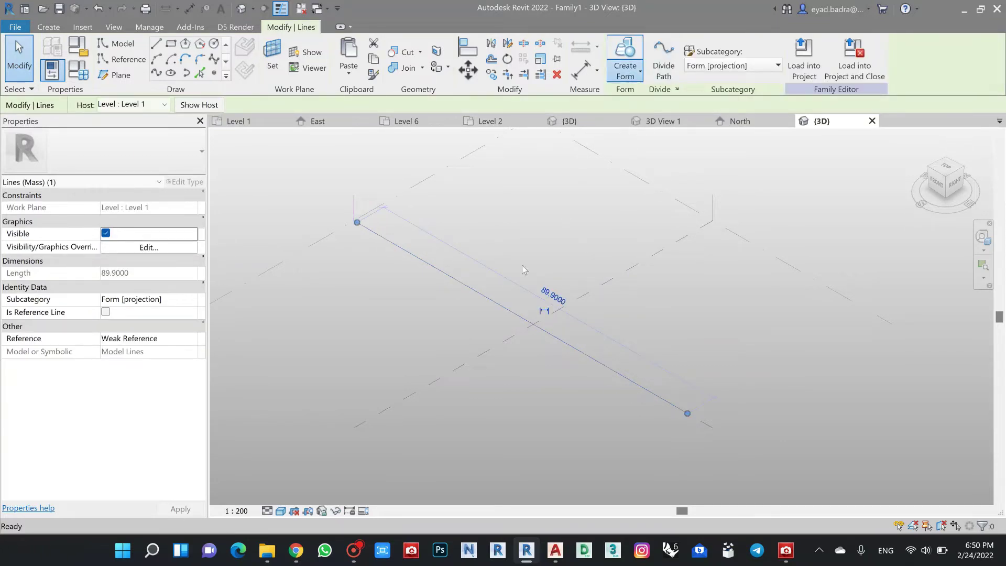
key("Escape")
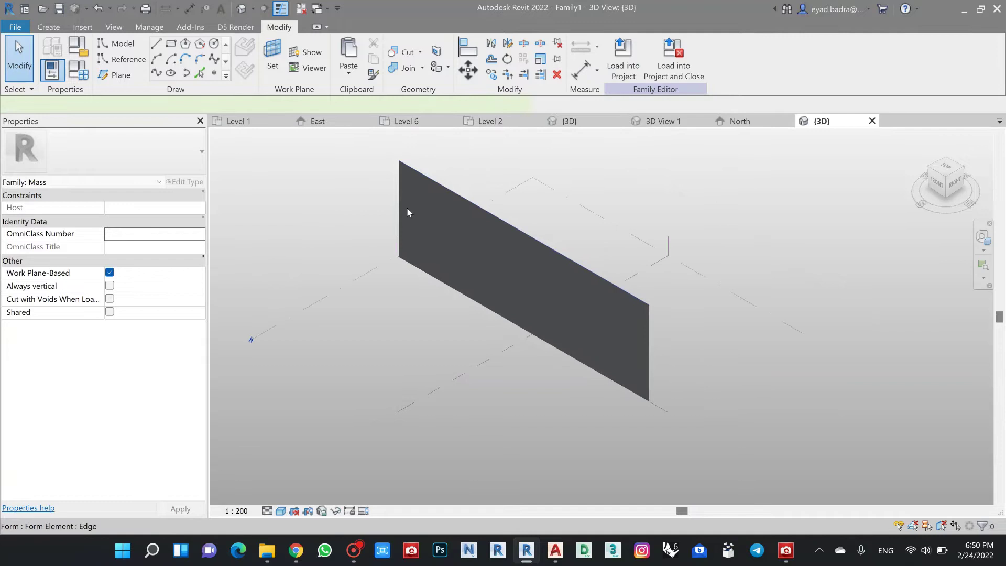
left_click(408, 212)
scroll(386, 206, "up", 2)
left_click(388, 204)
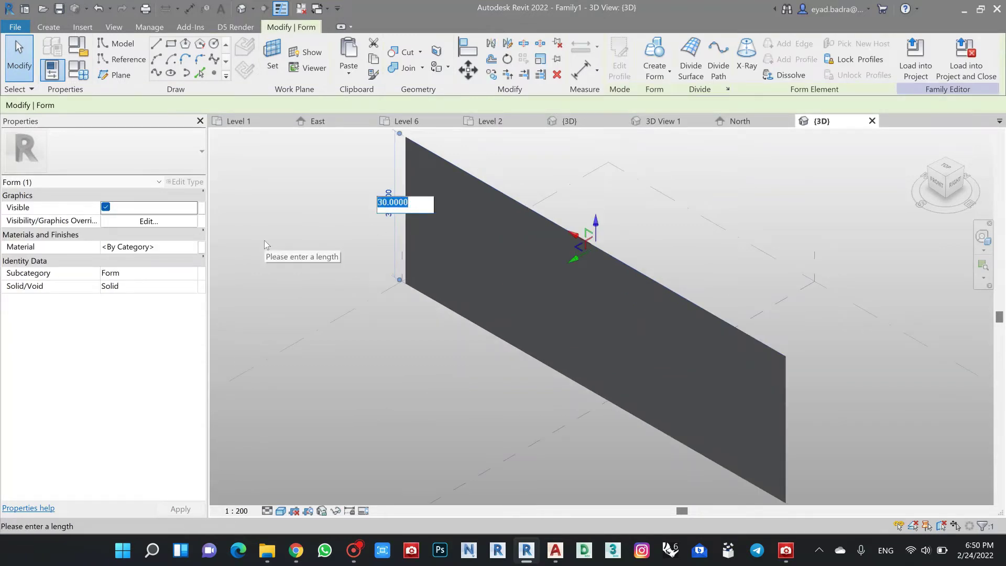
type("21")
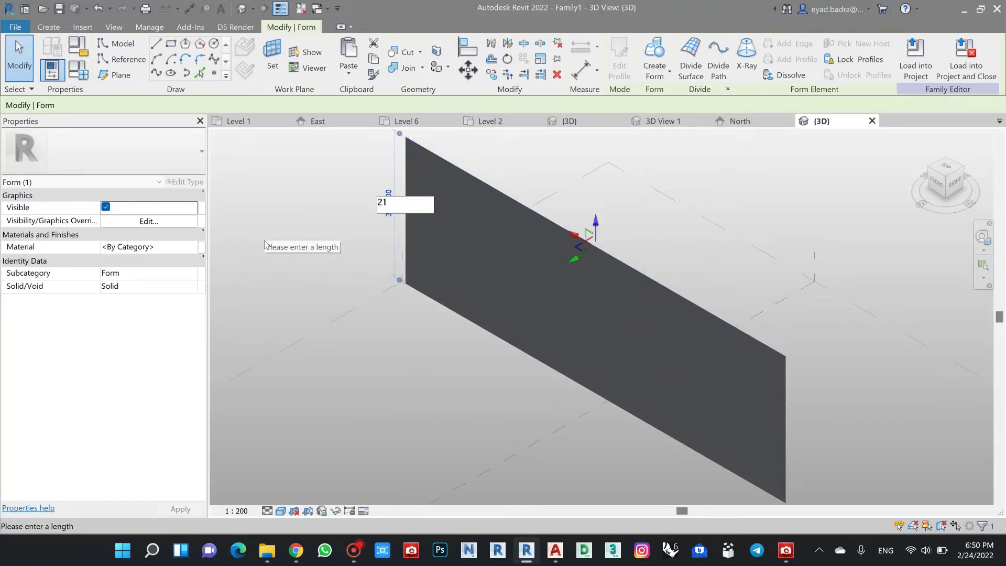
type("0.15")
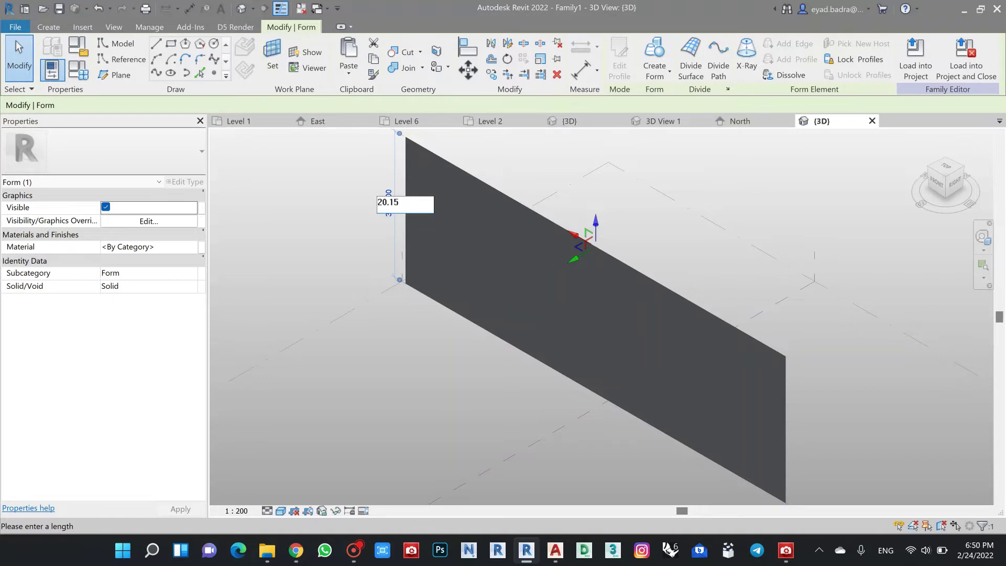
key("Return")
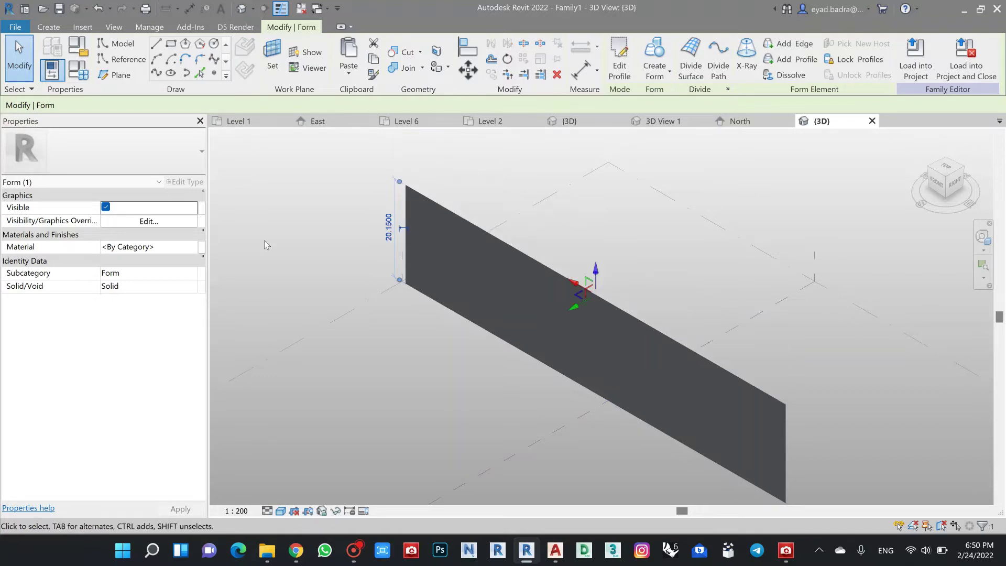
left_click(405, 366)
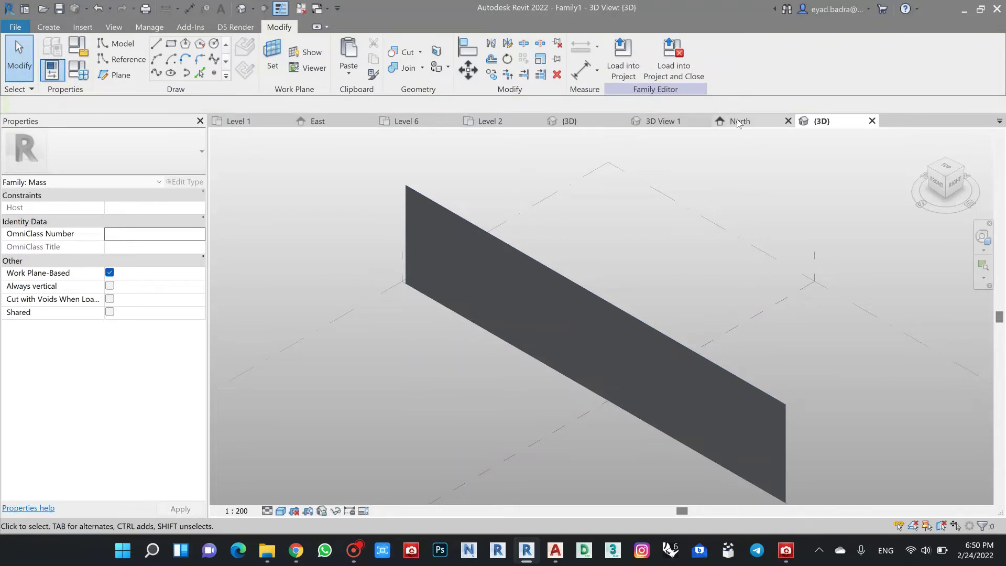
left_click(733, 120)
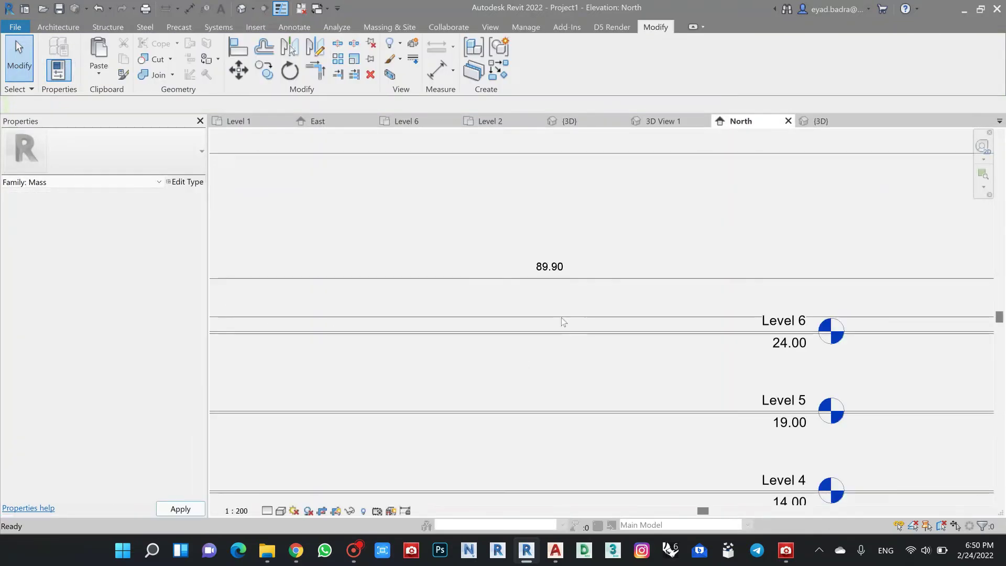
scroll(562, 318, "down", 5)
scroll(280, 395, "up", 5)
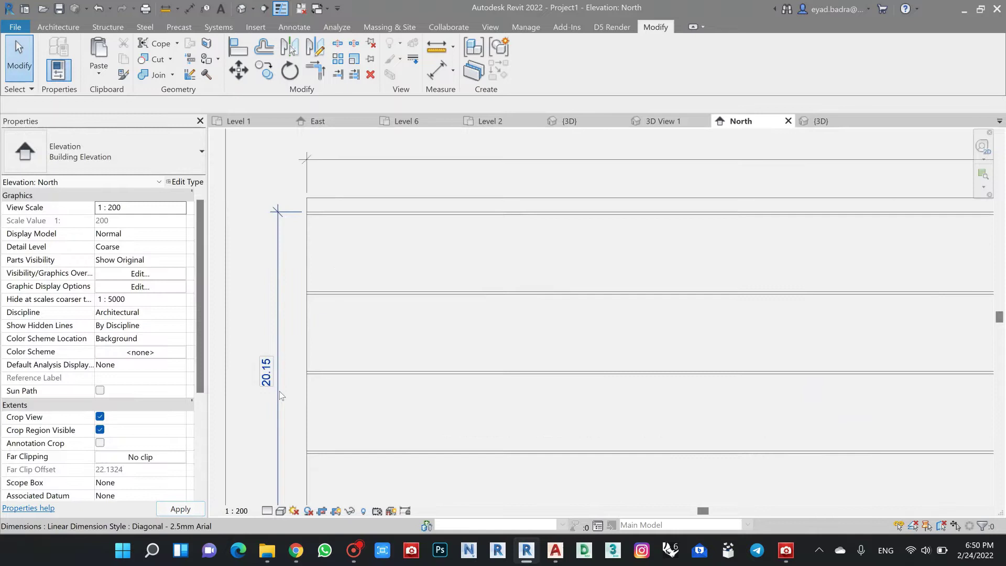
left_click(812, 121)
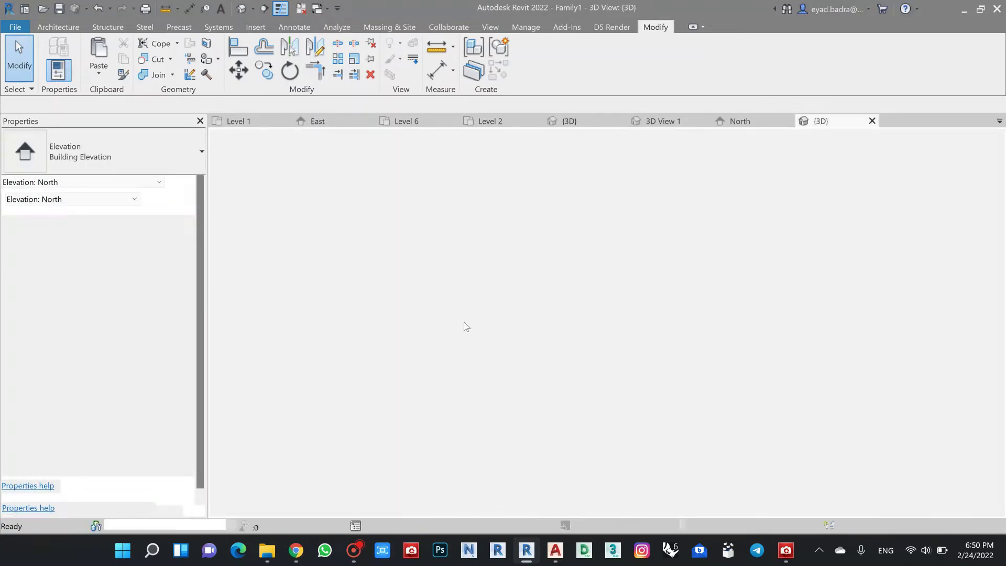
scroll(488, 288, "up", 2)
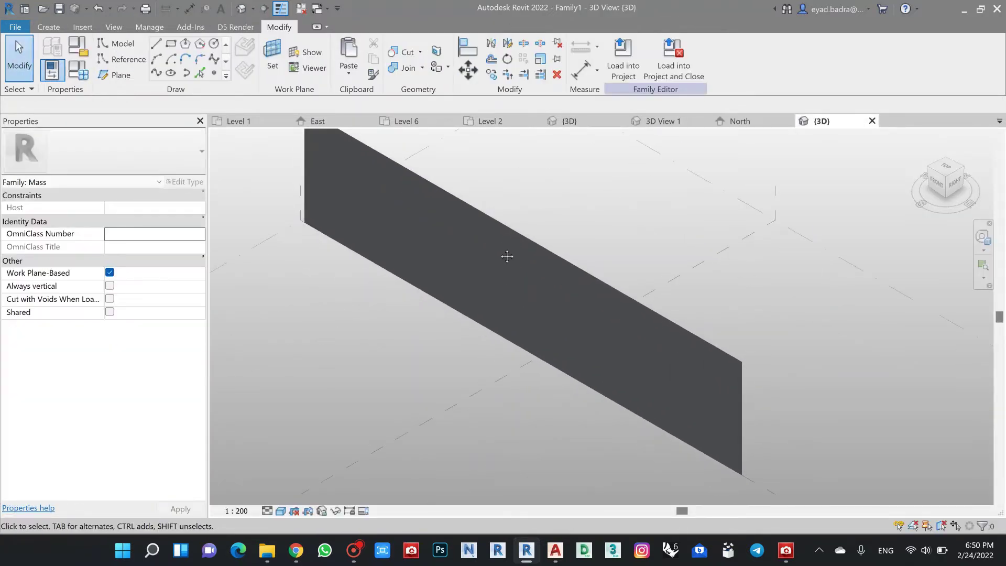
scroll(438, 276, "down", 2)
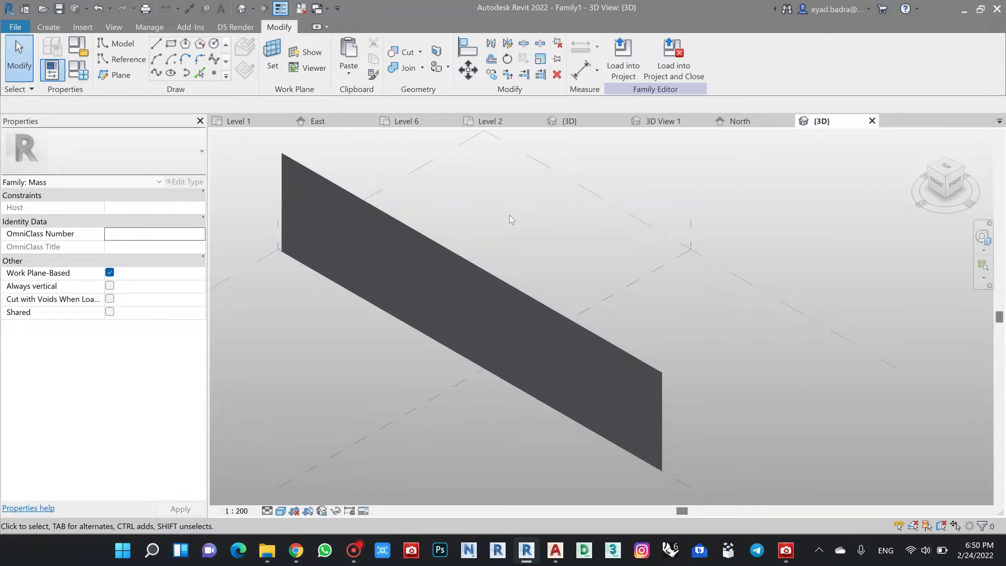
middle_click_drag(542, 286, 579, 203, "shift")
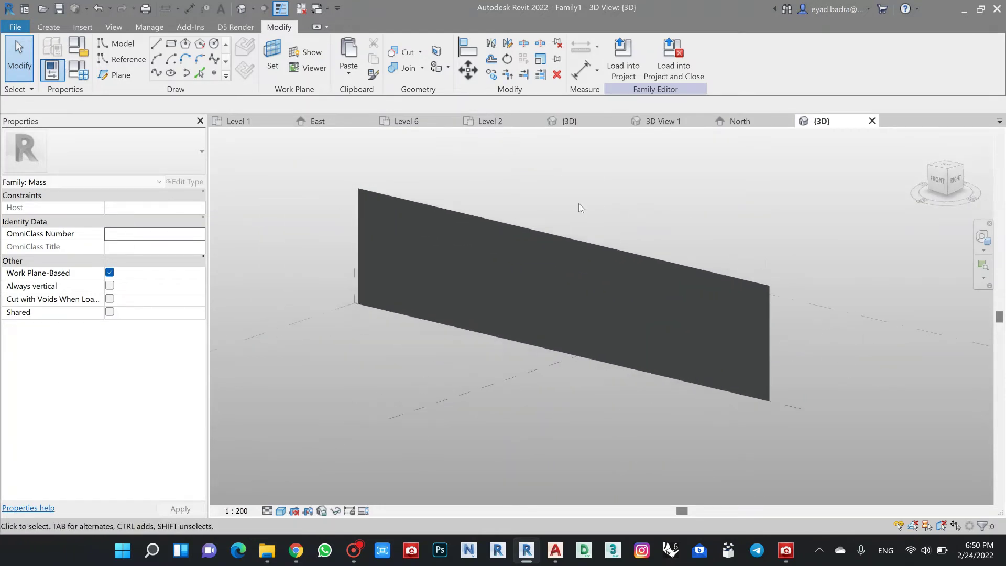
Select the wall form and divide its surface into a 10 by 10 grid
left_click(521, 229)
key("Escape")
left_click(526, 230)
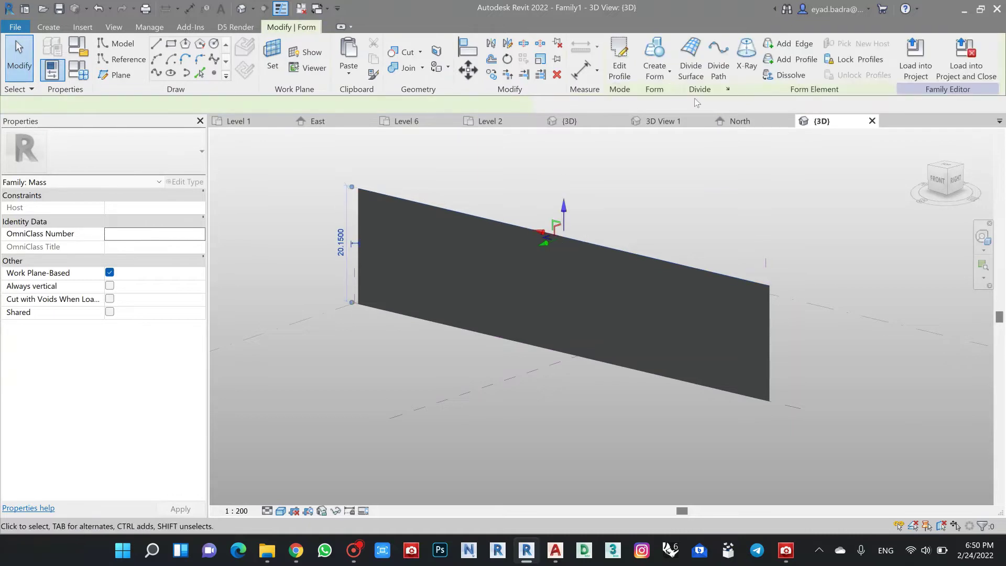
left_click(690, 65)
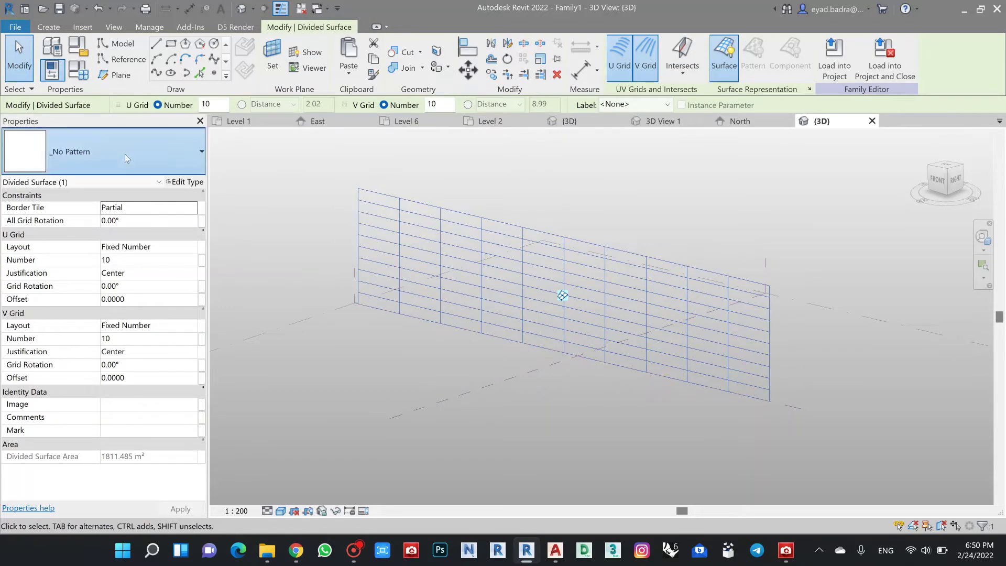
Apply the Rhomboid pattern to the divided surface from the Properties type selector
left_click(125, 154)
scroll(102, 267, "down", 5)
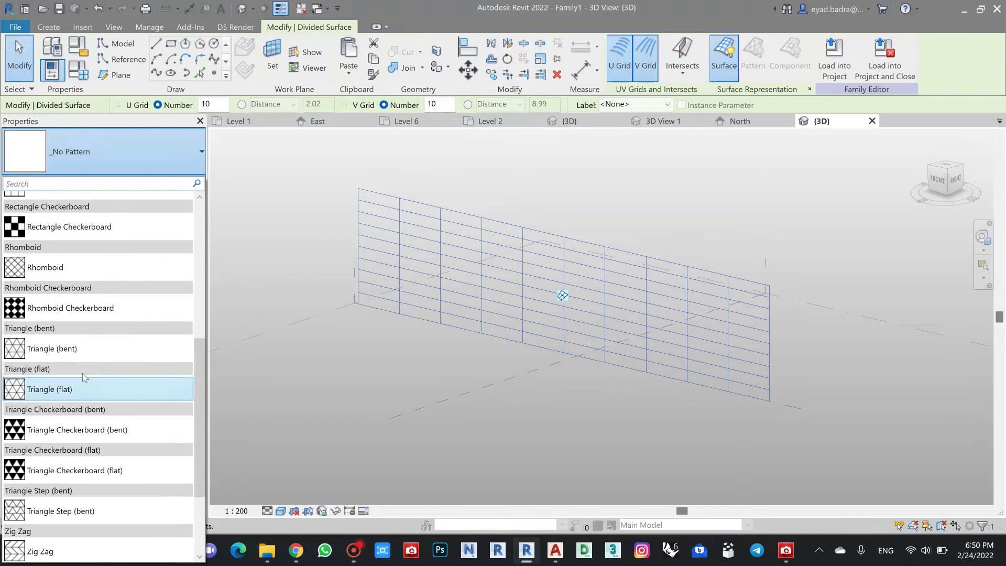
scroll(93, 357, "up", 2)
left_click(45, 362)
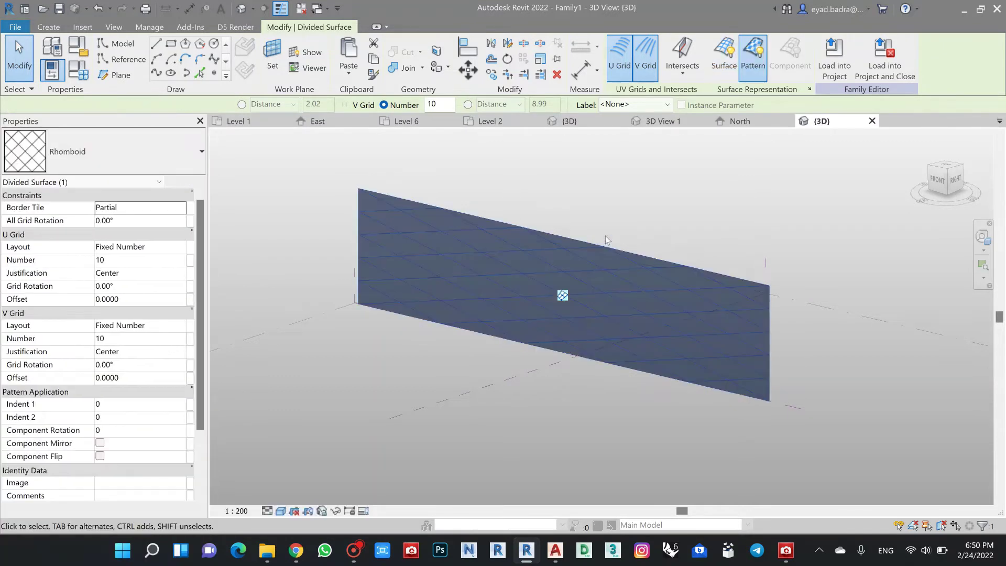
left_click(653, 187)
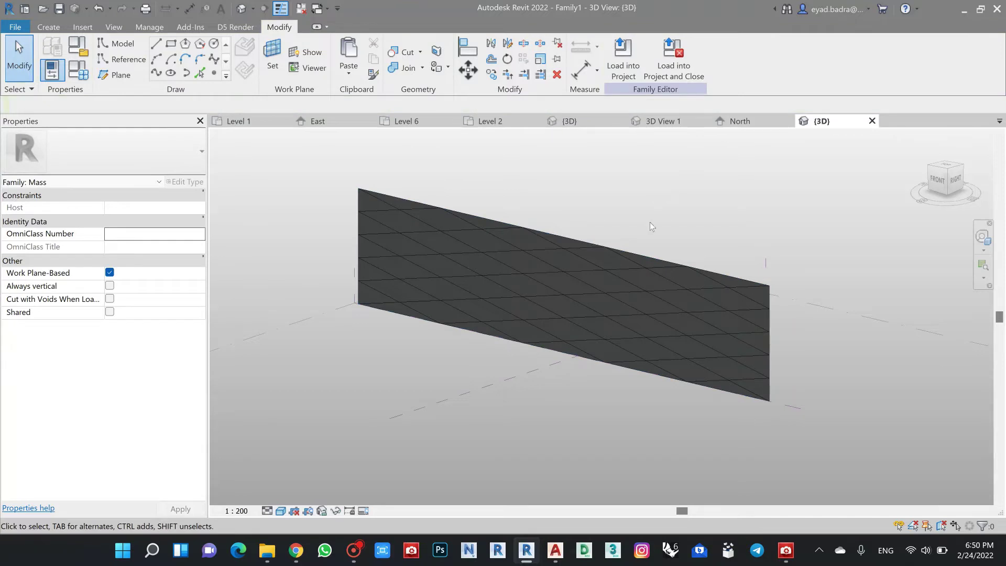
left_click(565, 275)
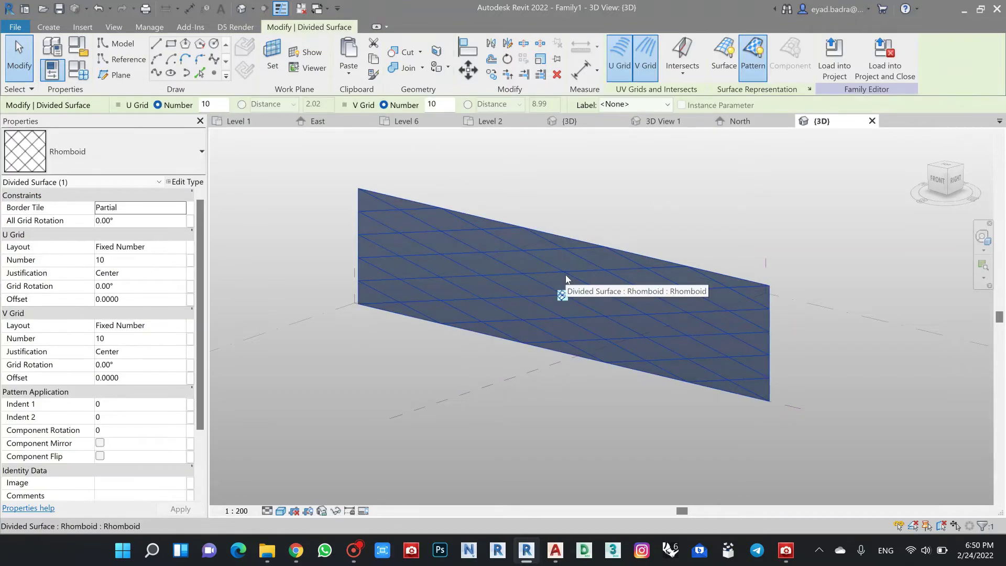
key("alt+Tab")
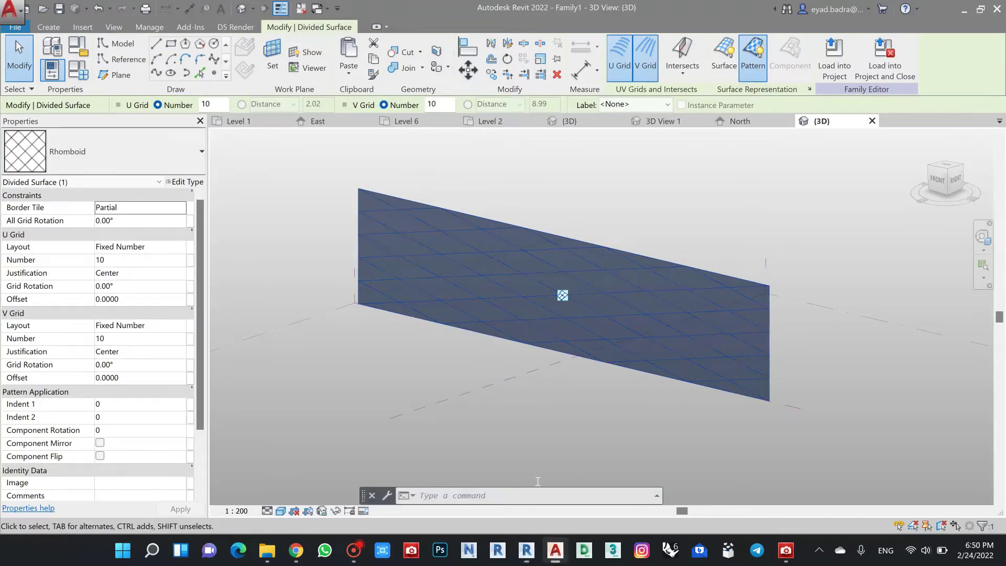
Zoom in on AutoCAD's diamond hatch dimensions (5.6569 wide, 2.8284 high, 4.0000 side), then return to Revit
scroll(541, 273, "up", 10)
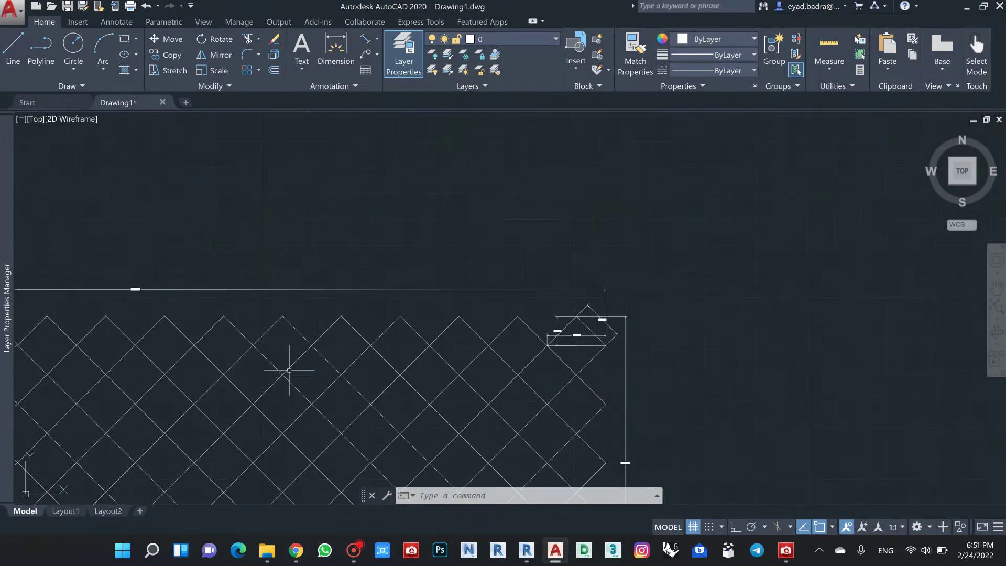
scroll(298, 326, "down", 5)
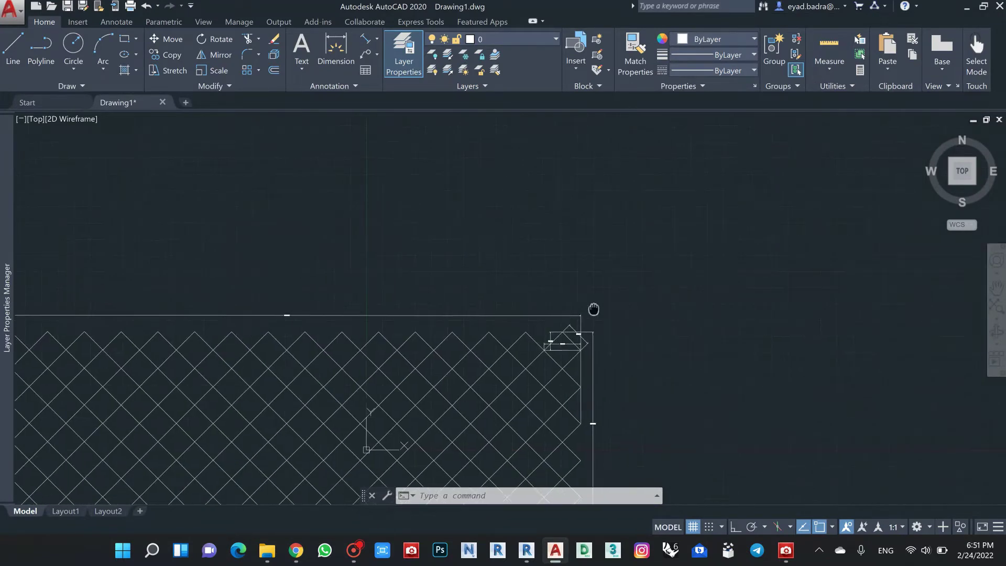
scroll(315, 330, "up", 7)
scroll(323, 358, "up", 3)
scroll(393, 353, "down", 3)
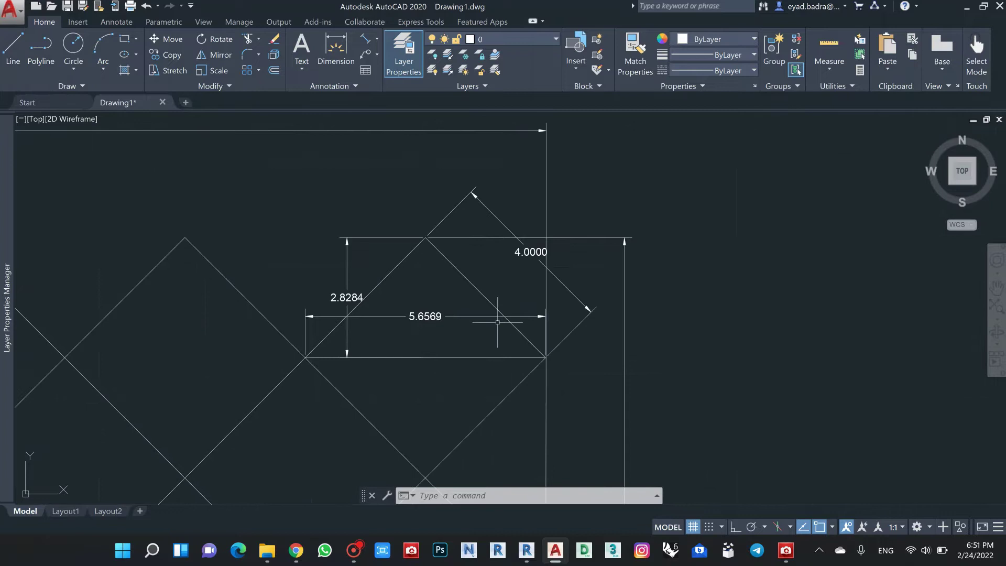
left_click(967, 11)
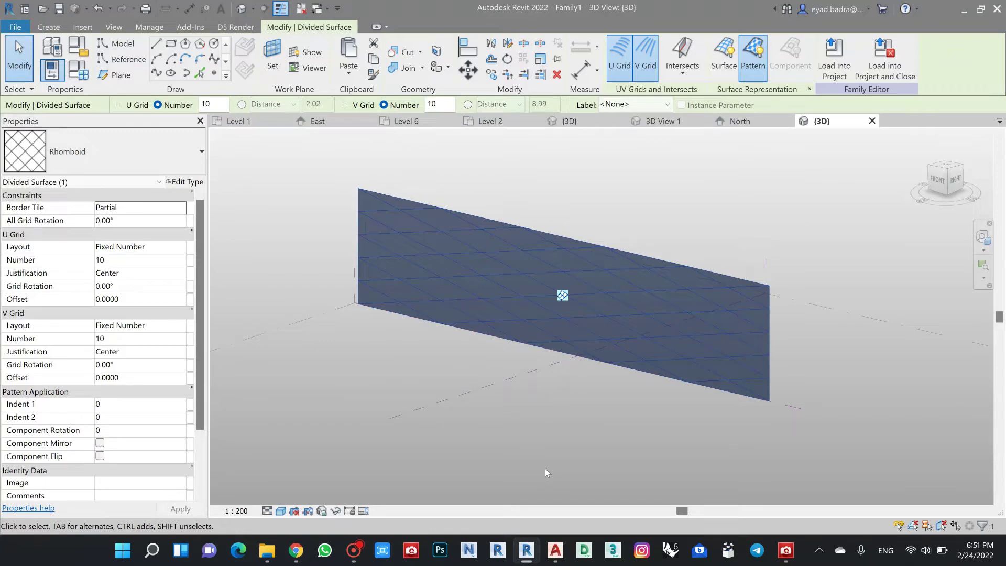
left_click(558, 552)
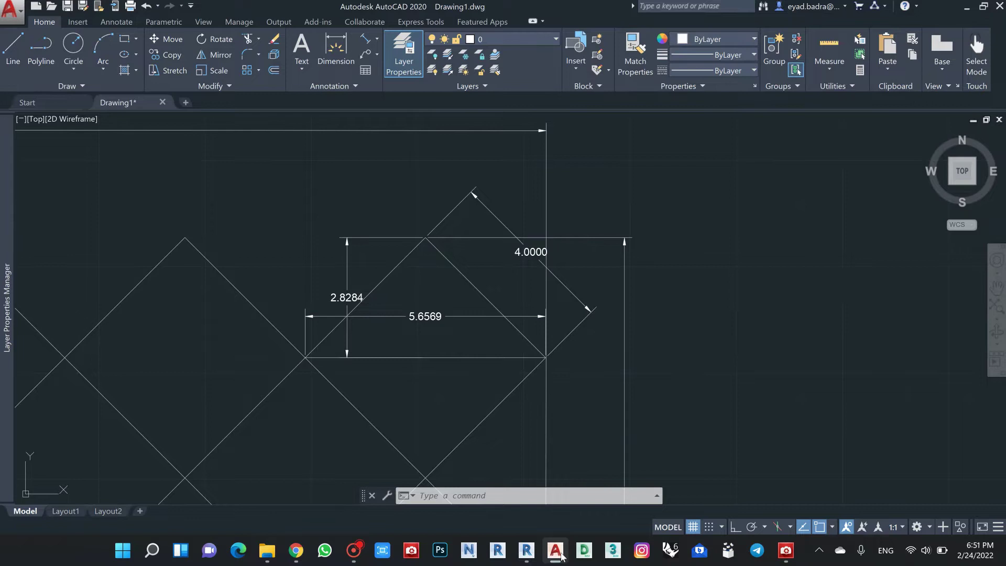
left_click(558, 552)
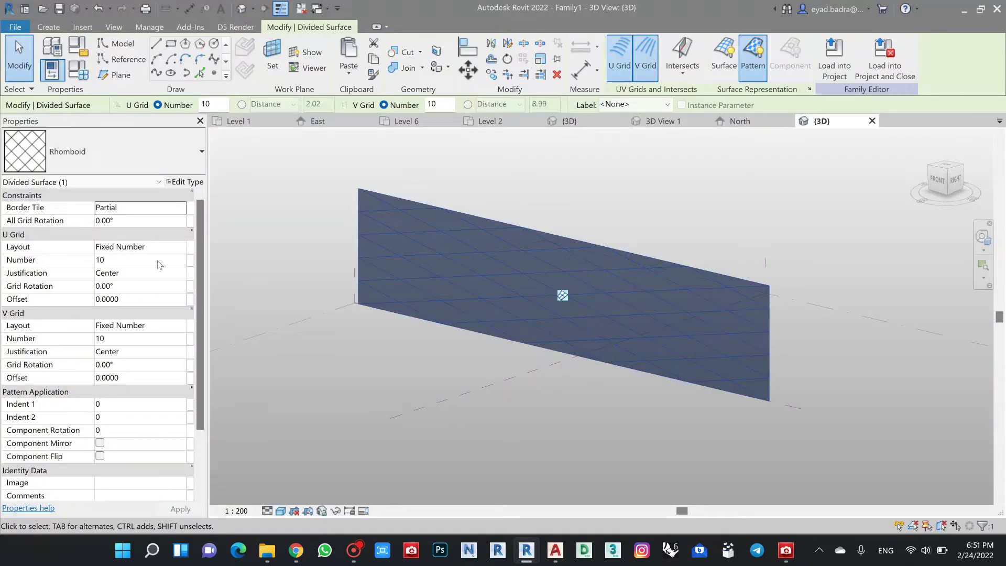
Switch the U and V grids to Fixed Distance and enter a 5.65 grid distance
left_click(167, 249)
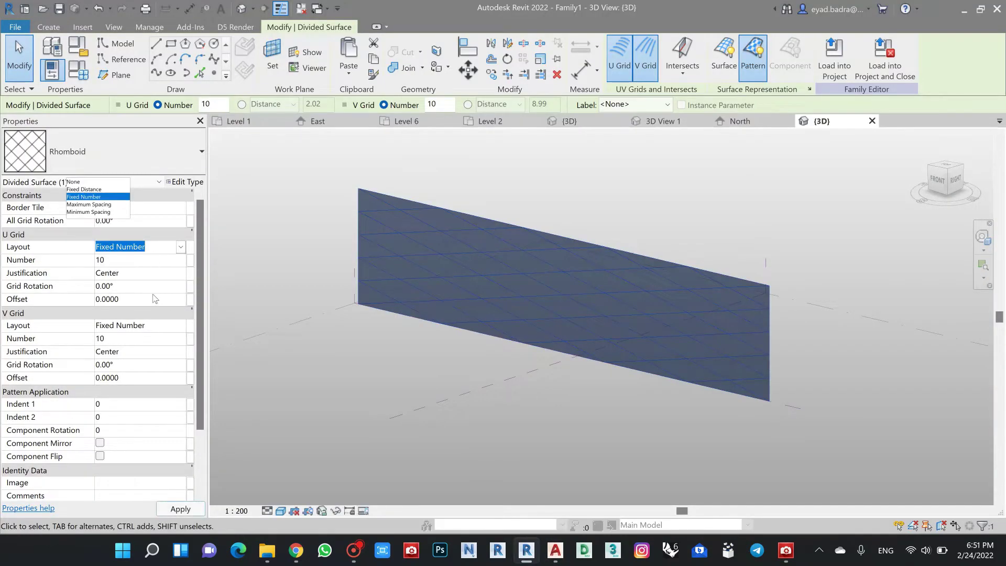
left_click(86, 190)
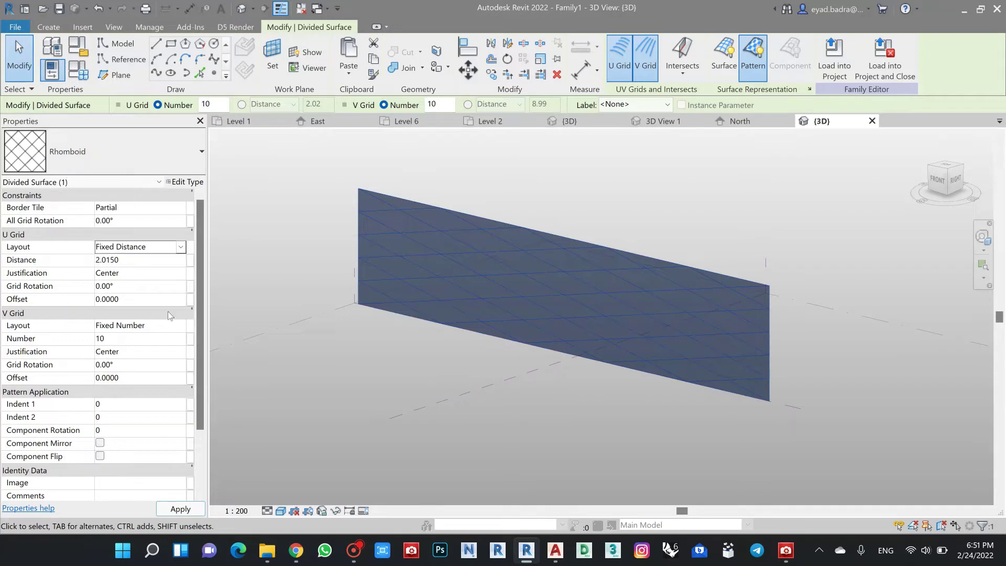
left_click(181, 328)
left_click(84, 245)
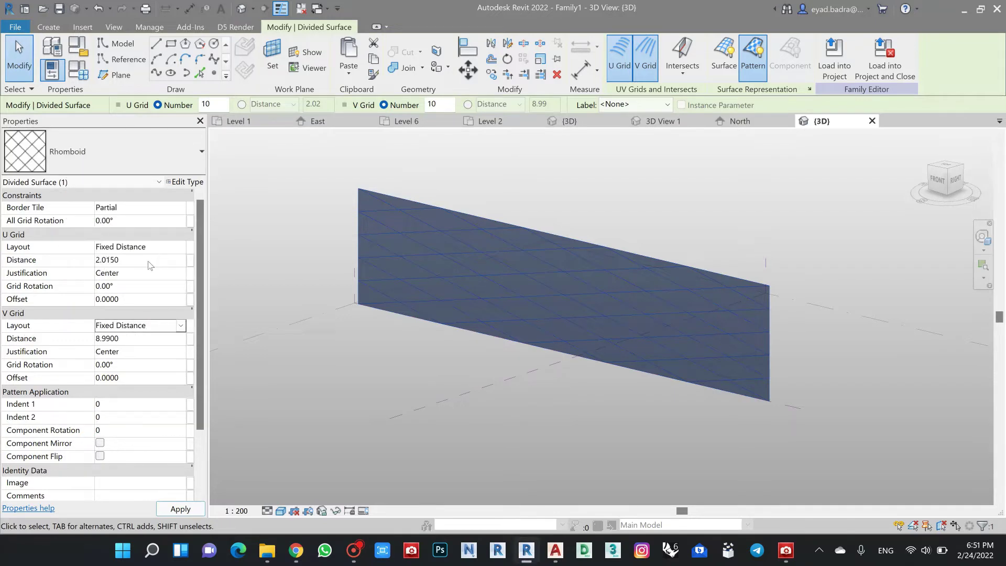
left_click(141, 261)
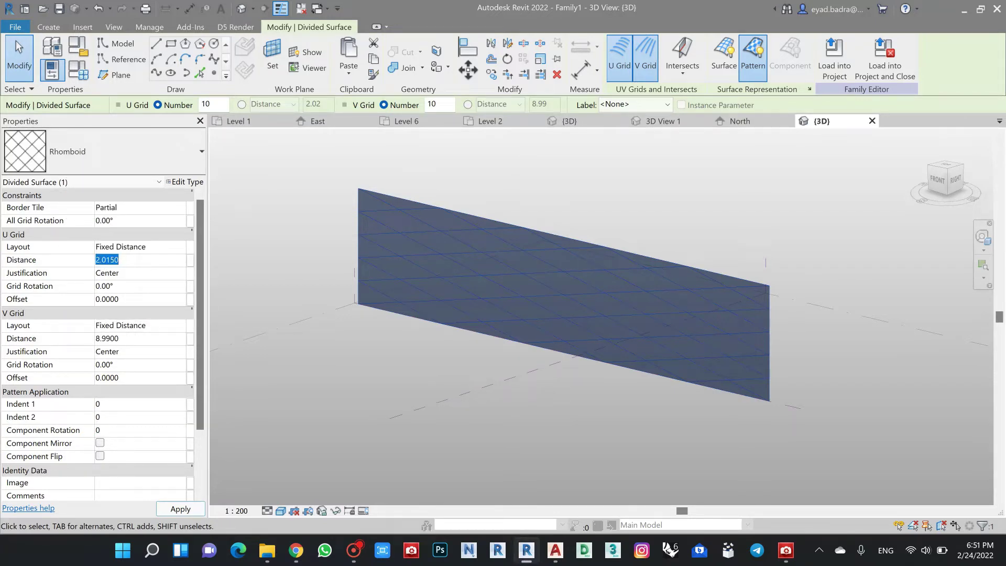
type("5.65")
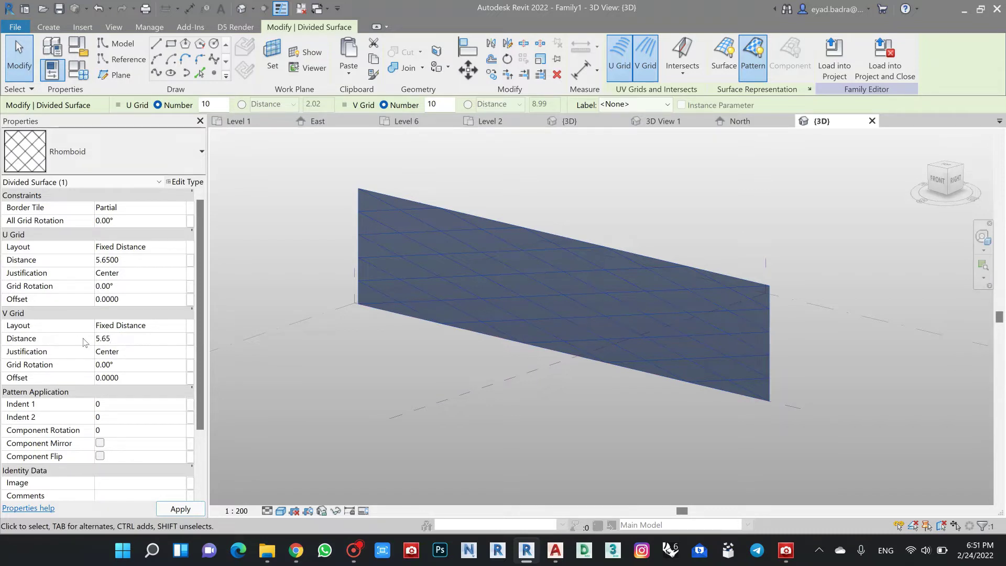
type(".65")
left_click(166, 513)
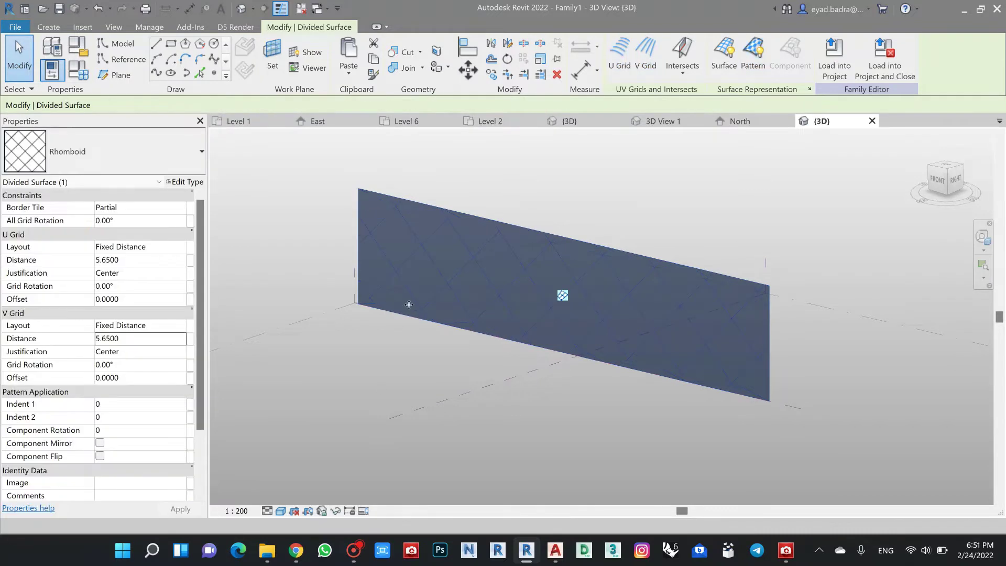
Compare with the AutoCAD rhomboid sketch and re-edit the U and V grid distances to 2.83
scroll(351, 338, "down", 2)
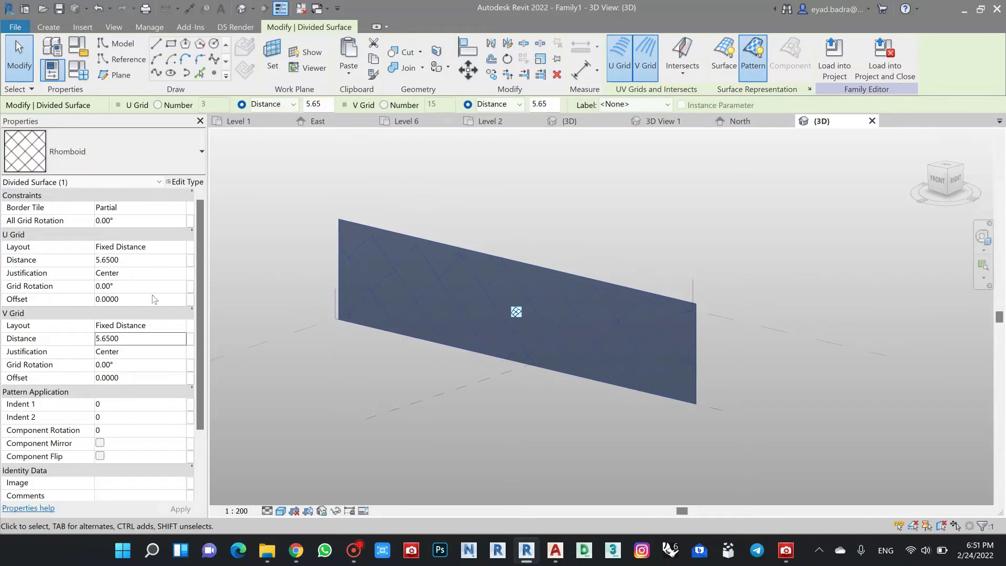
scroll(204, 269, "down", 1)
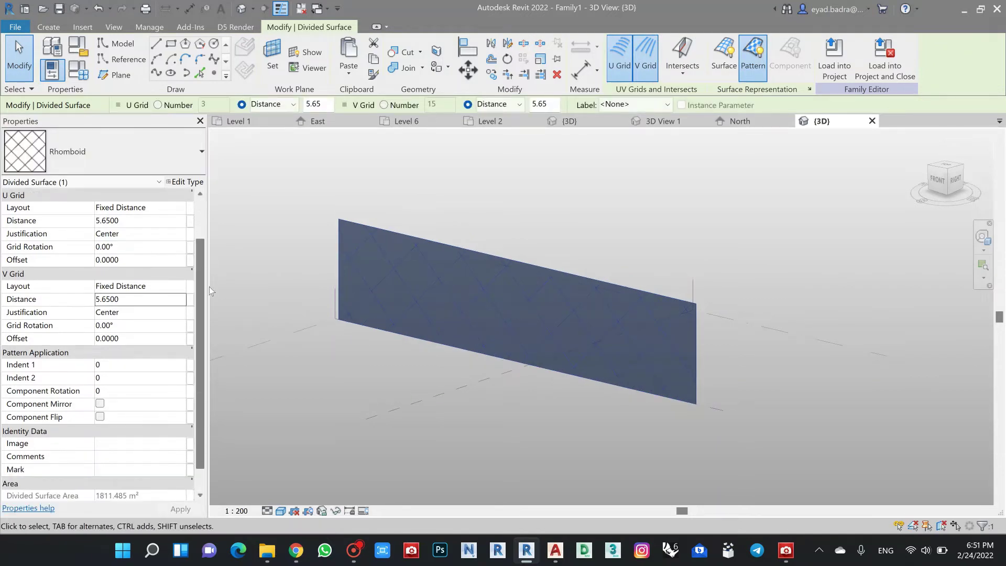
scroll(207, 283, "down", 1)
scroll(206, 263, "up", 3)
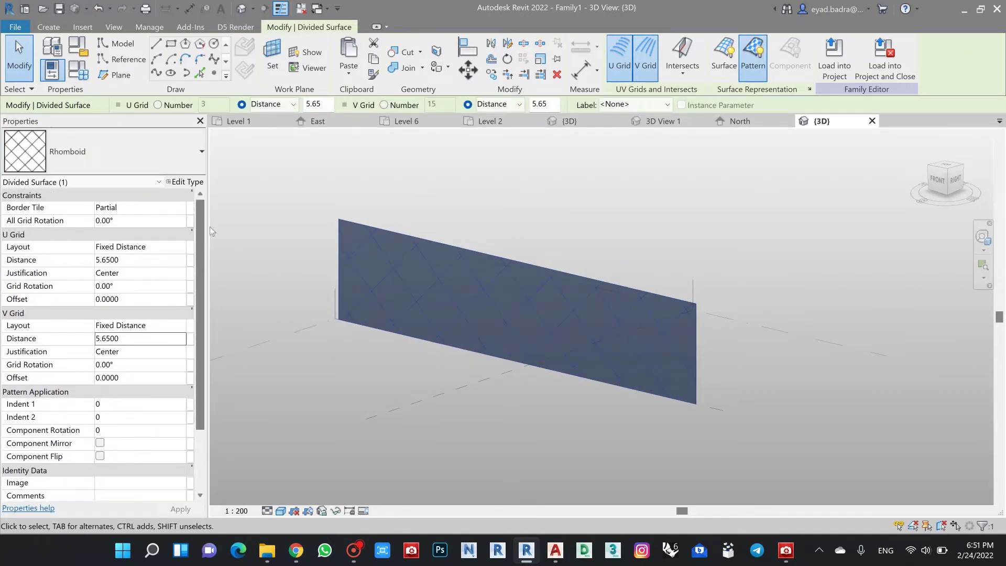
scroll(526, 291, "up", 1)
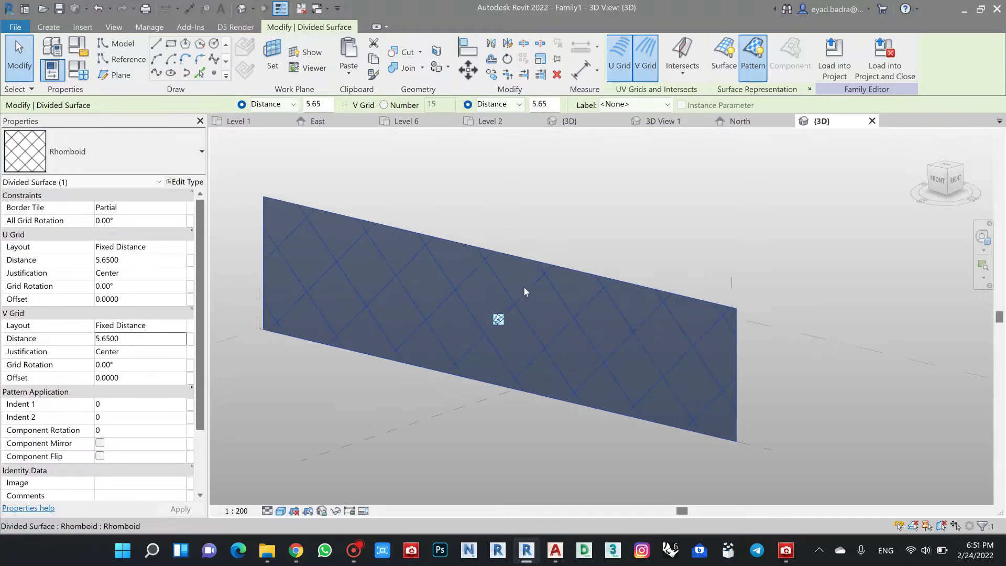
left_click(135, 260)
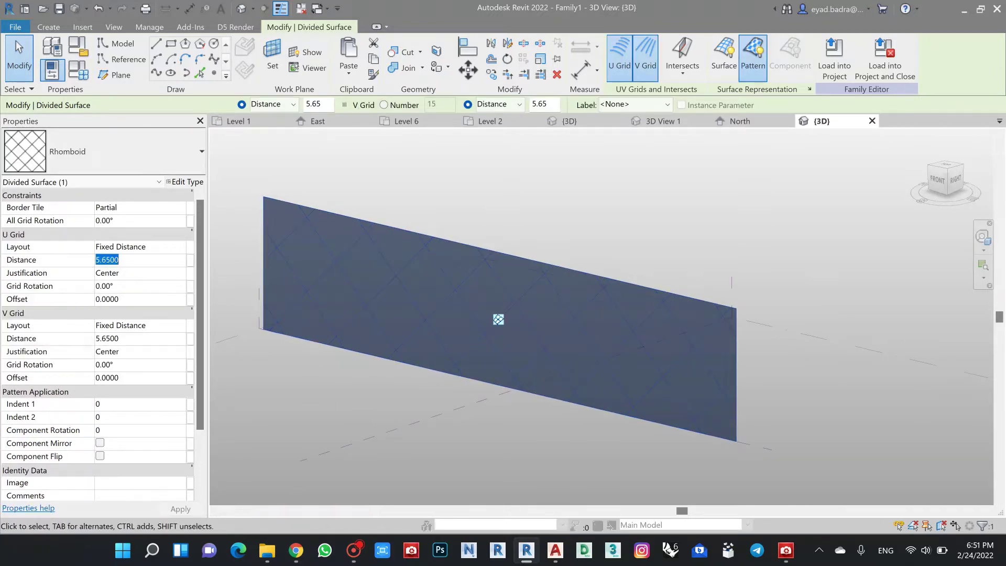
left_click(557, 553)
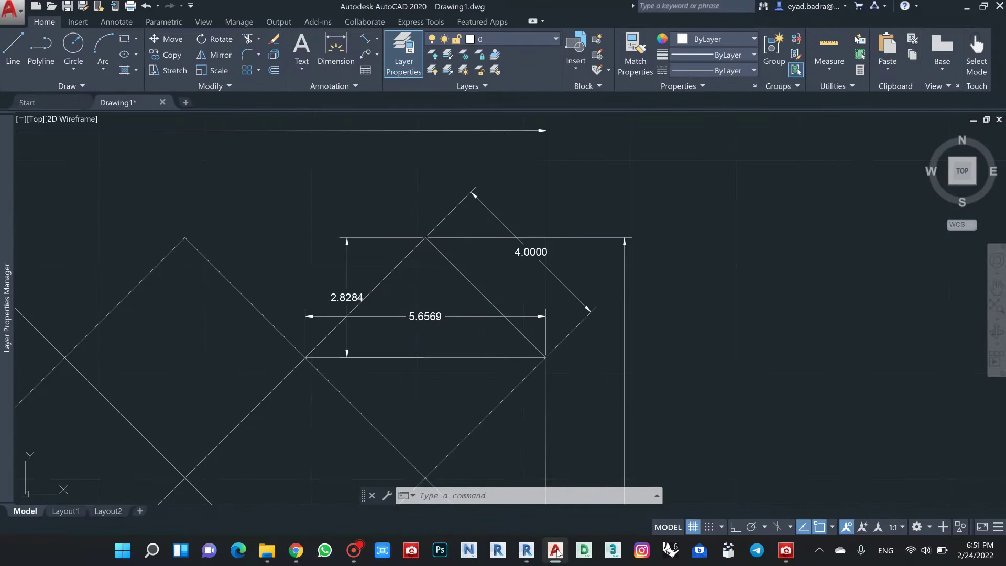
key("alt+Tab")
left_click(137, 260)
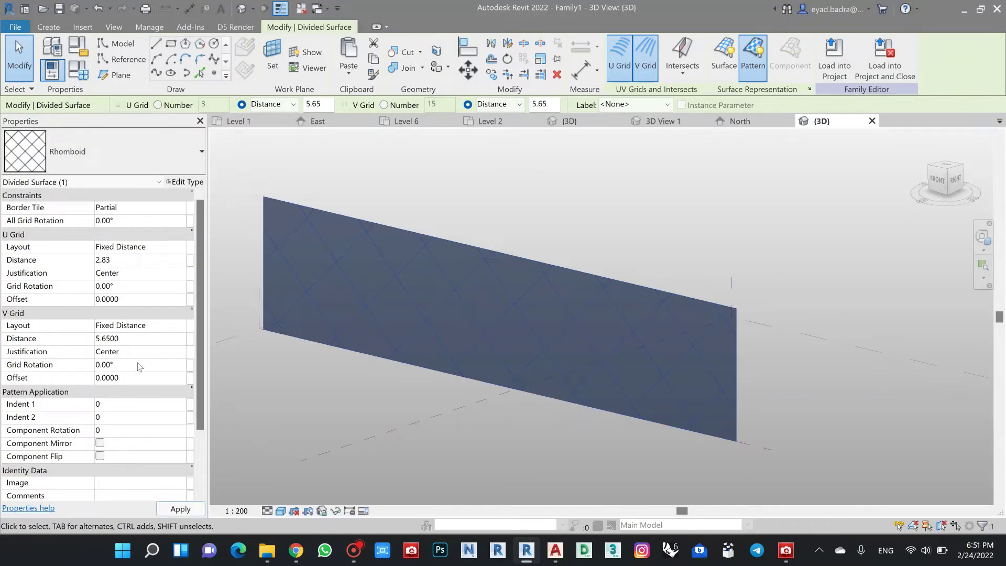
left_click(129, 341)
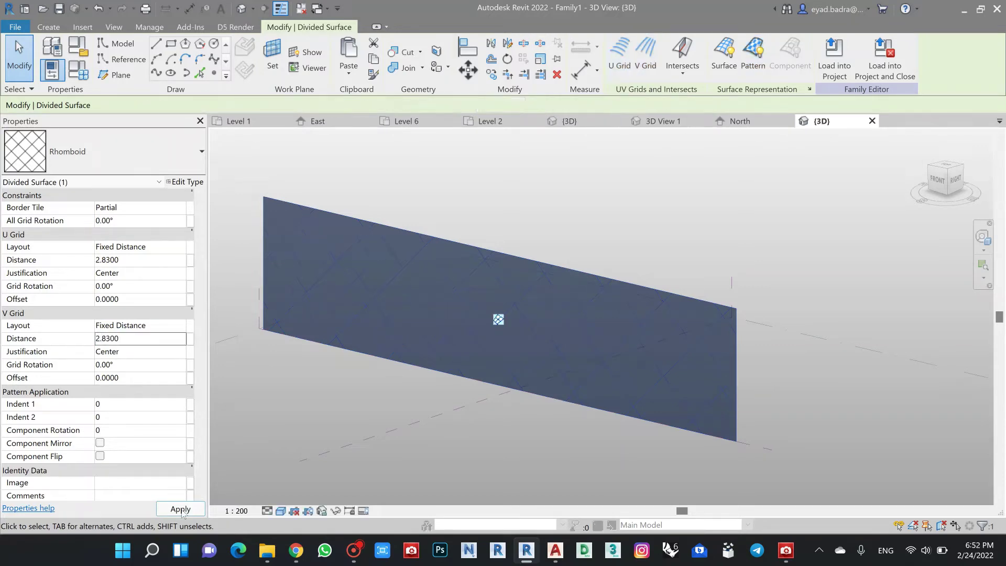
Apply the 2.83 V spacing, then zoom and pan in on the dense diamond grid
left_click(573, 444)
scroll(712, 347, "up", 4)
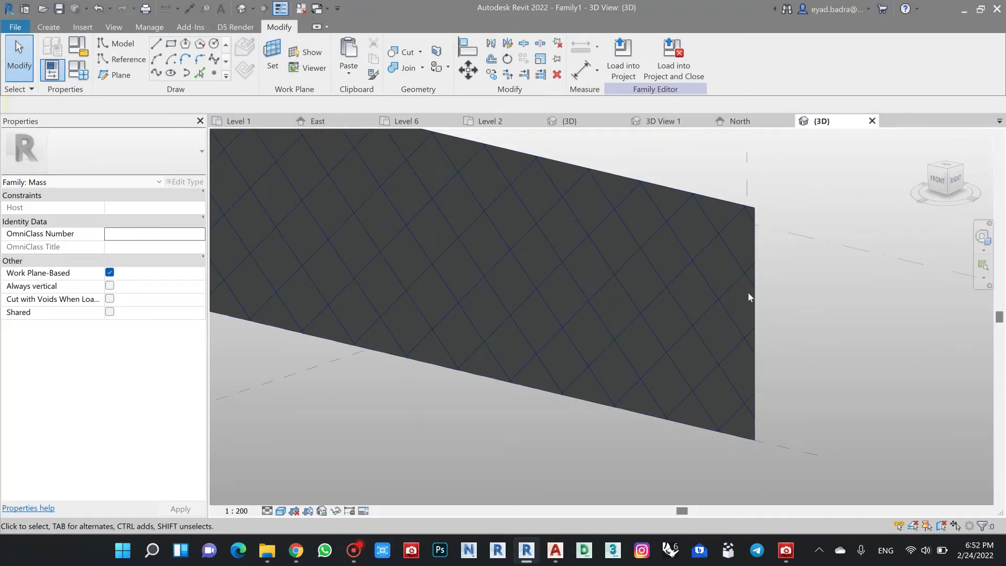
scroll(747, 291, "down", 4)
middle_click_drag(597, 438, 621, 435)
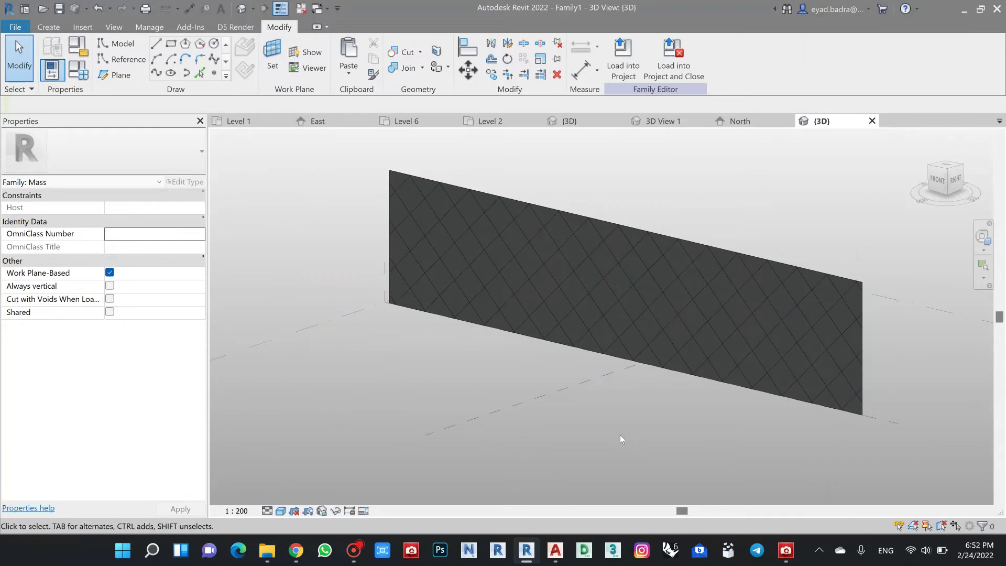
middle_click_drag(741, 227, 708, 213)
scroll(711, 276, "up", 2)
middle_click_drag(710, 276, 667, 301)
scroll(703, 313, "up", 3)
scroll(581, 317, "up", 1)
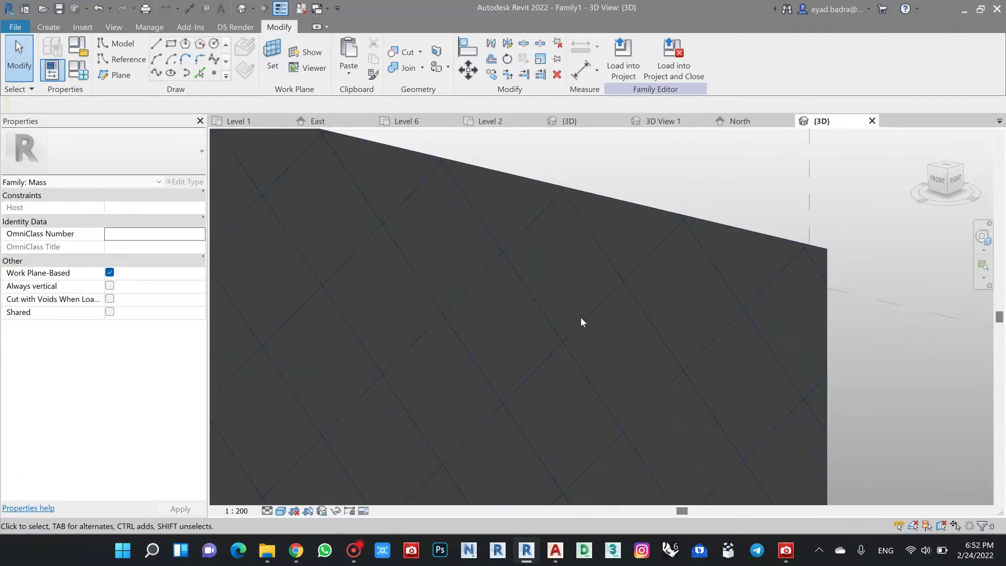
Switch both the U and V grid layouts of the divided surface to Fixed Number
left_click(649, 316)
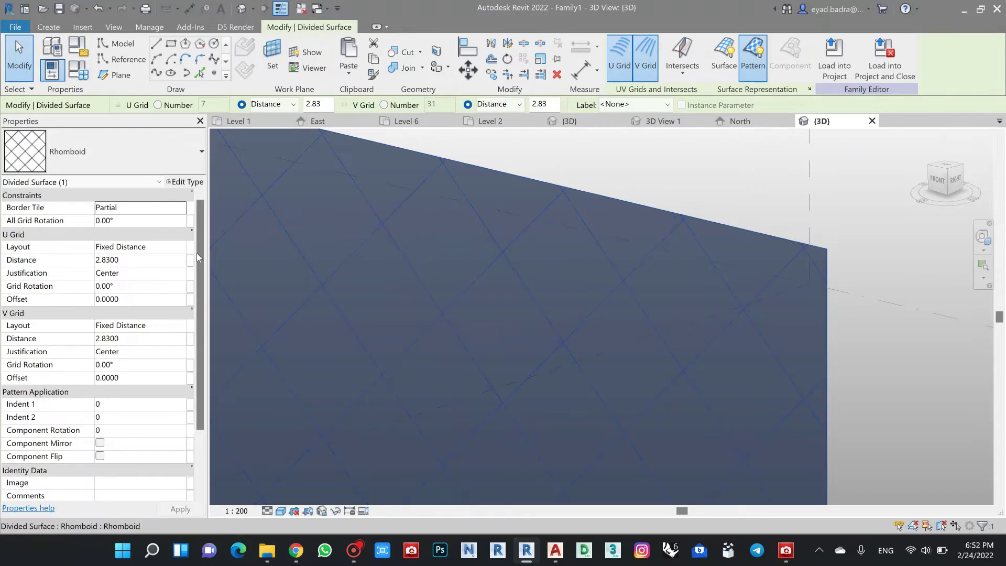
left_click(183, 248)
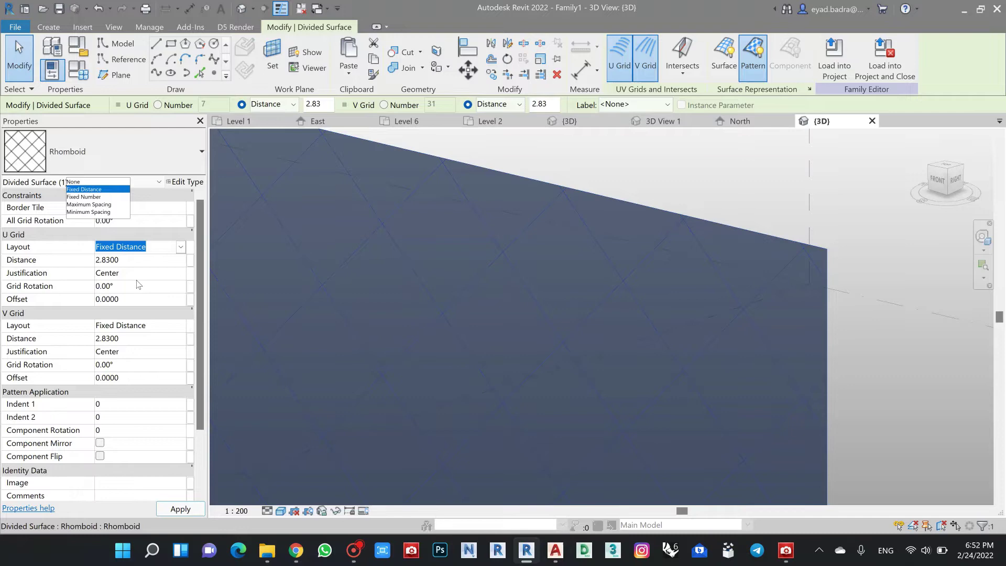
left_click(105, 197)
left_click(175, 326)
left_click(181, 326)
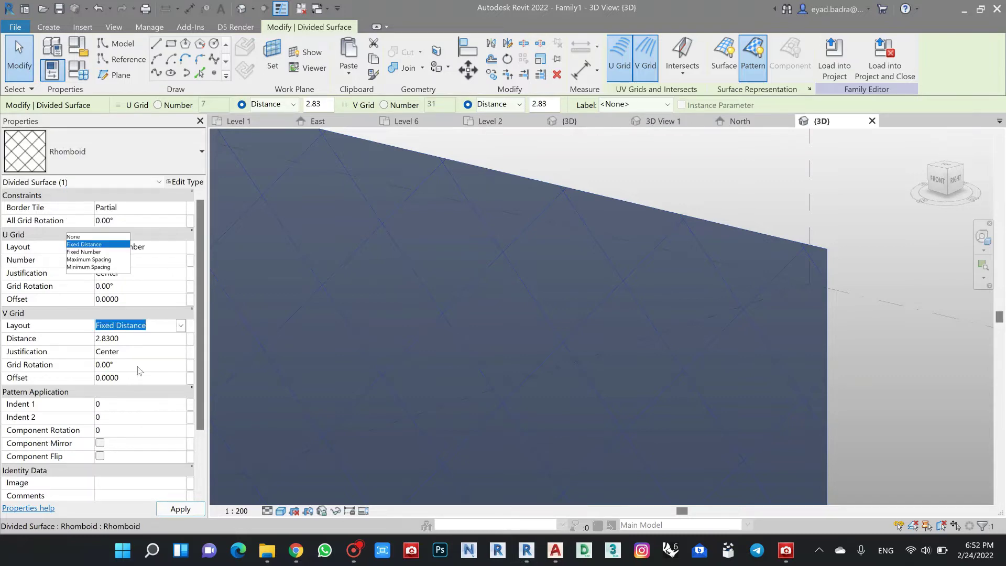
left_click(104, 245)
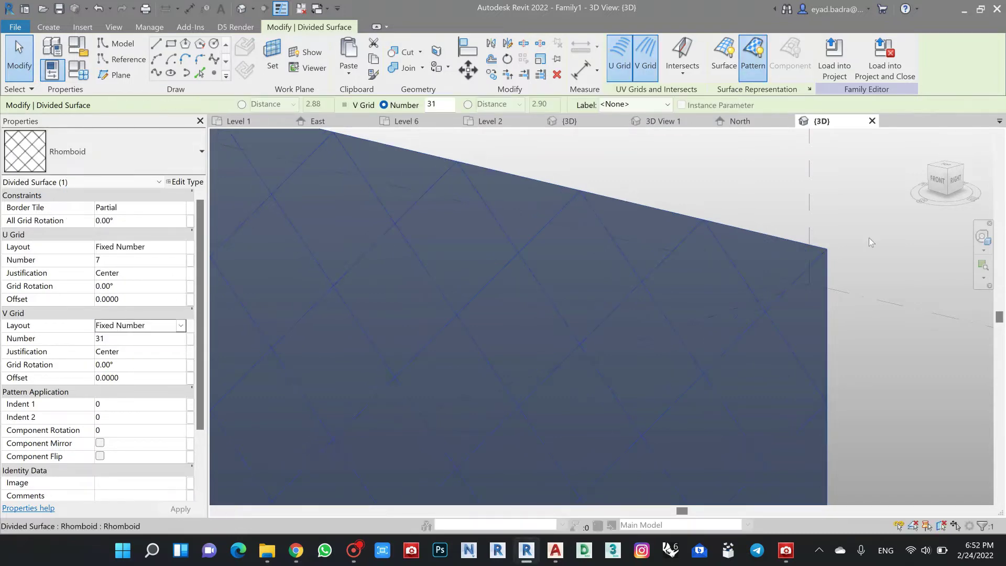
left_click(741, 195)
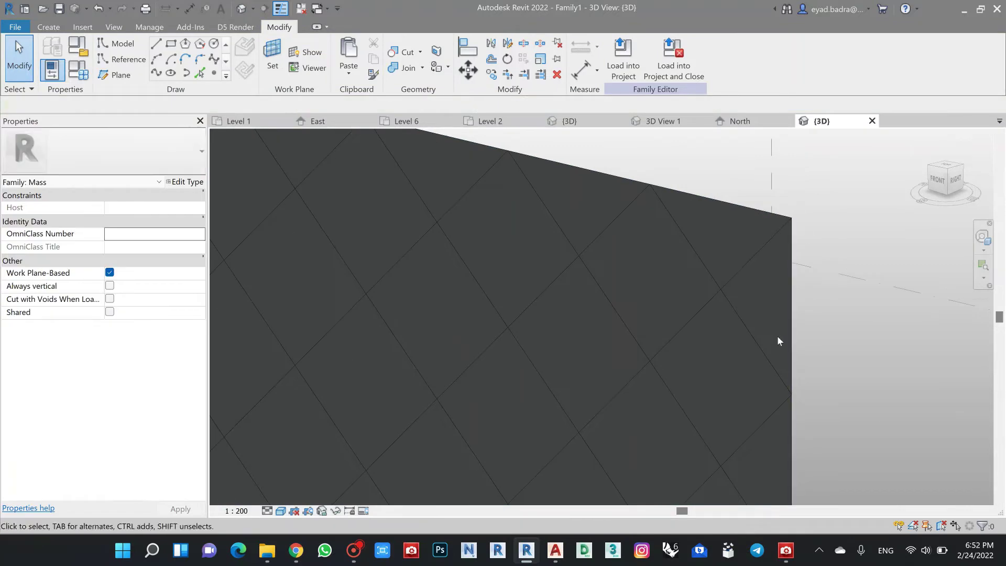
Reselect the surface and change the U Grid Number to 8
scroll(804, 273, "down", 3)
scroll(592, 310, "down", 2)
scroll(391, 278, "down", 2)
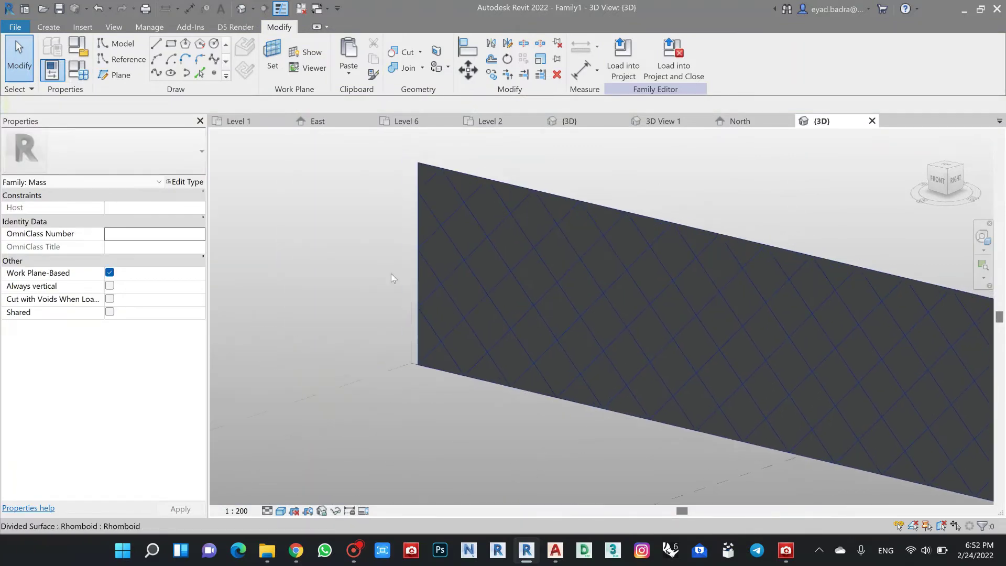
scroll(426, 265, "down", 1)
left_click(645, 296)
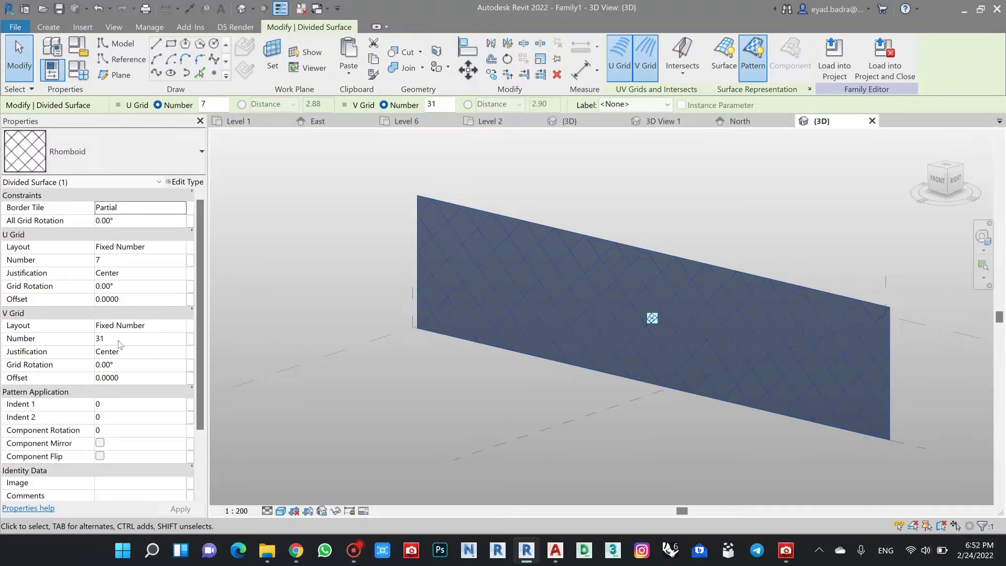
left_click(106, 261)
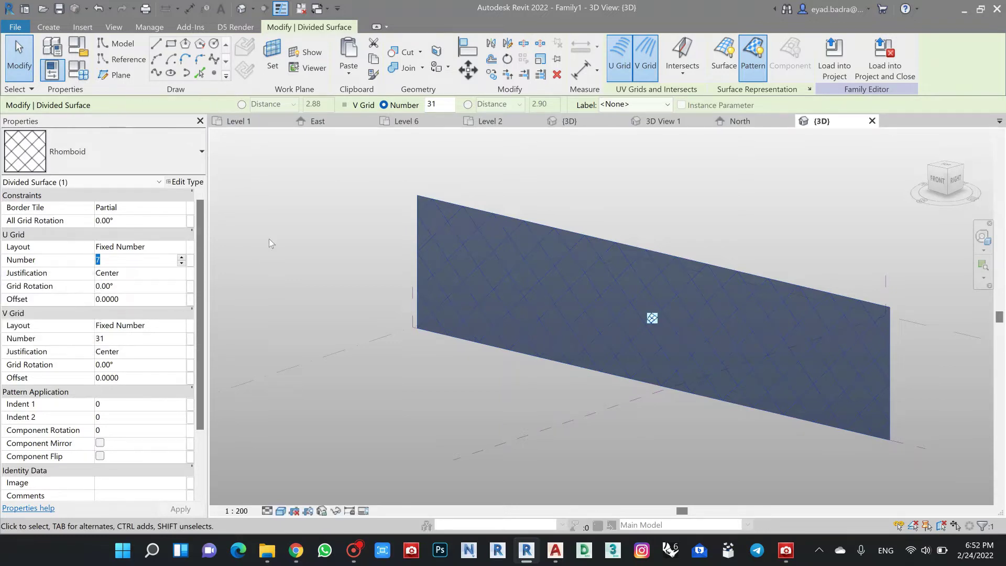
left_click(131, 259)
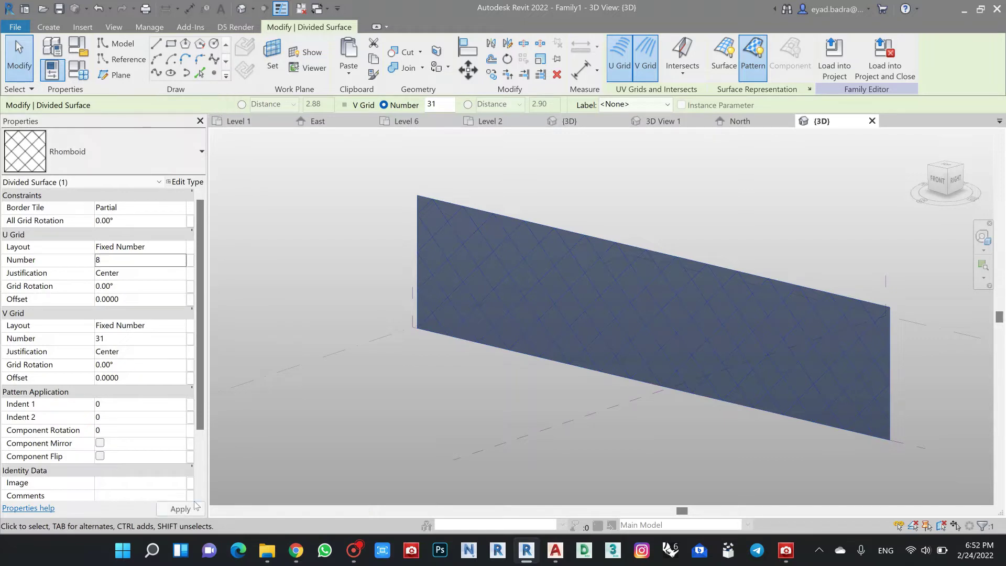
Apply the 8 U divisions, then undo the division-count change and reselect the surface
left_click(634, 397)
scroll(633, 394, "up", 1)
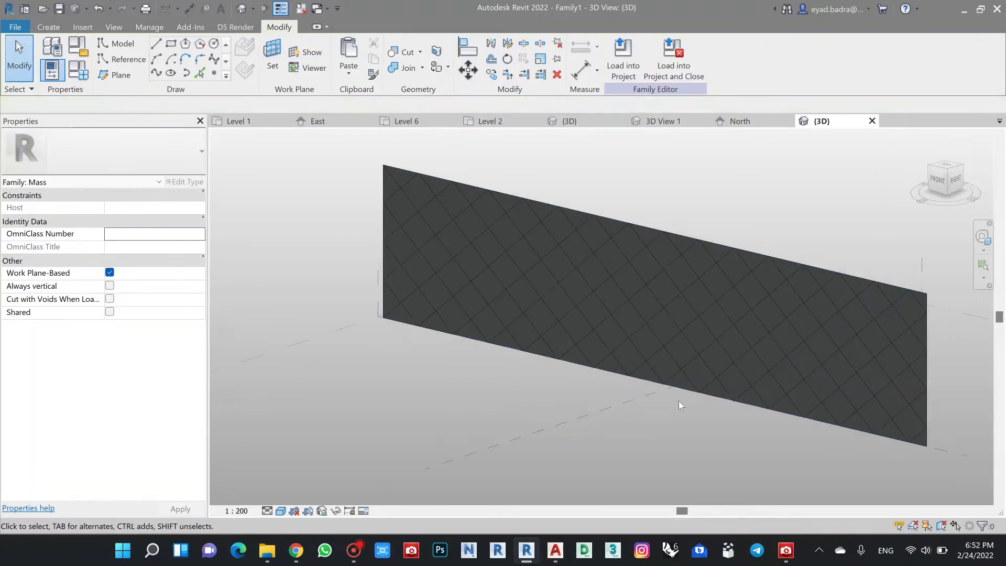
key("ctrl+z")
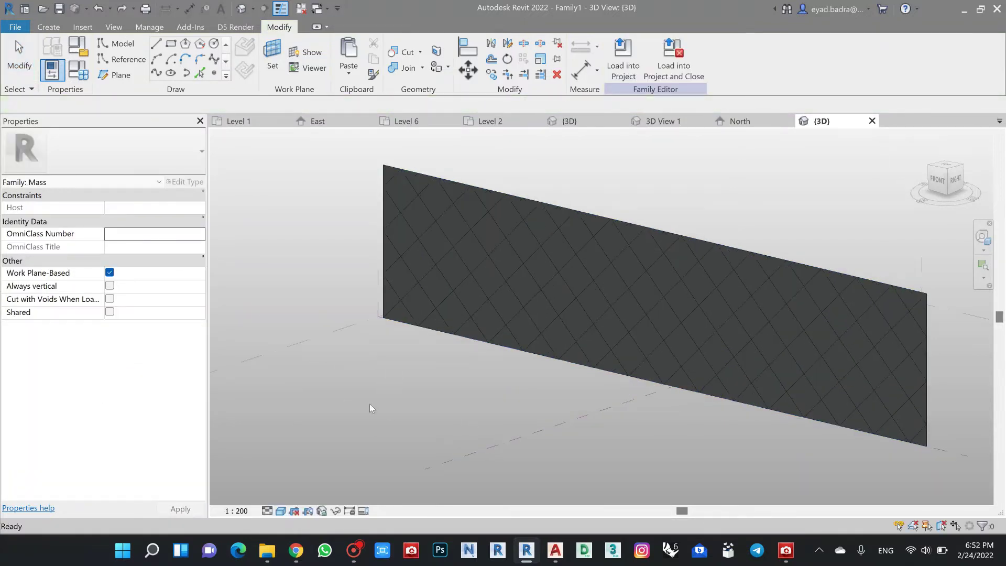
left_click(467, 281)
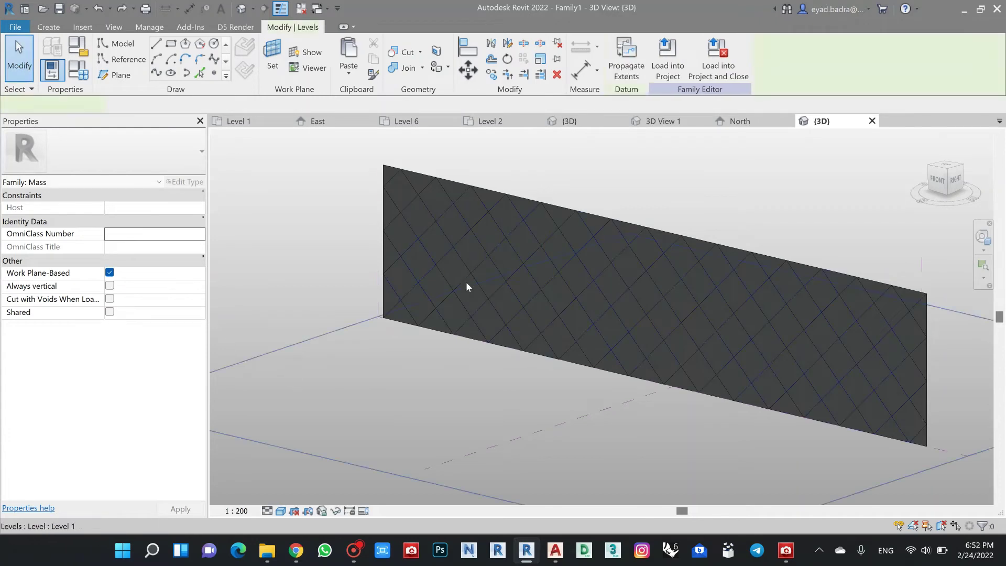
left_click(428, 278)
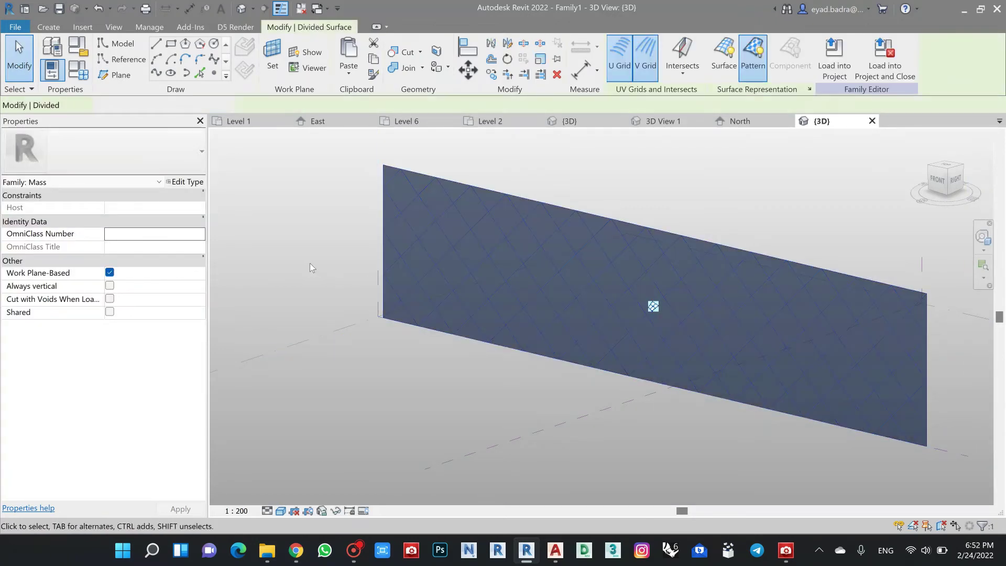
Confirm the U grid layout is back to Fixed Distance, then deselect the surface
left_click(310, 263)
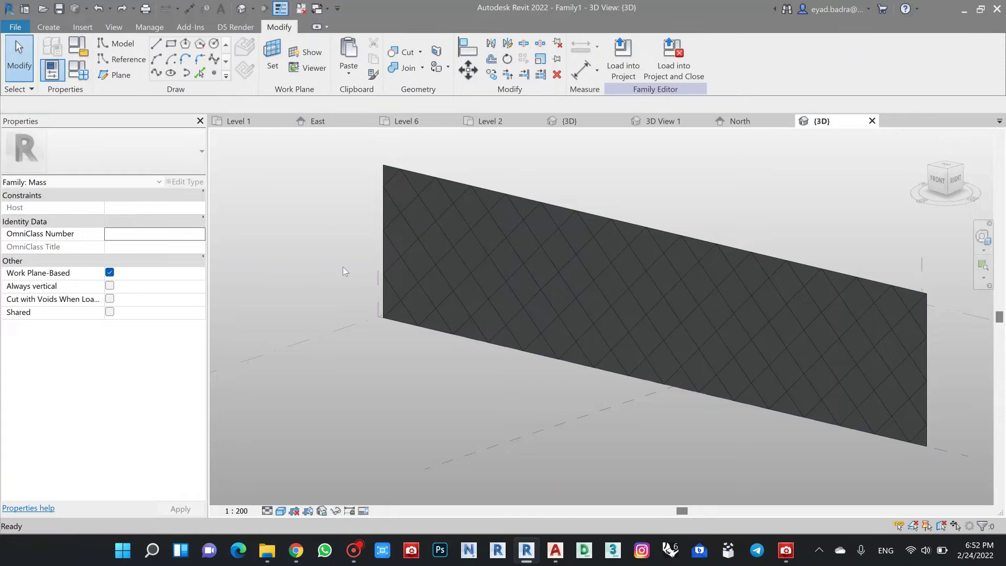
left_click(430, 276)
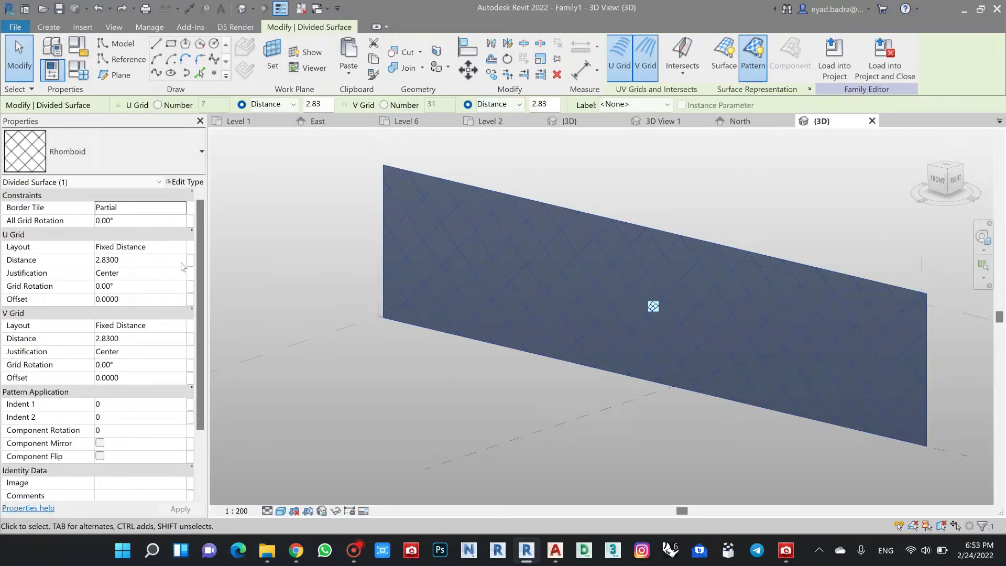
left_click(181, 248)
left_click(181, 248)
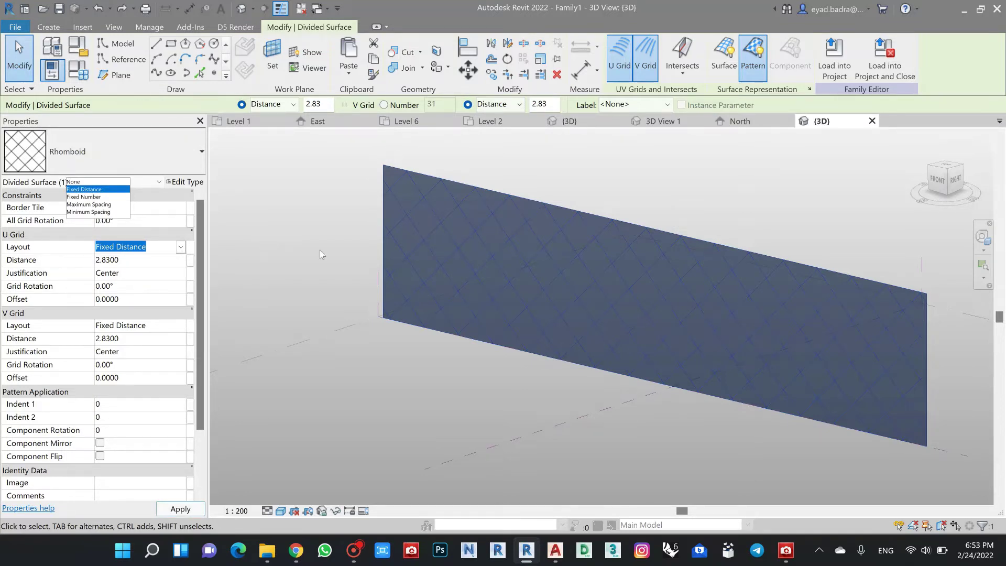
middle_click_drag(865, 241, 800, 273)
scroll(721, 204, "up", 3)
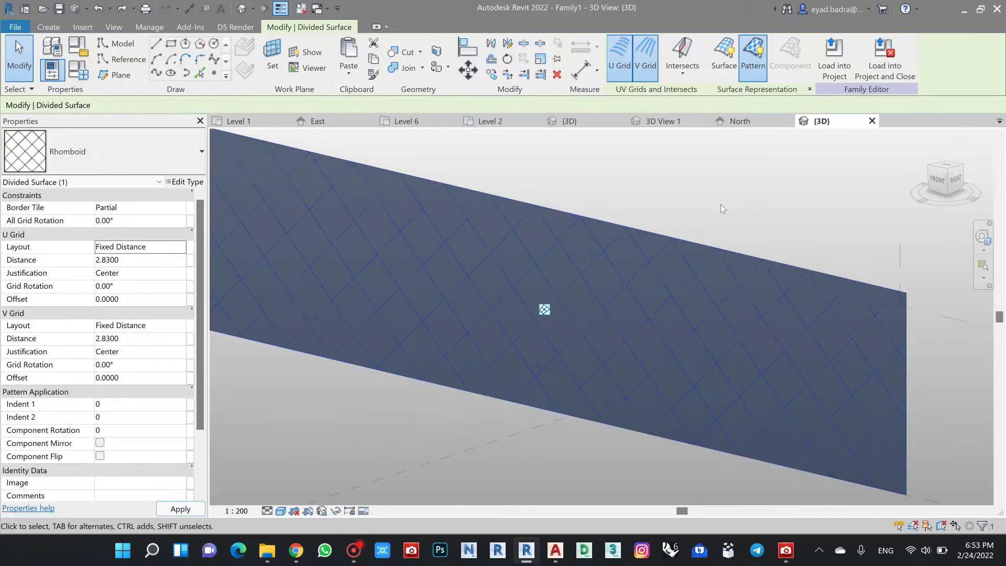
left_click(681, 213)
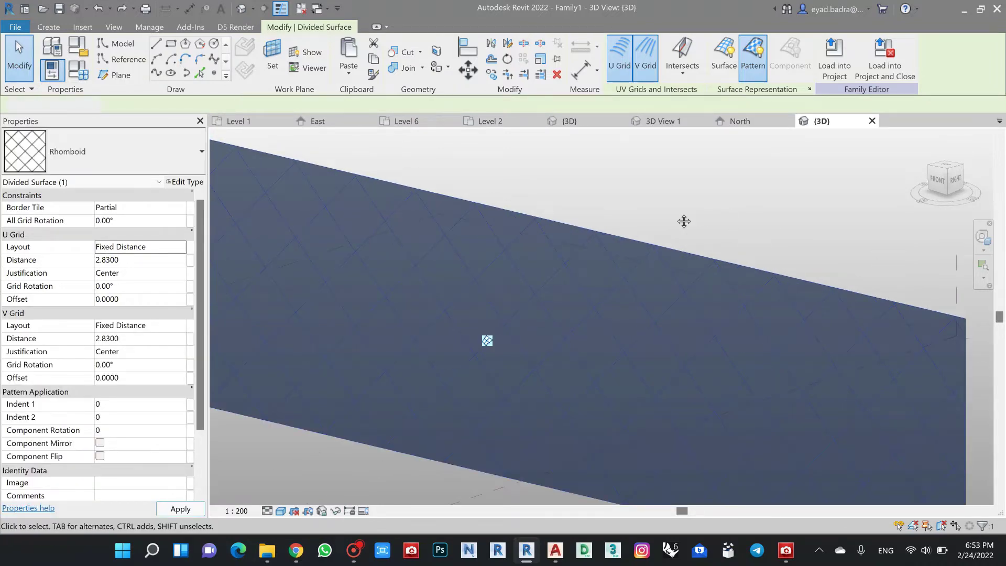
scroll(678, 193, "down", 5)
middle_click_drag(696, 203, 687, 196)
left_click(687, 196)
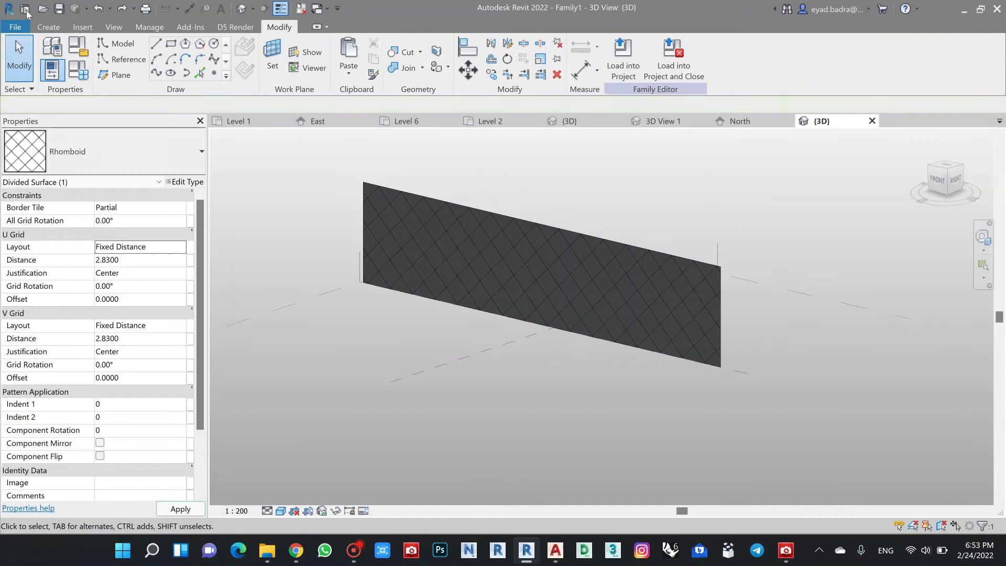
Create Family2 from the English 'Metric Curtain Panel Pattern Based.rft' template
left_click(25, 10)
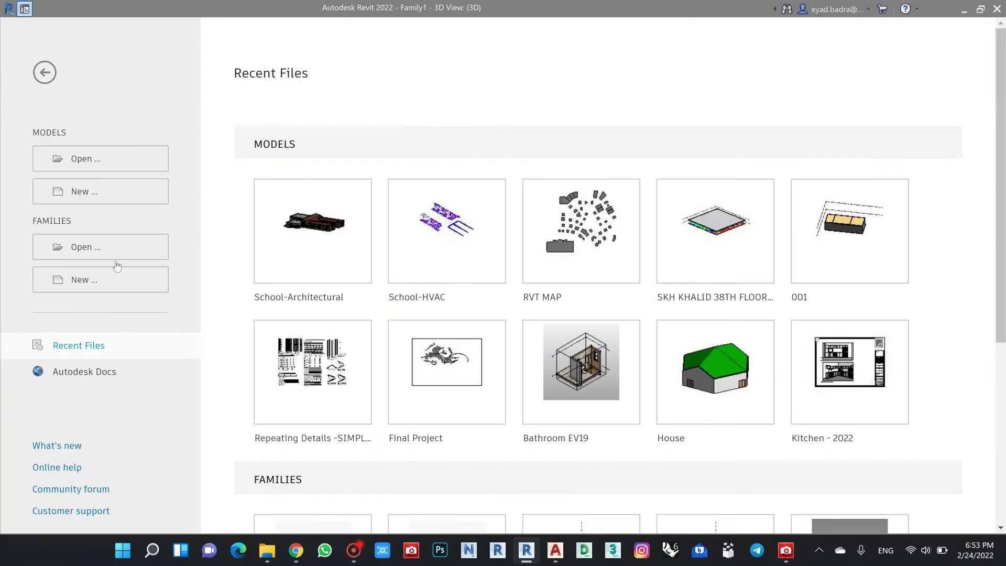
left_click(137, 280)
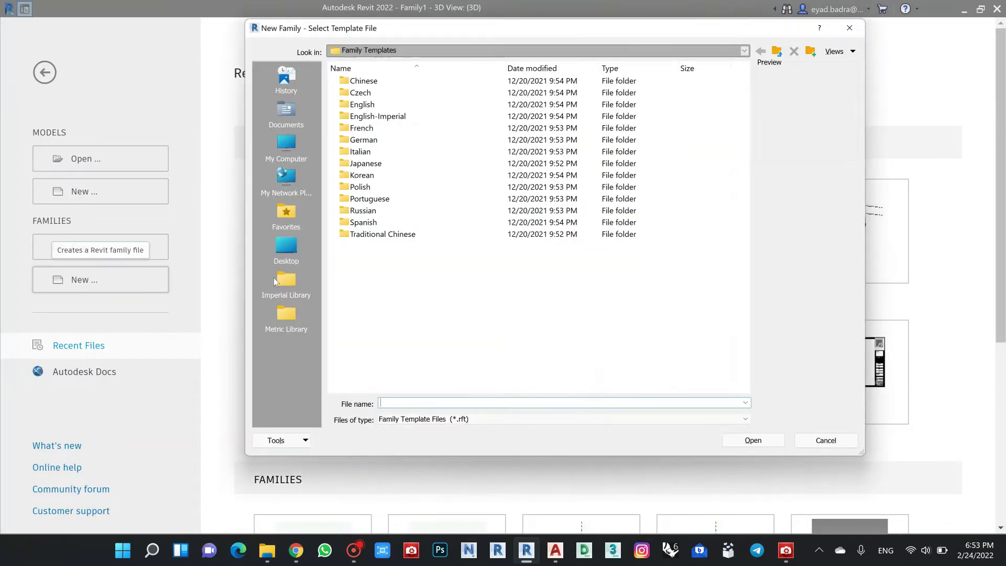
double_click(395, 104)
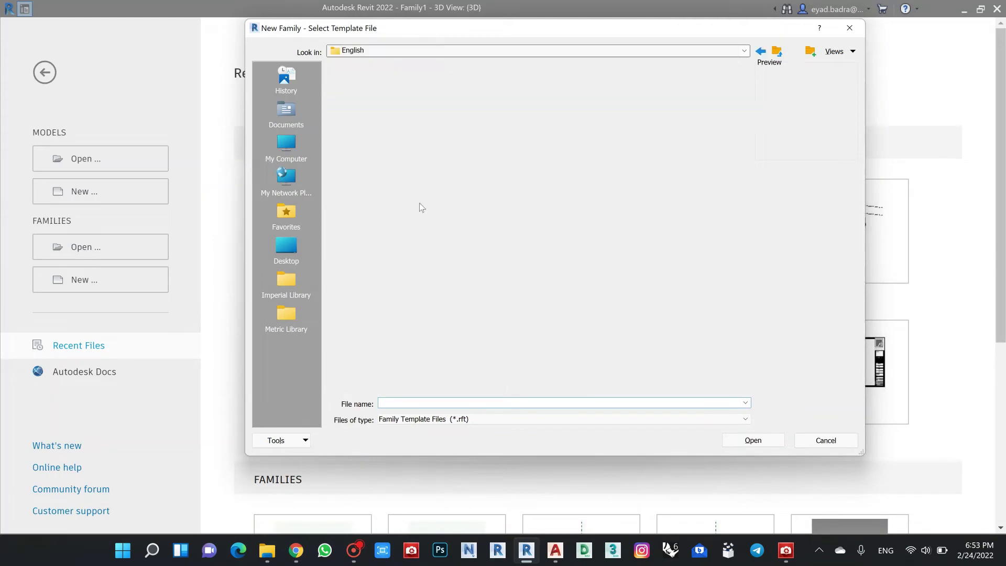
scroll(419, 208, "down", 5)
scroll(429, 212, "down", 8)
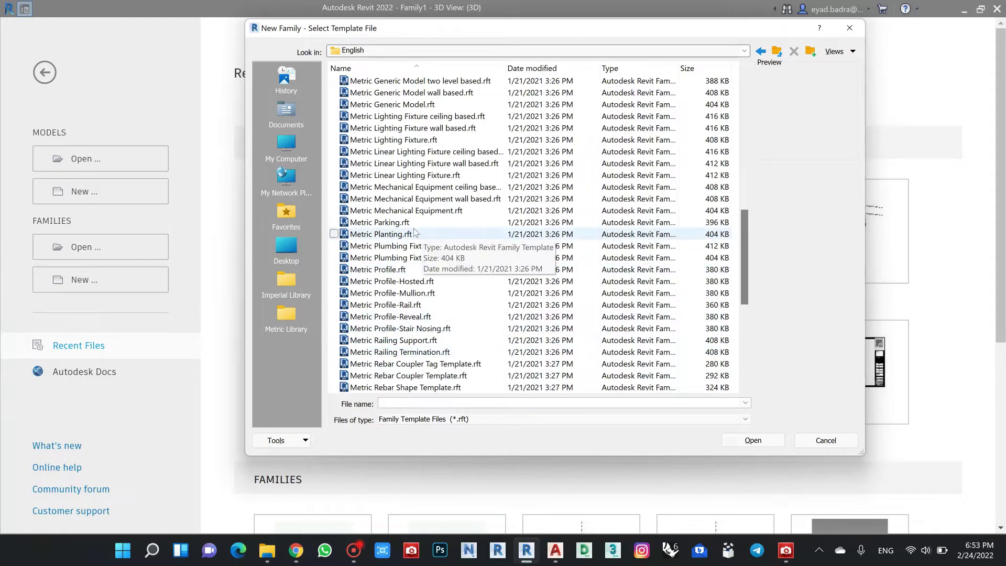
scroll(404, 212, "up", 8)
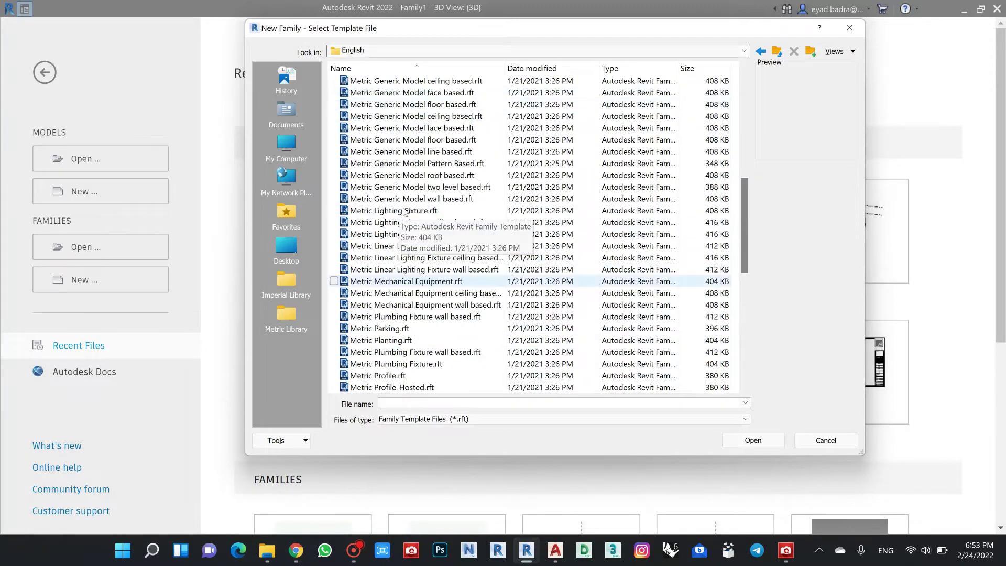
scroll(396, 217, "up", 5)
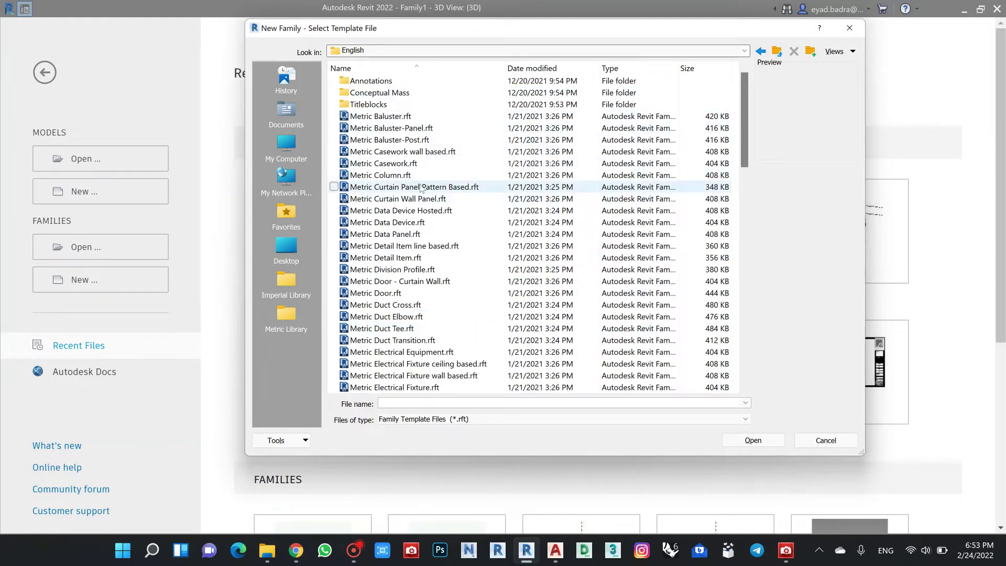
left_click(431, 187)
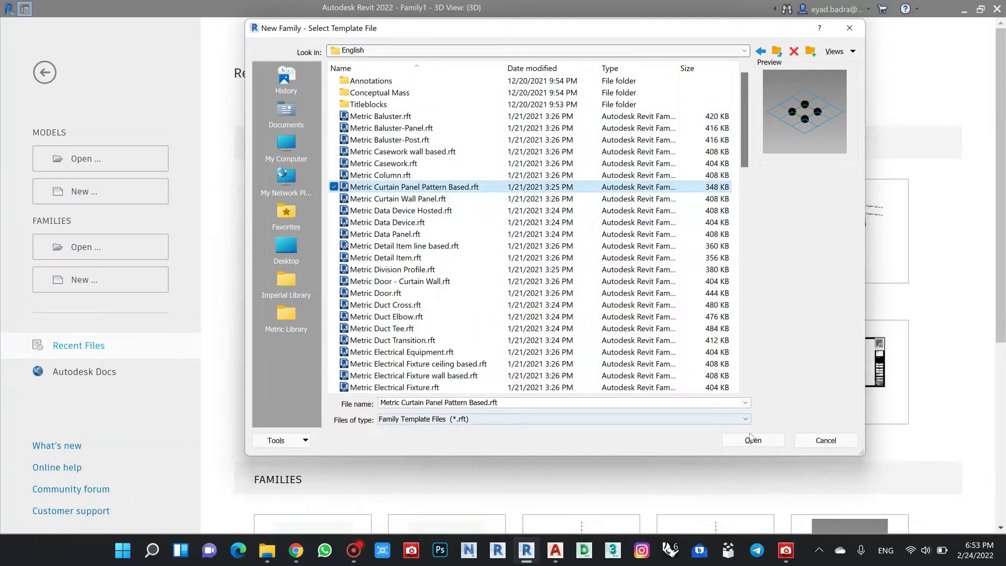
left_click(753, 440)
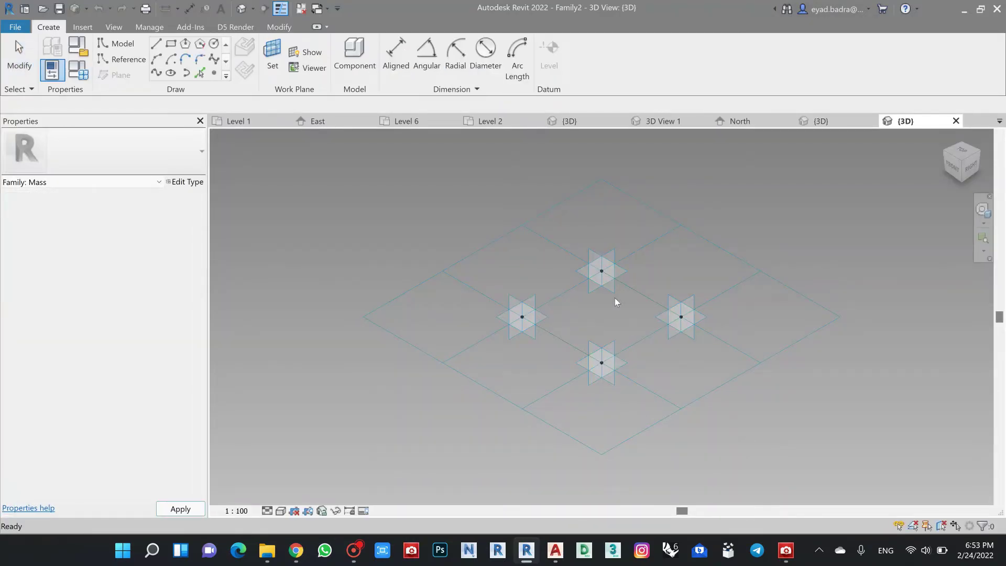
Switch the tile pattern grid's type from Rectangle to Rhomboid
mouse_move(615, 298)
middle_mouse_down()
mouse_move(598, 314)
mouse_move(602, 294)
middle_mouse_up()
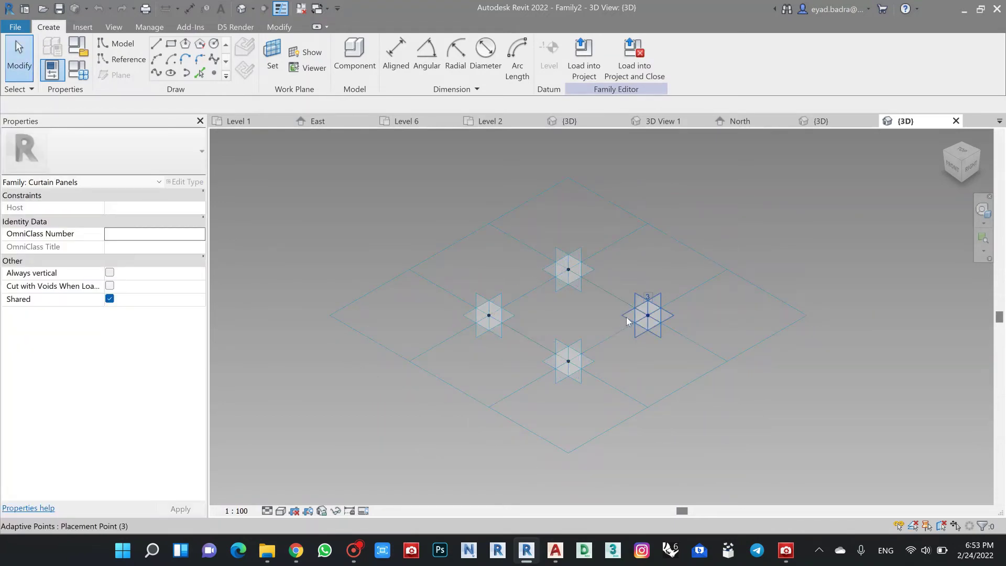
scroll(559, 313, "up", 1)
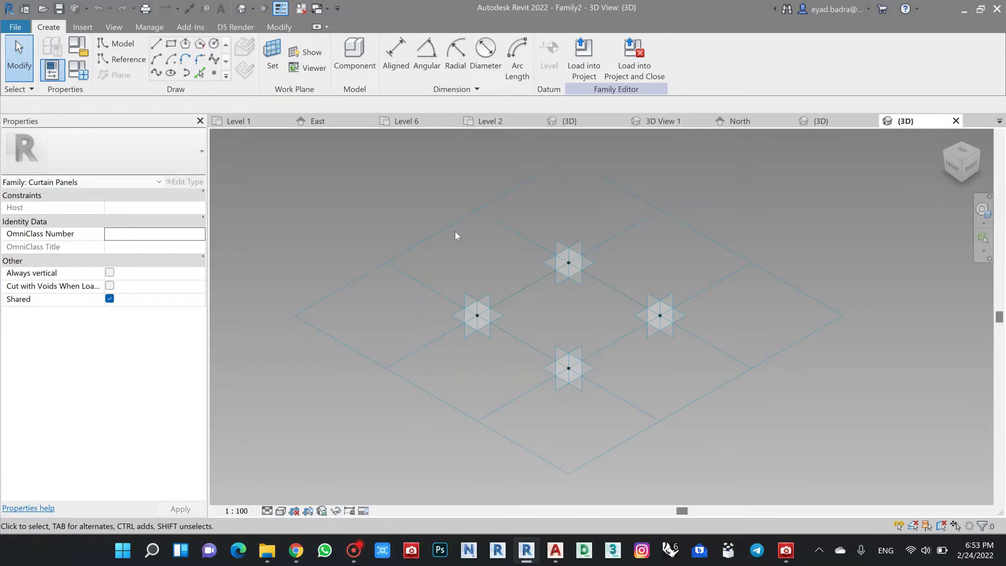
left_click(451, 225)
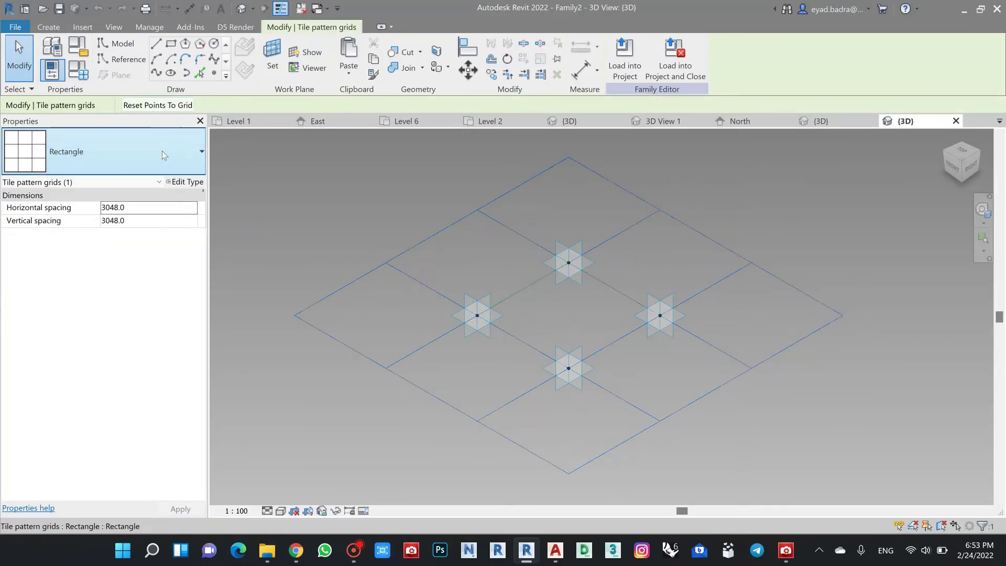
left_click(162, 151)
scroll(97, 443, "down", 2)
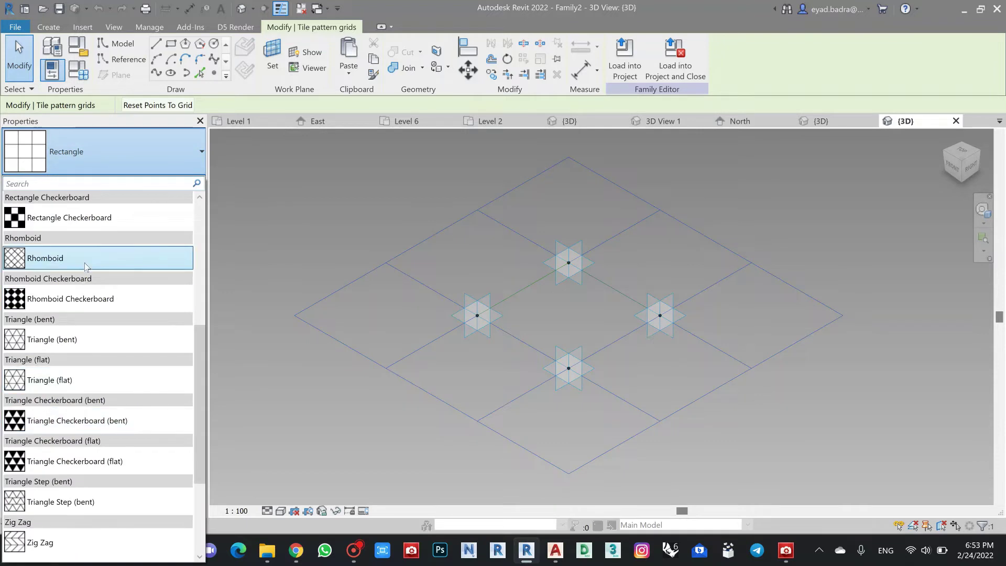
left_click(604, 365)
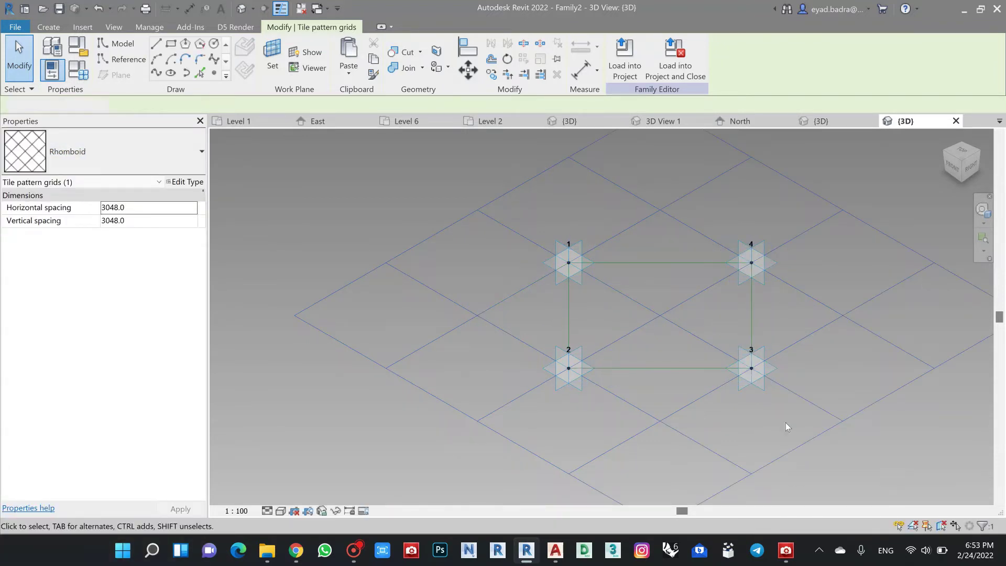
Orbit the 3D view to see the Rhomboid grid in perspective
left_click(786, 422)
scroll(563, 449, "down", 1)
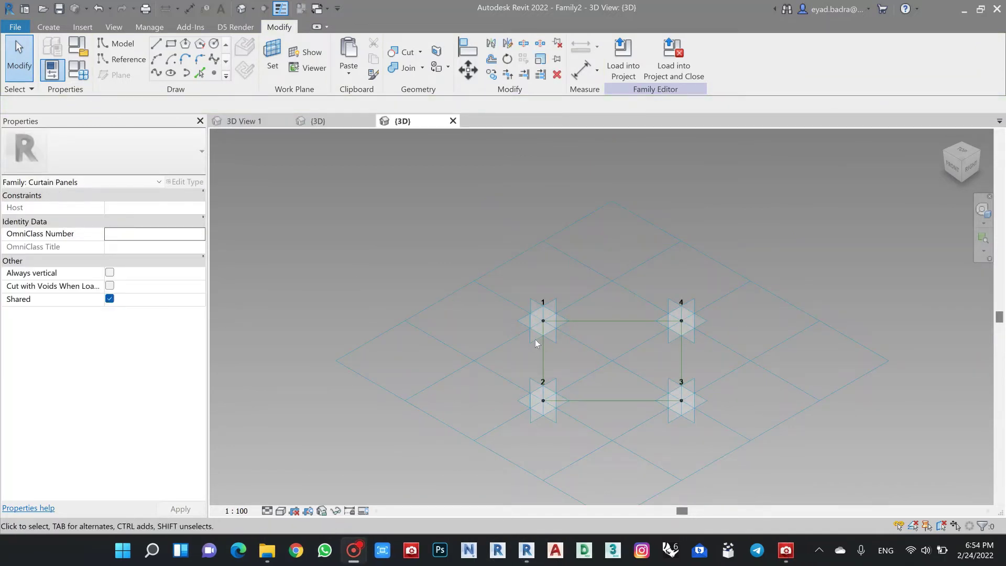
middle_click_drag(532, 267, 574, 354, "shift")
scroll(575, 355, "up", 3)
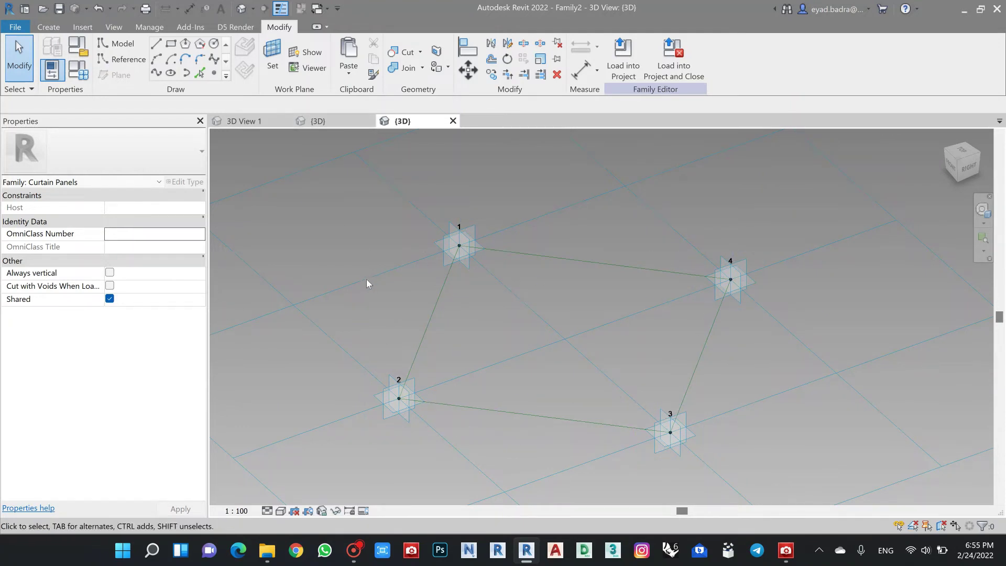
scroll(366, 280, "down", 3)
Try editing the grid's Horizontal spacing and dismiss the invalid value error
left_click(350, 222)
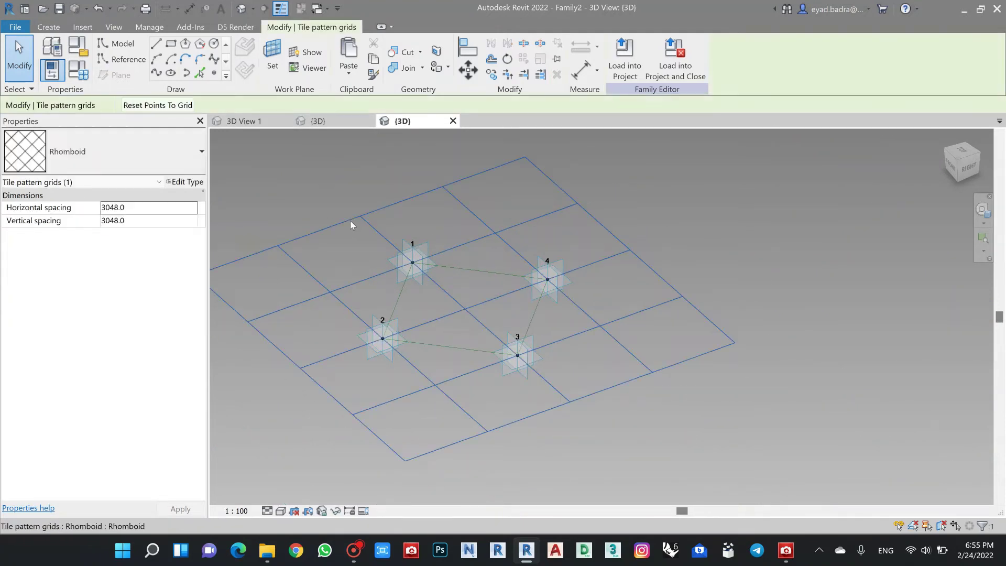
left_click(135, 207)
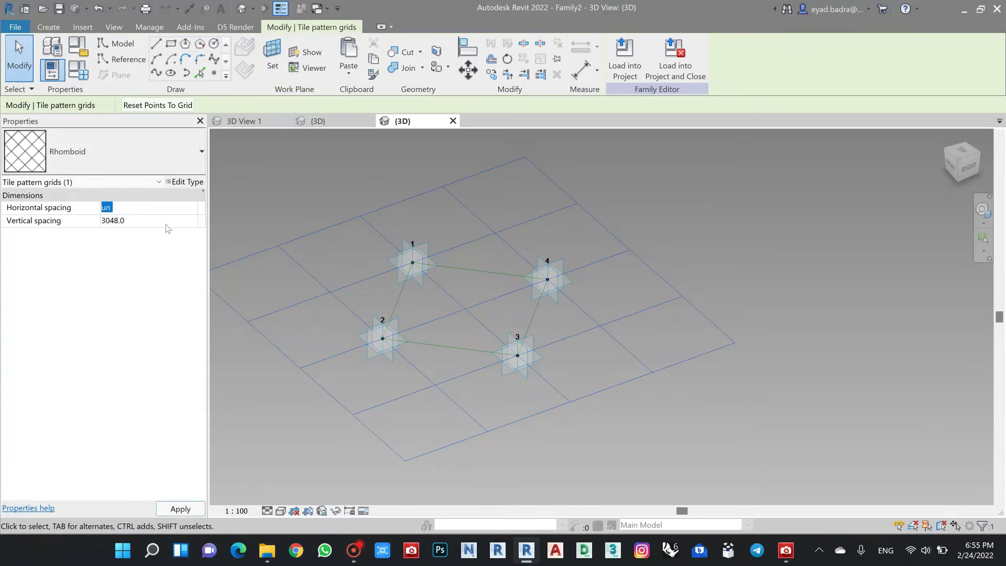
mouse_move(295, 214)
left_click(576, 278)
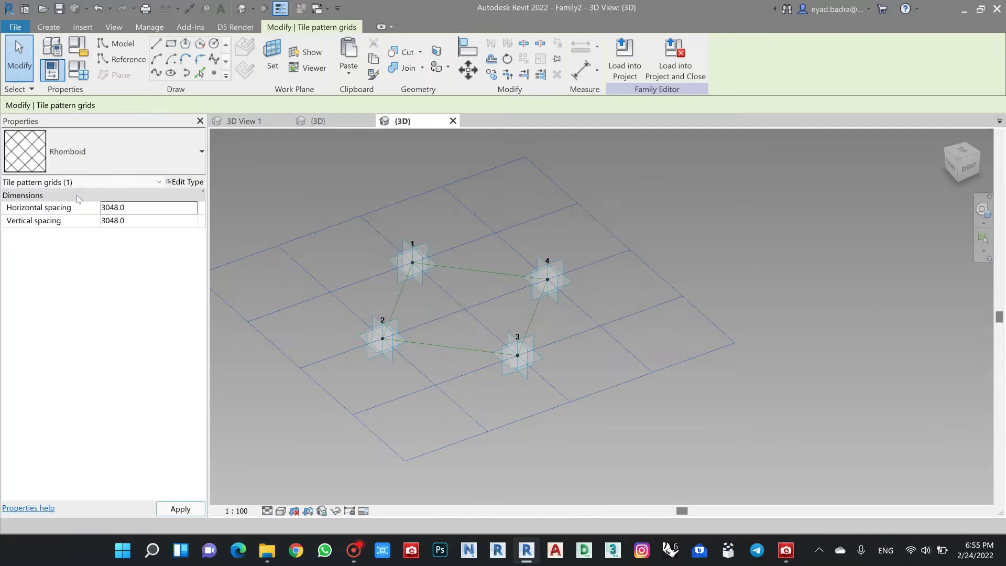
left_click(390, 188)
Set project length units to Meters rounded to 2 decimal places
key("n")
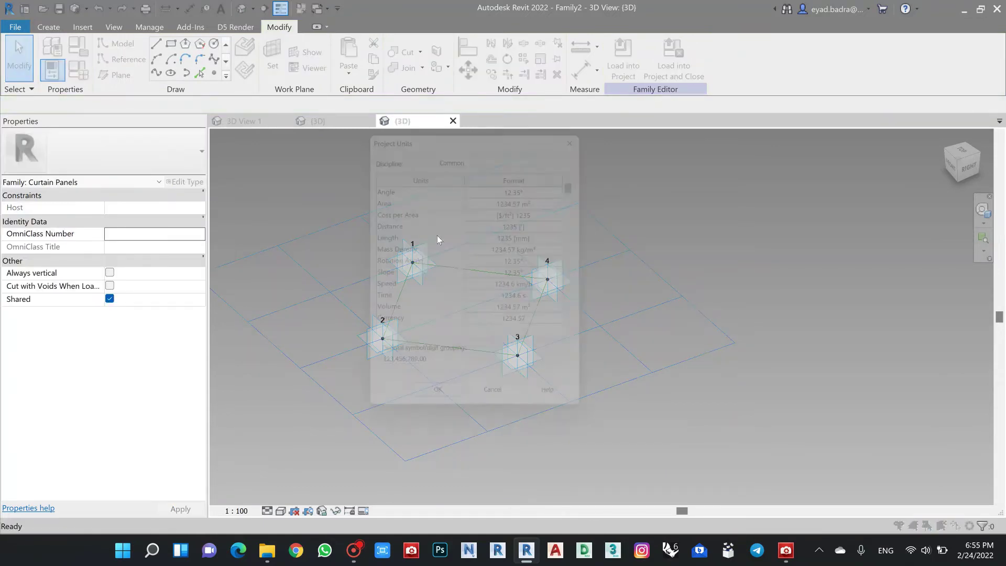
left_click(534, 236)
left_click(524, 204)
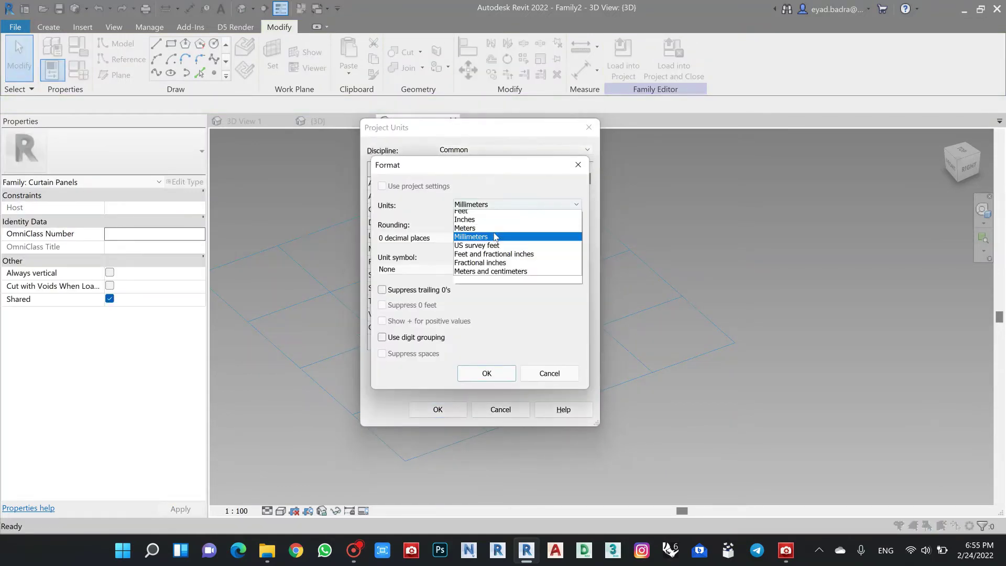
left_click(492, 252)
left_click(422, 241)
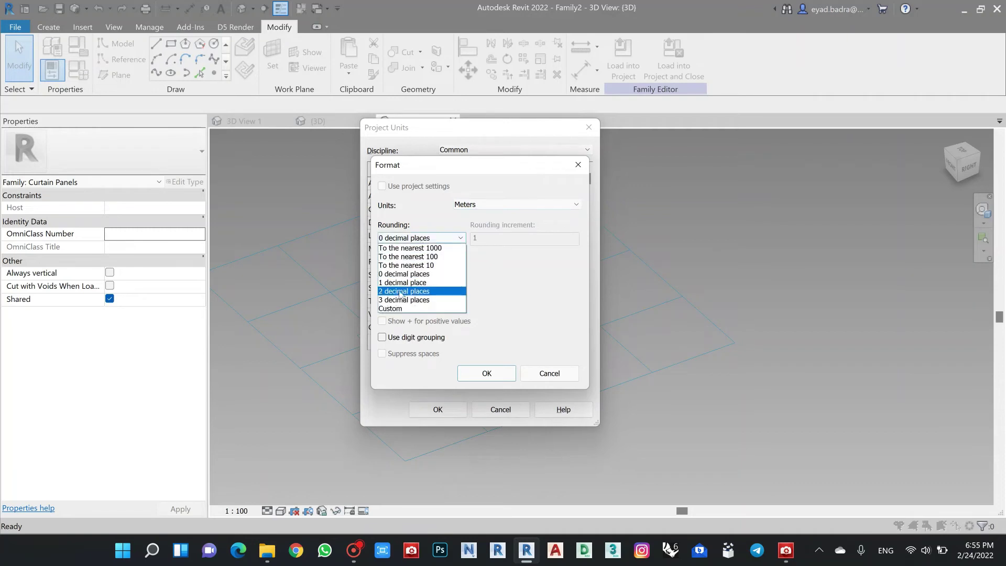
left_click(400, 291)
left_click(477, 373)
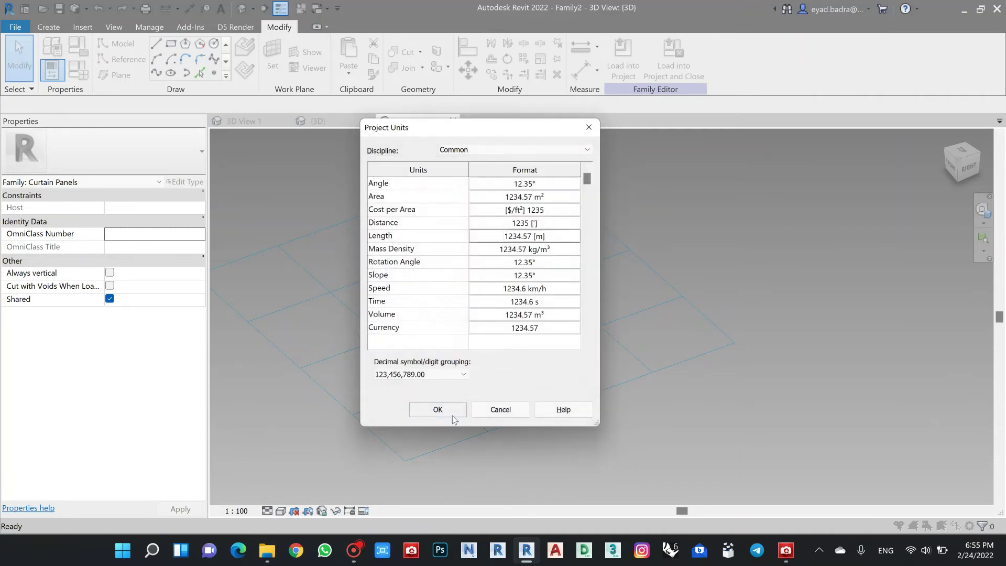
left_click(451, 412)
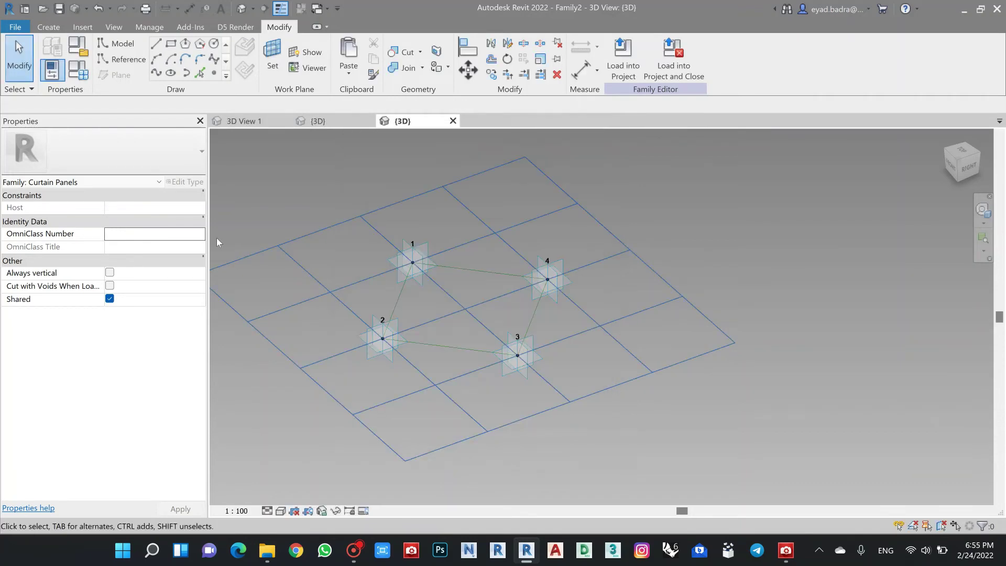
Set the rhomboid grid's Horizontal and Vertical spacing to 2.83
left_click(330, 225)
left_click(141, 208)
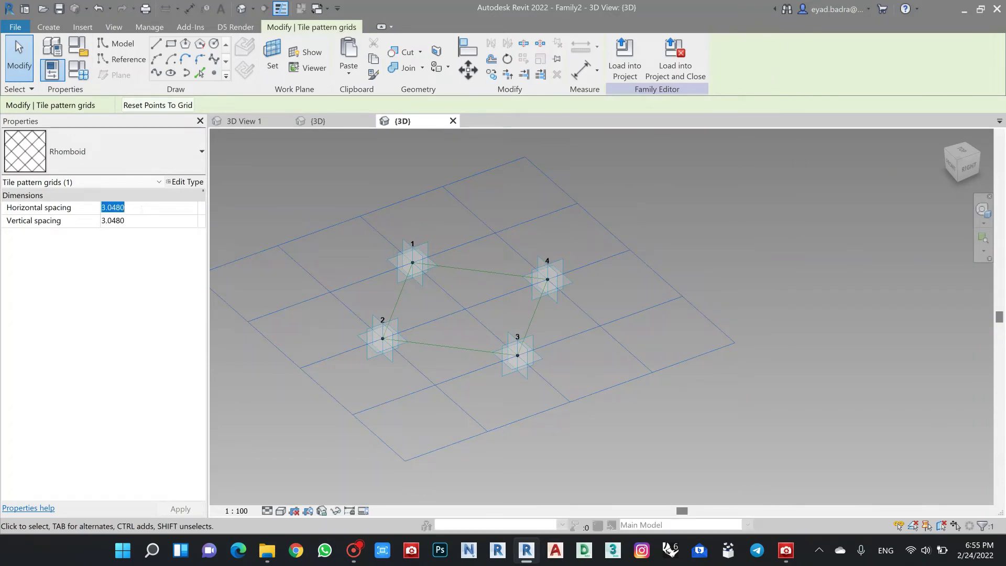
type("2.83")
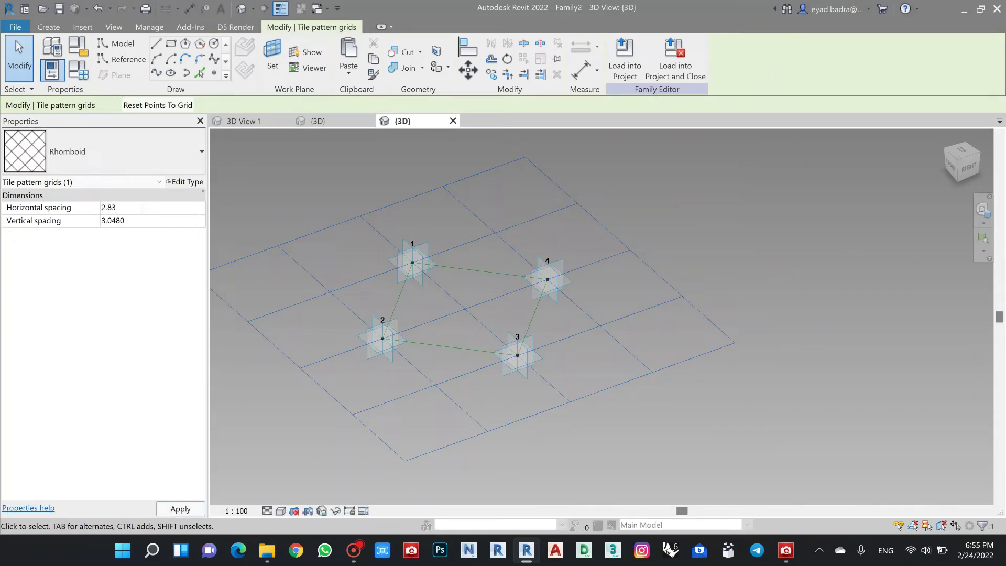
left_click(142, 222)
type("2.83")
left_click(253, 184)
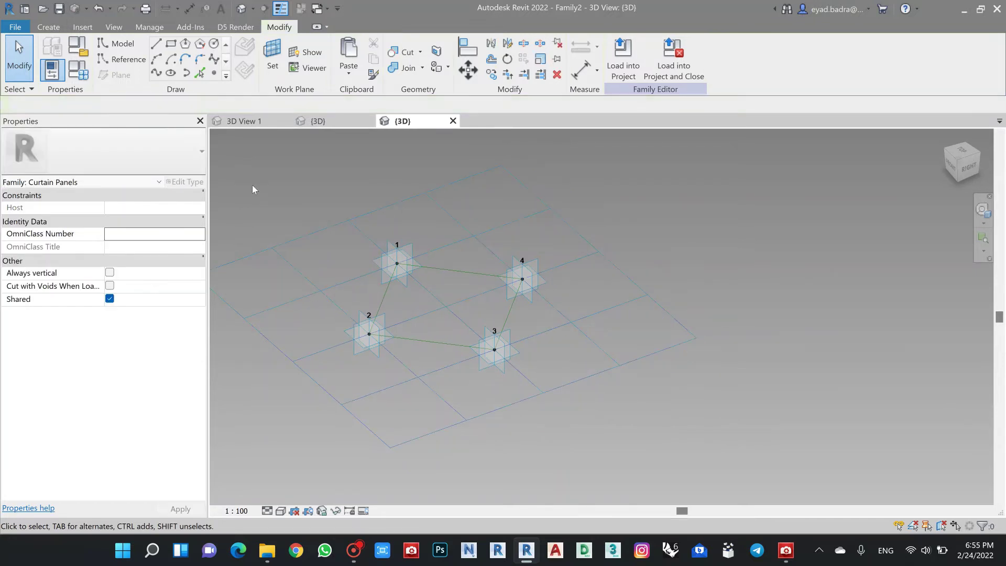
Check the base with an aligned dimension reading 4.00 between edges 1-2 and 4-3
left_click(189, 9)
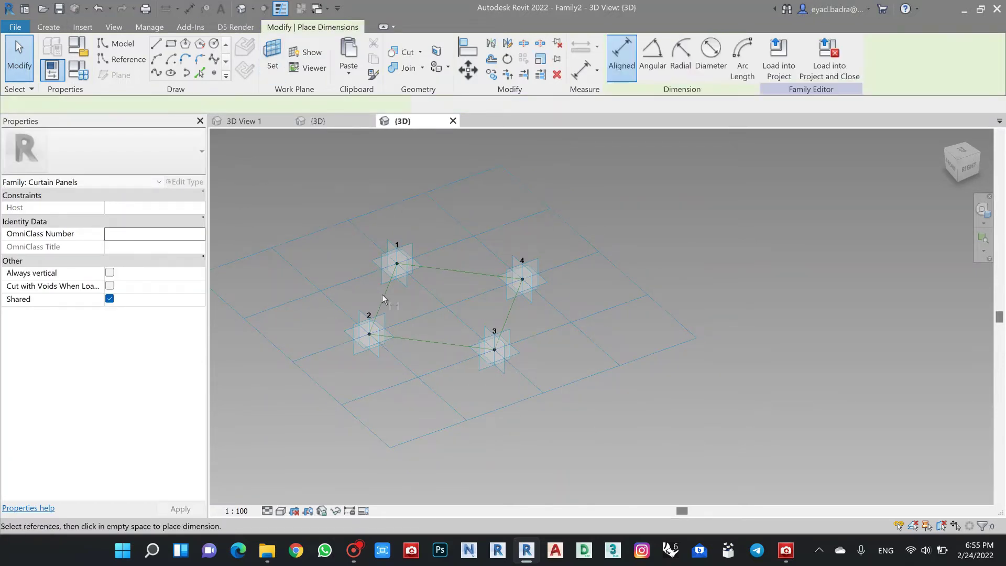
left_click(382, 295)
left_click(508, 312)
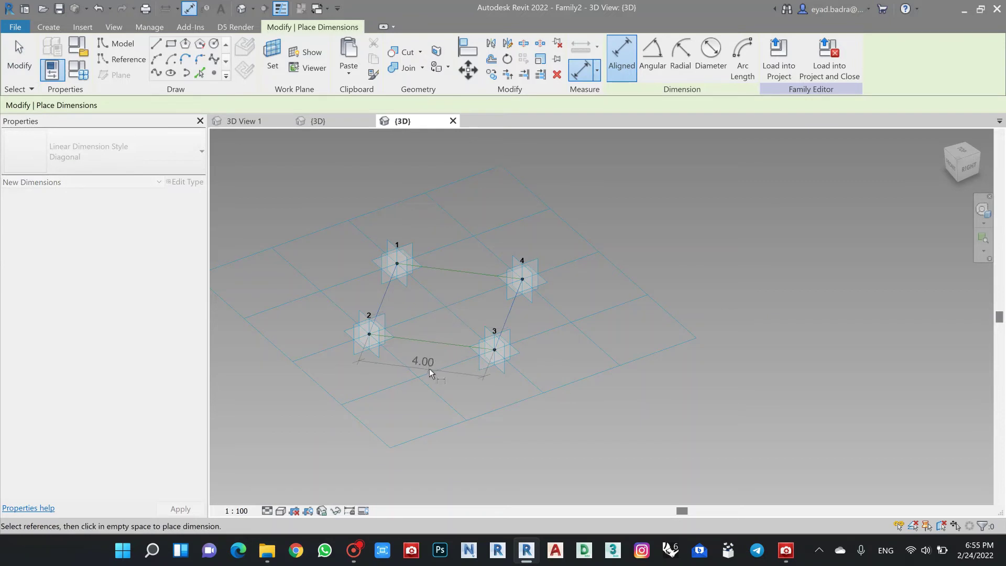
left_click(429, 369)
middle_click_drag(430, 369, 423, 299)
scroll(431, 322, "up", 2)
key("Escape")
key("Escape")
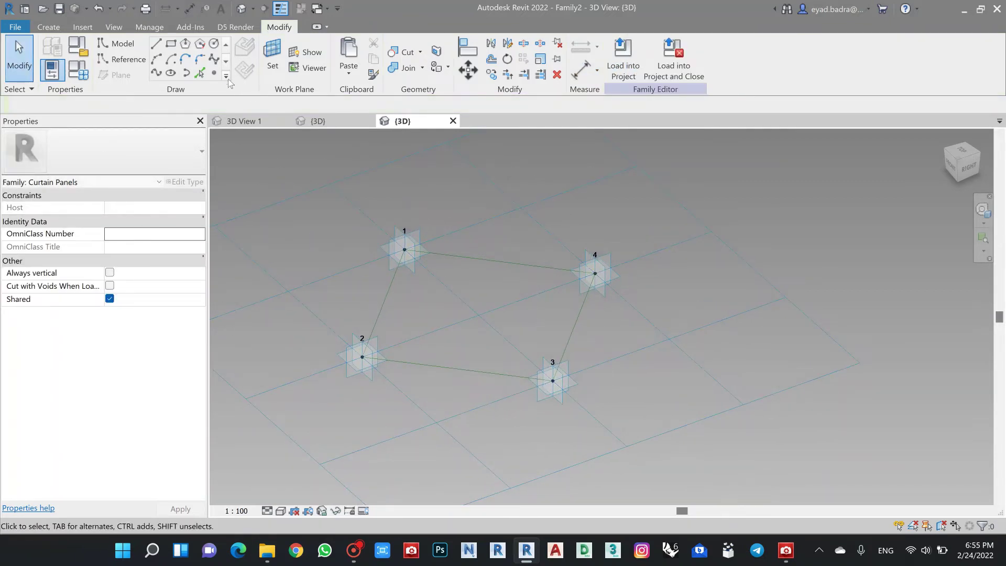
Place reference points on the work planes of adaptive points 2, 4 and 3
left_click(213, 73)
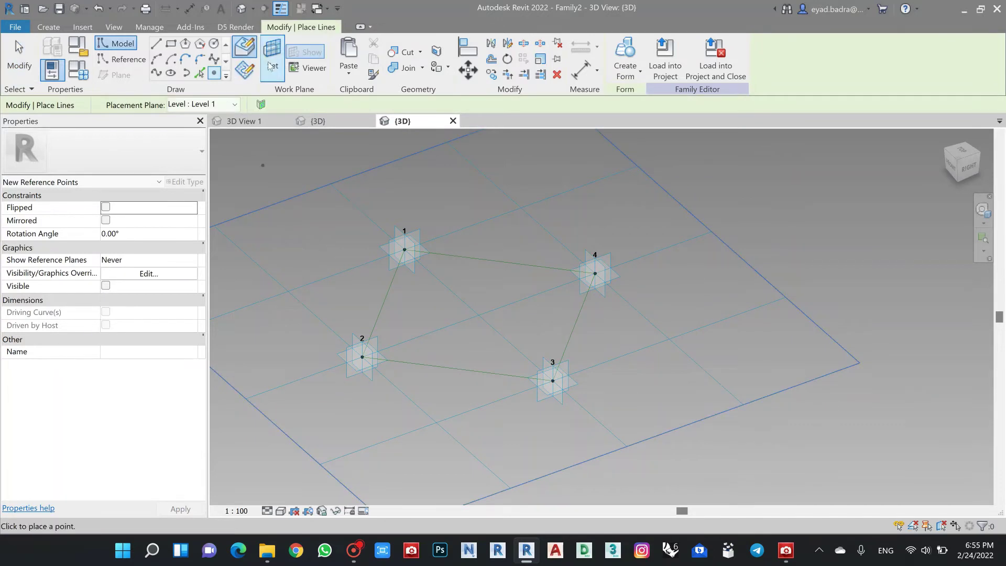
left_click(273, 59)
scroll(334, 390, "up", 2)
left_click(358, 354)
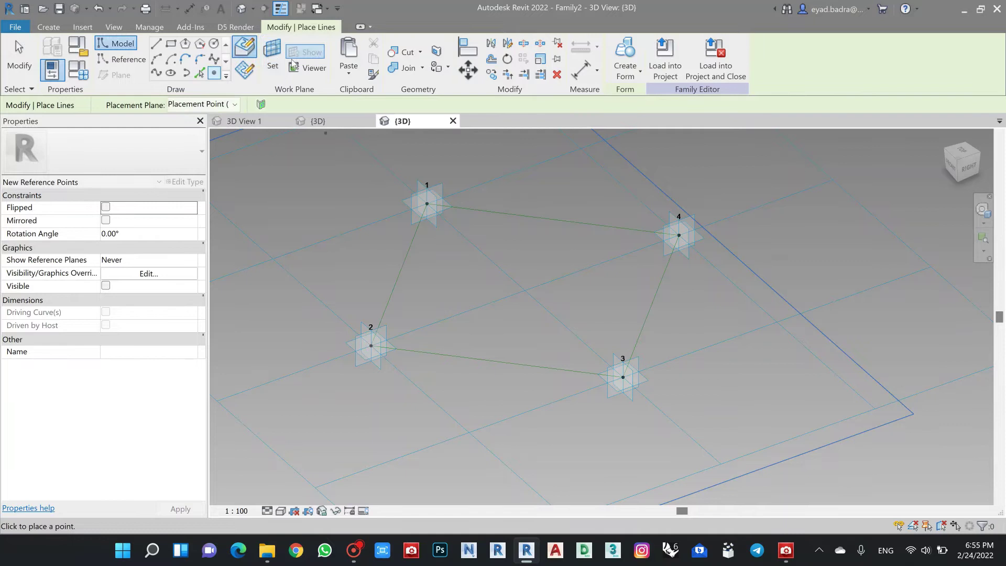
key("Escape")
key("Escape")
key("Return")
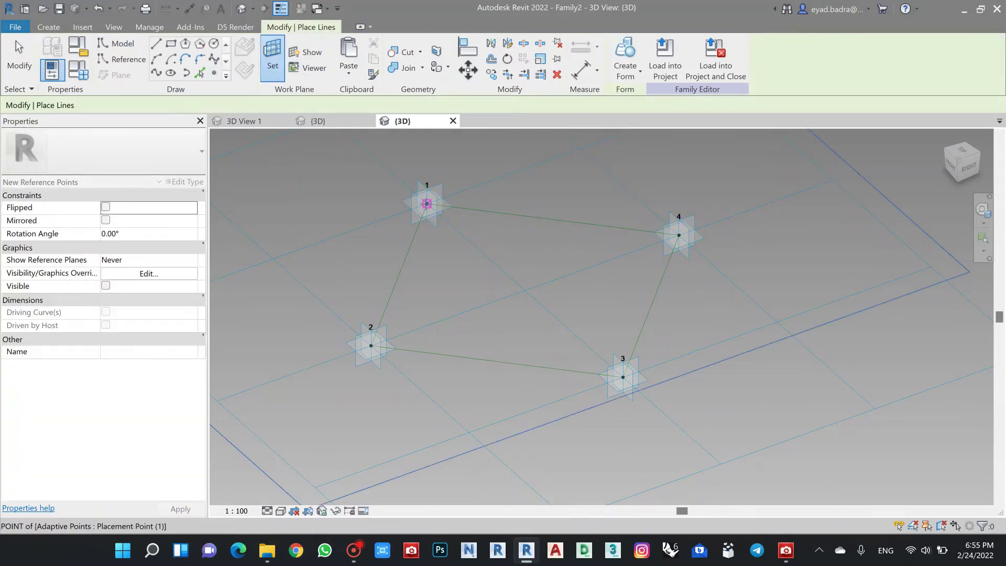
left_click(273, 59)
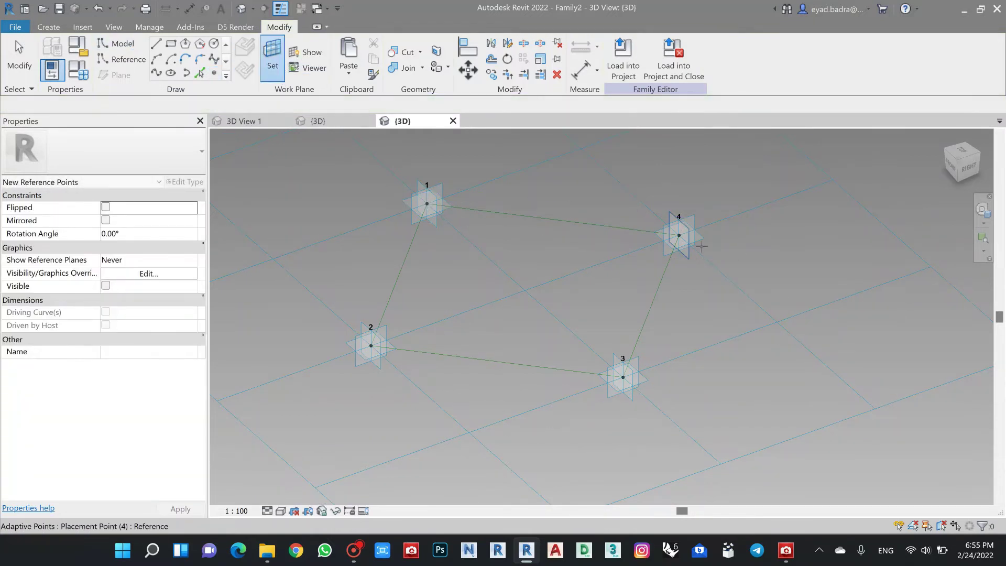
left_click(681, 233)
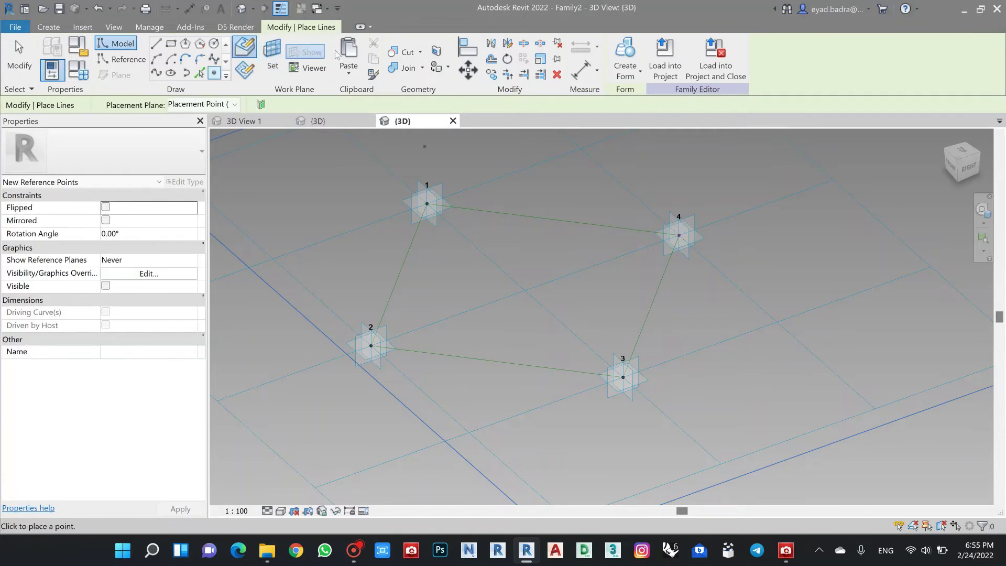
left_click(273, 58)
left_click(644, 383)
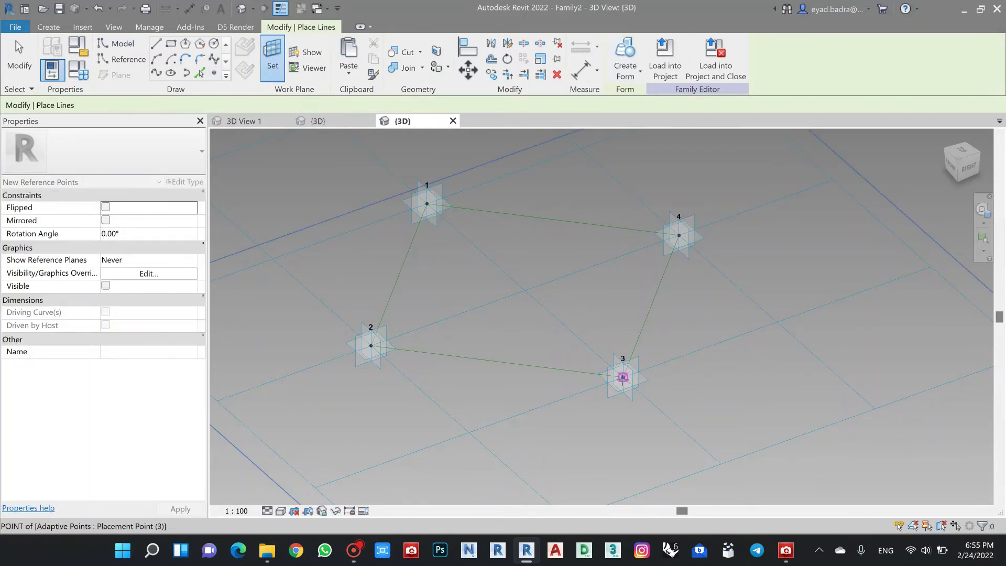
key("Escape")
key("Escape")
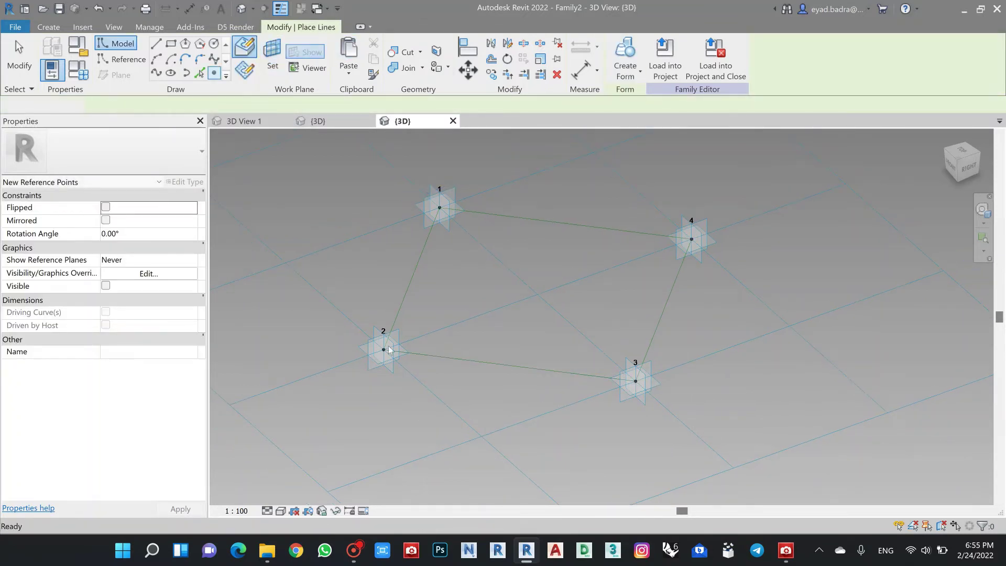
Raise all four reference points with an Offset of 2.5
left_click(383, 350)
left_click(442, 208)
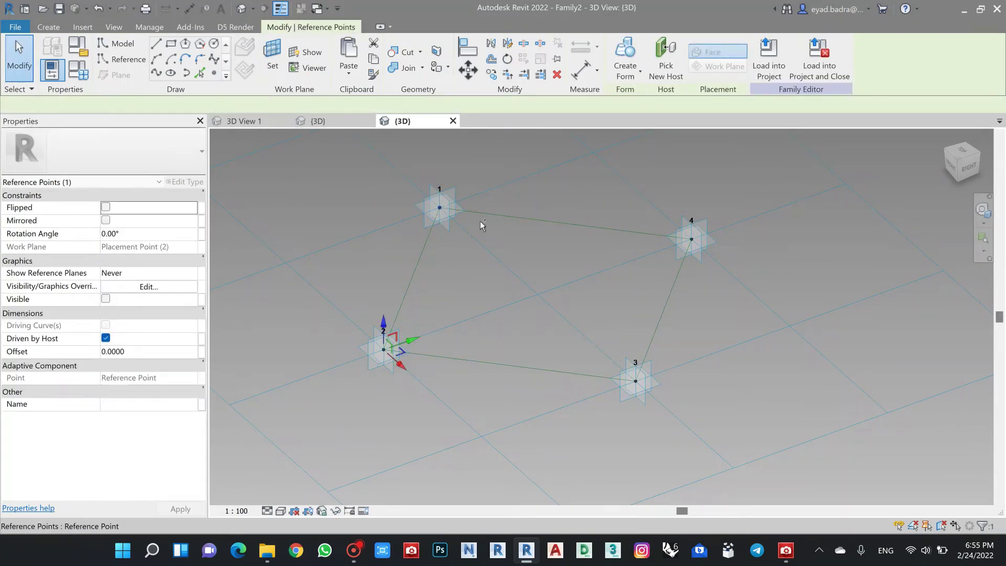
left_click(692, 239, "ctrl")
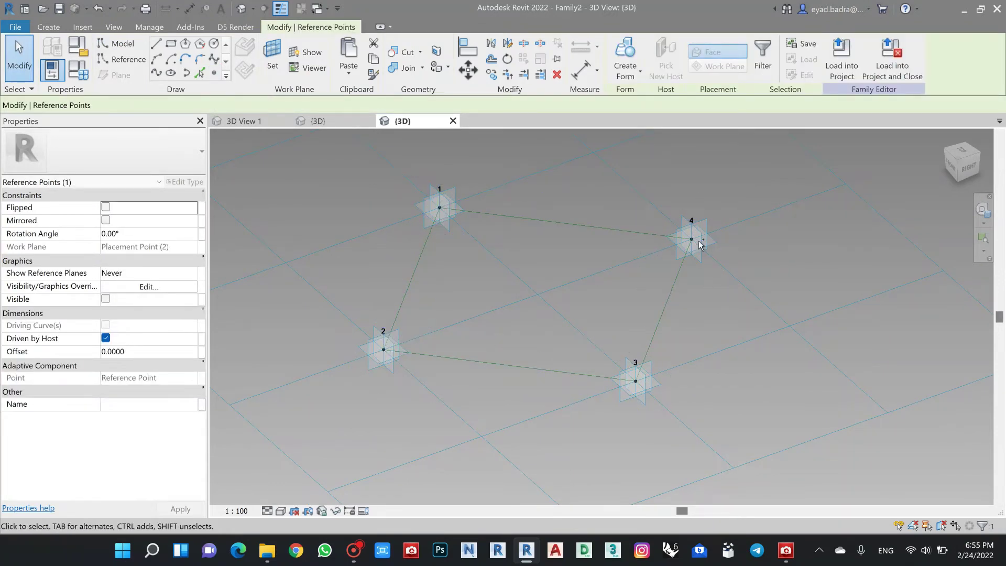
left_click(636, 381, "ctrl")
left_click(162, 353)
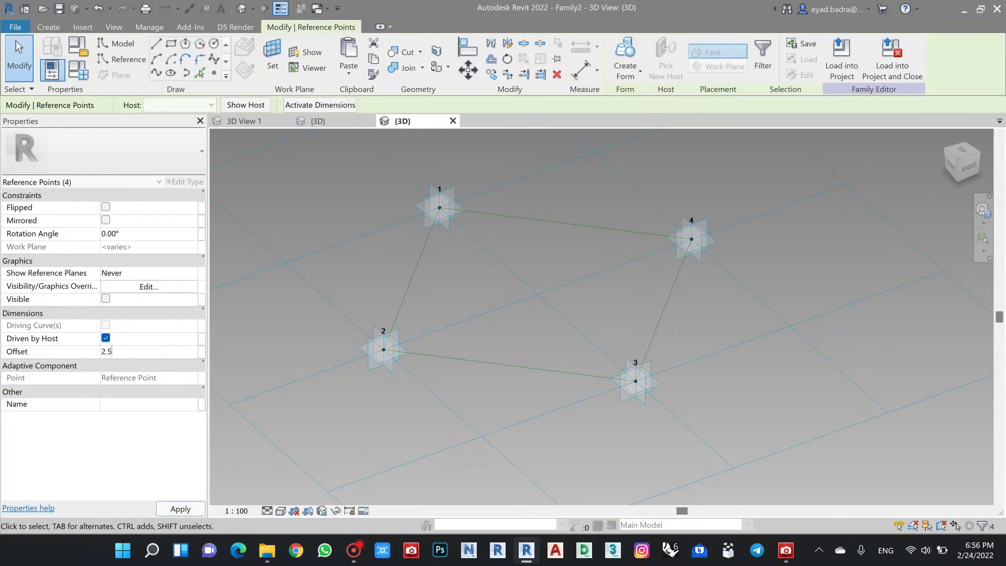
left_click(174, 508)
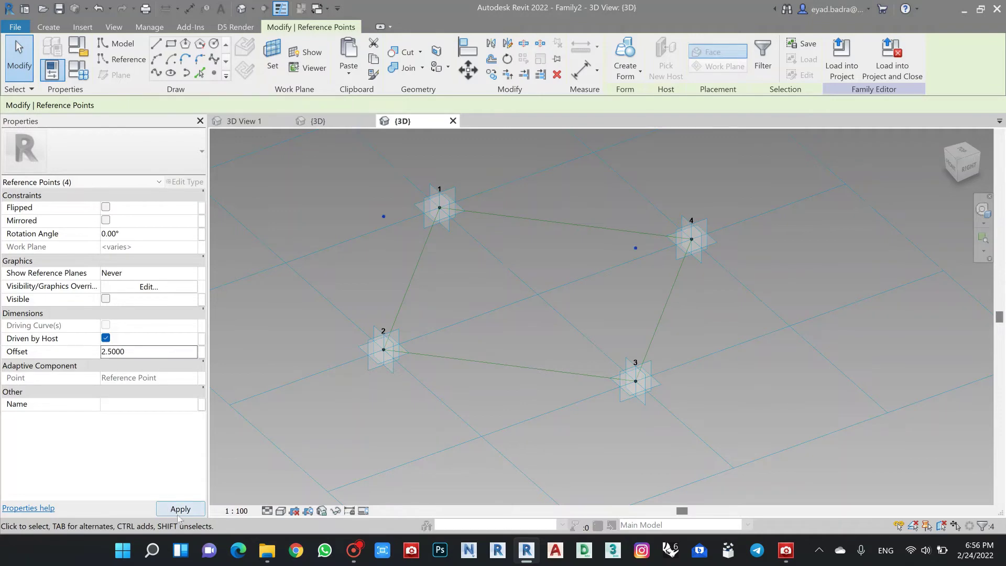
left_click(365, 296)
Join adaptive point 2 to its raised point with Spline Through Points
middle_click_drag(395, 303, 459, 302, "shift")
scroll(369, 234, "up", 2)
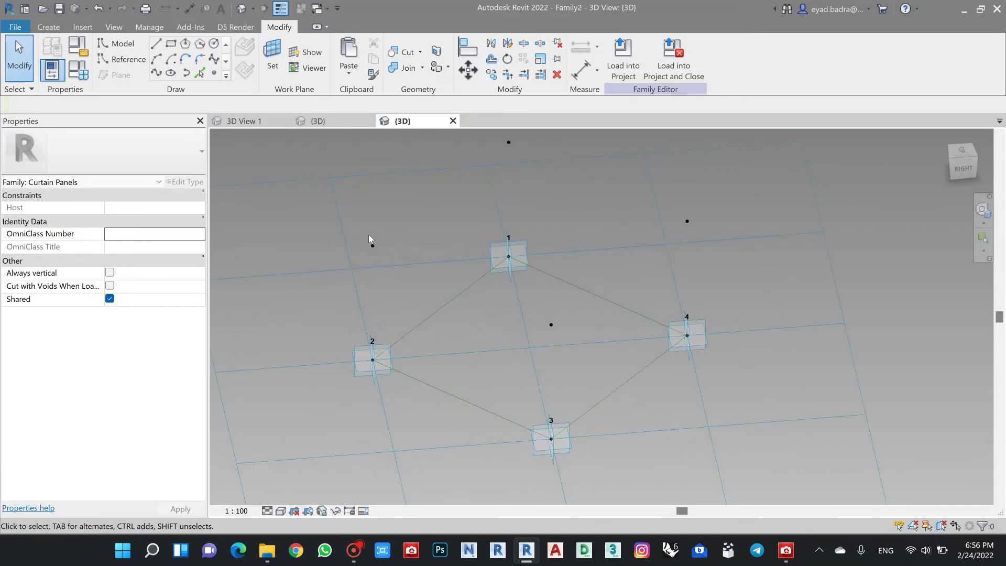
left_click(374, 247)
left_click(372, 358, "ctrl")
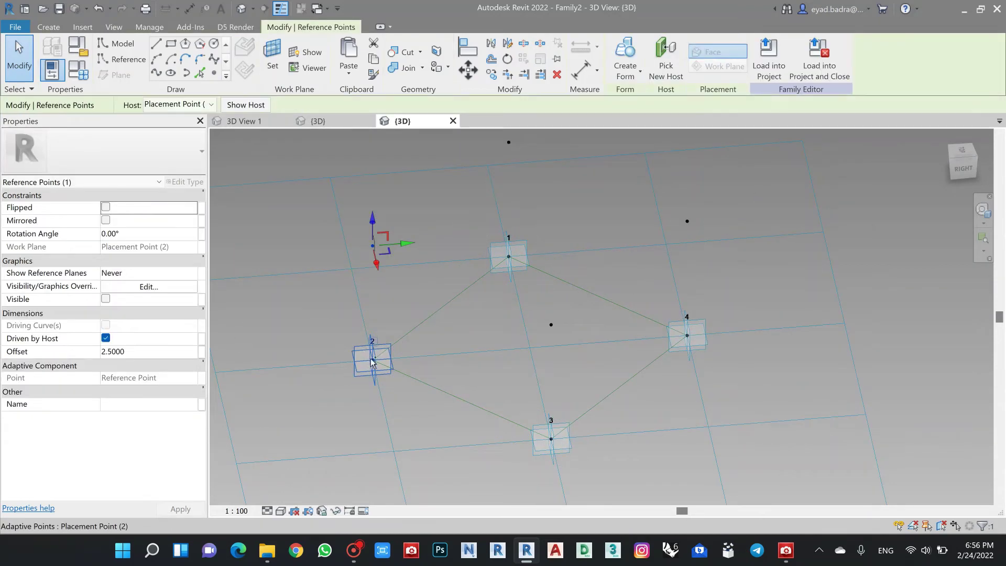
left_click(155, 74)
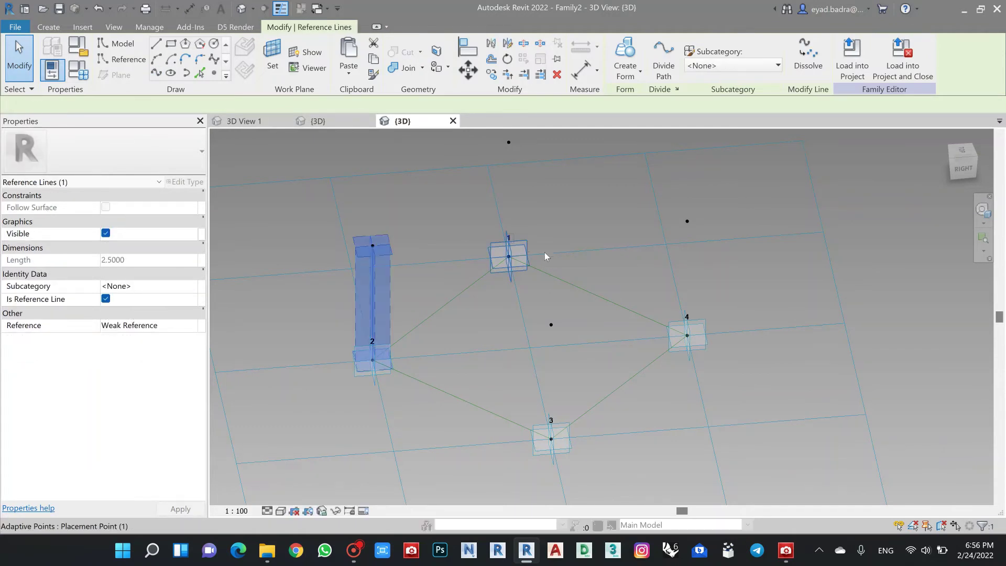
Join adaptive point 1 to its raised point with a vertical reference line
left_click(509, 257)
middle_click_drag(560, 207, 560, 236)
left_click(508, 172, "ctrl")
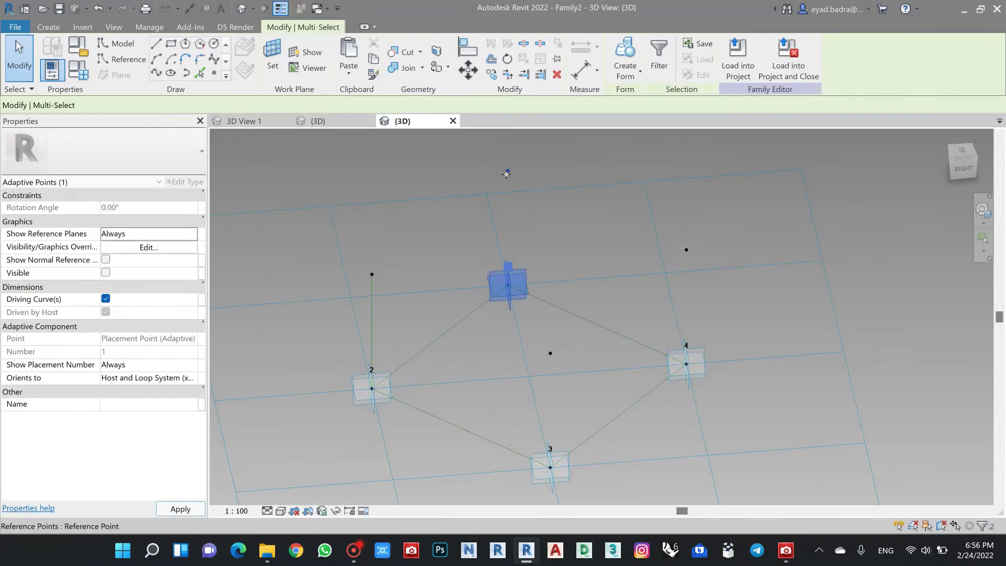
left_click(156, 74)
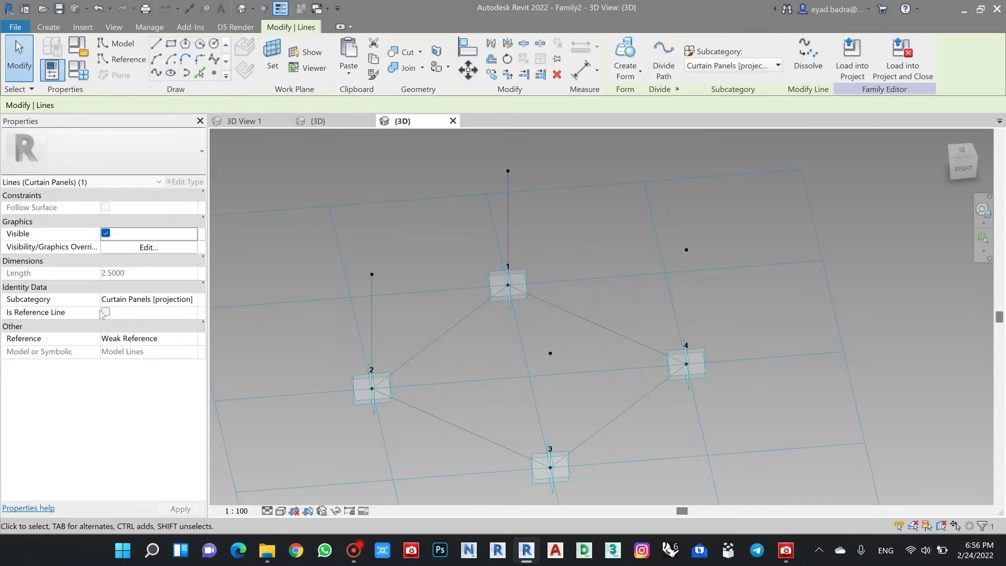
left_click(105, 312)
left_click(549, 252)
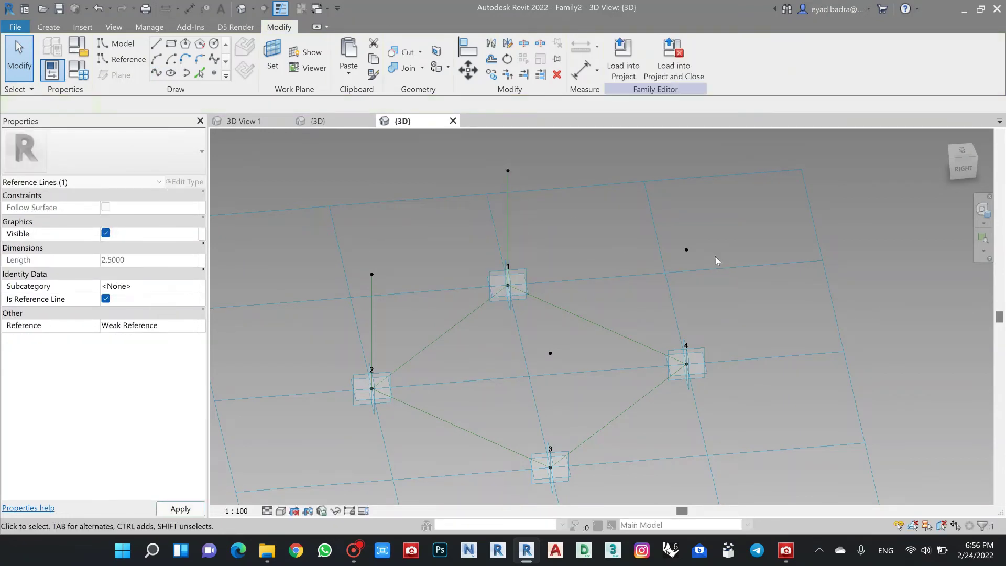
Join adaptive point 4 to its raised point with a vertical reference line
left_click(687, 250)
left_click(687, 362, "ctrl")
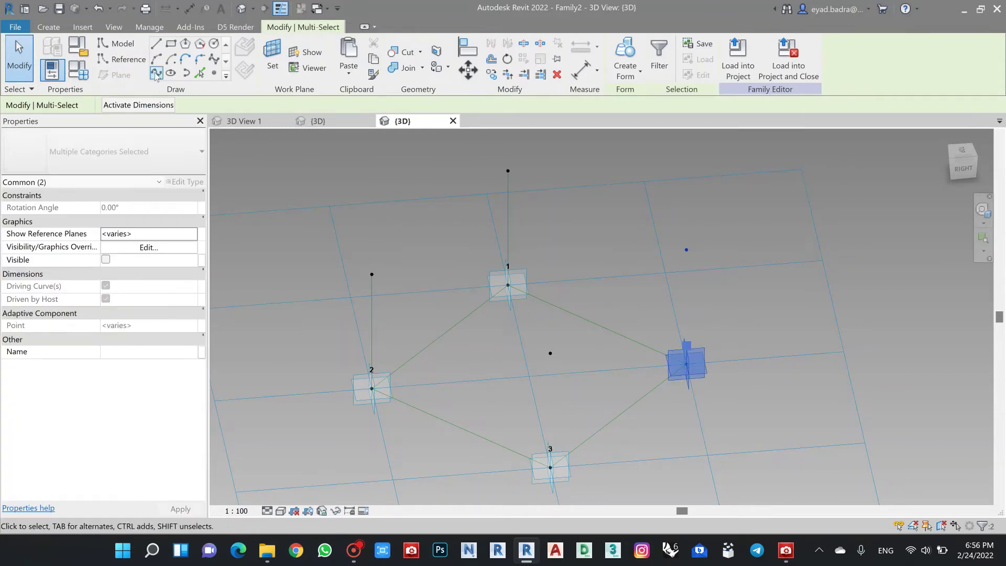
left_click(156, 73)
left_click(105, 312)
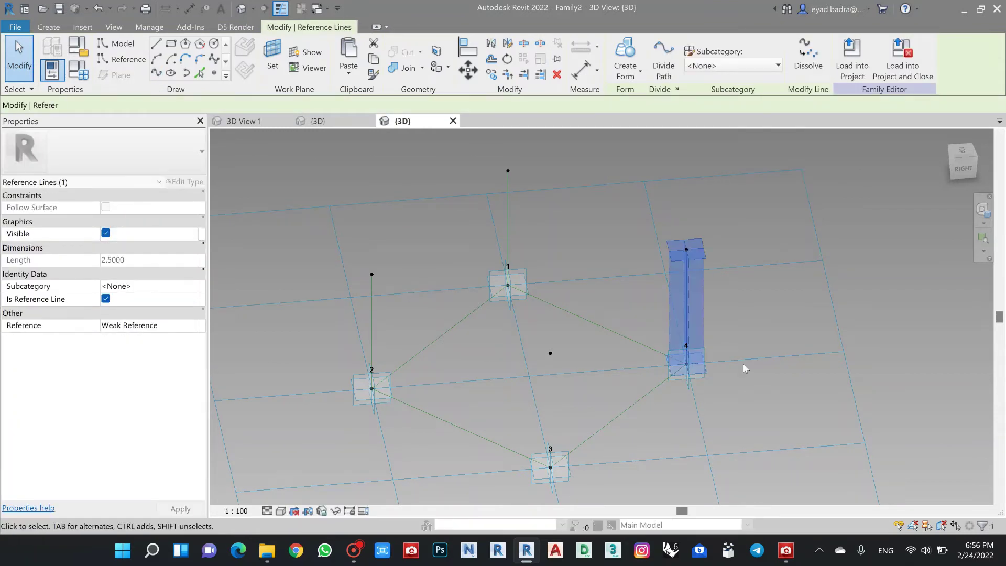
left_click(608, 453)
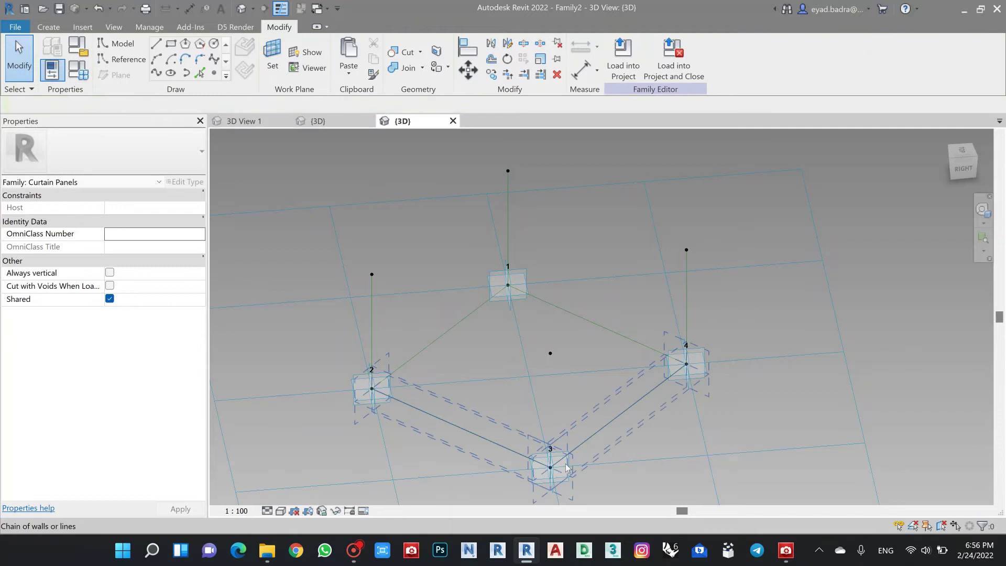
Join adaptive point 3 to its raised point with a reference line and orbit to review
left_click(569, 473)
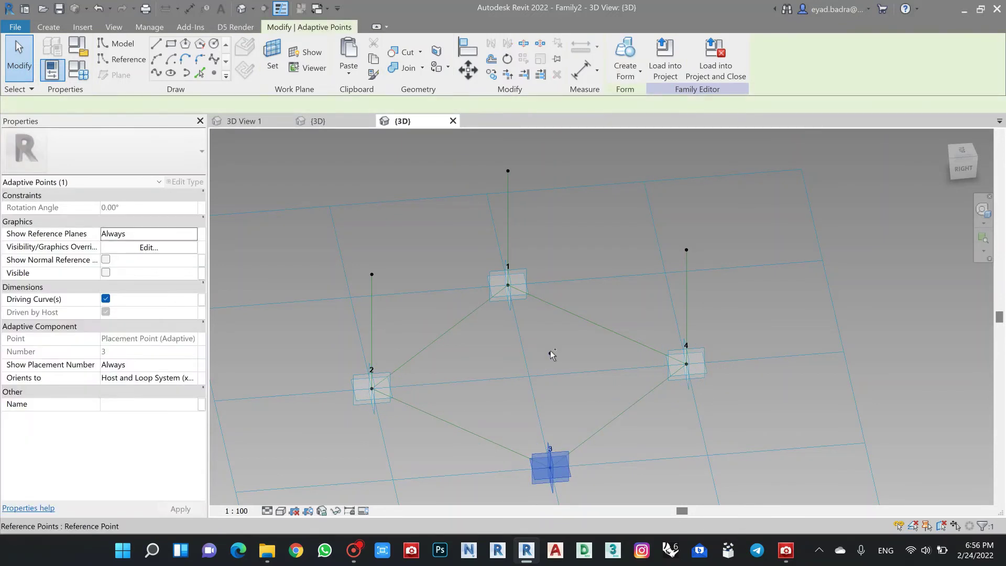
left_click(551, 353, "ctrl")
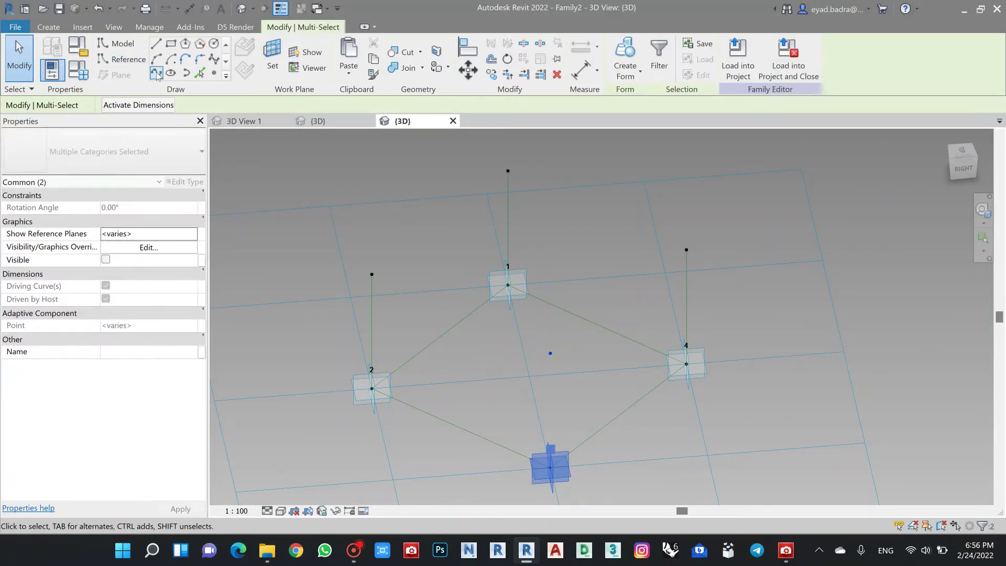
left_click(156, 74)
left_click(106, 313)
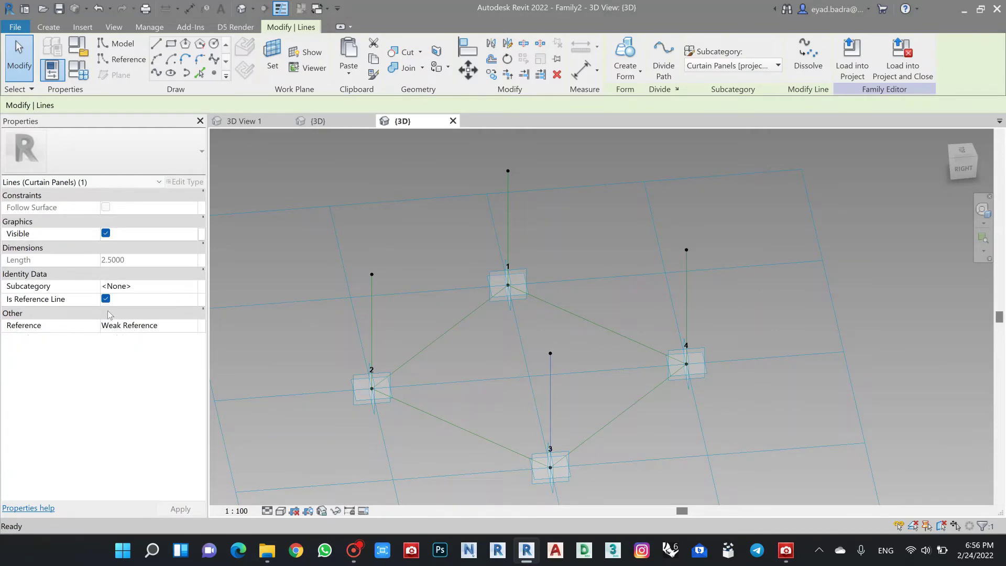
left_click(599, 259)
middle_click_drag(598, 258, 359, 254, "shift")
Draw upper reference-line edges between raised points 2-1 and 1-4
left_click(374, 250)
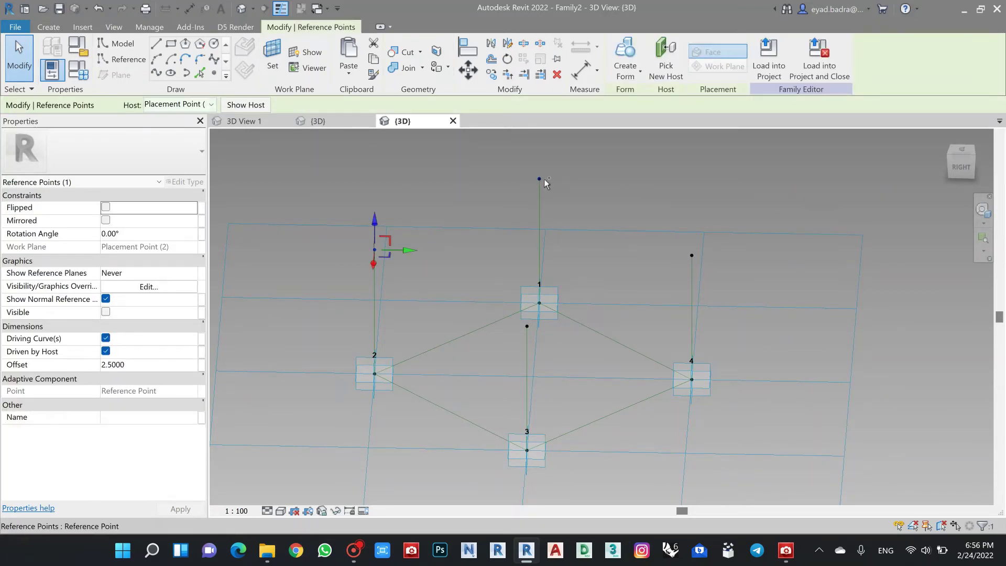
left_click(539, 178, "ctrl")
left_click(214, 58)
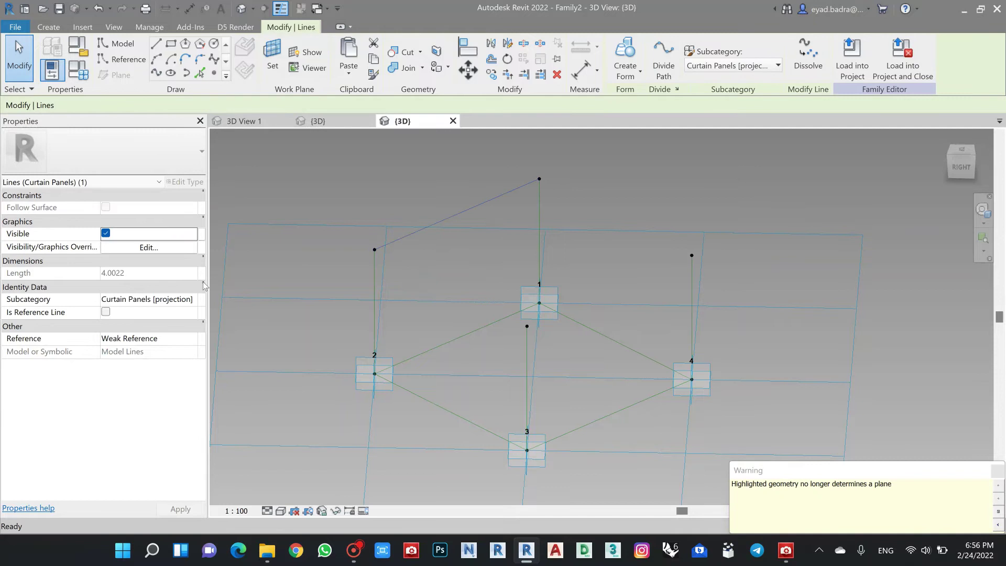
left_click(105, 312)
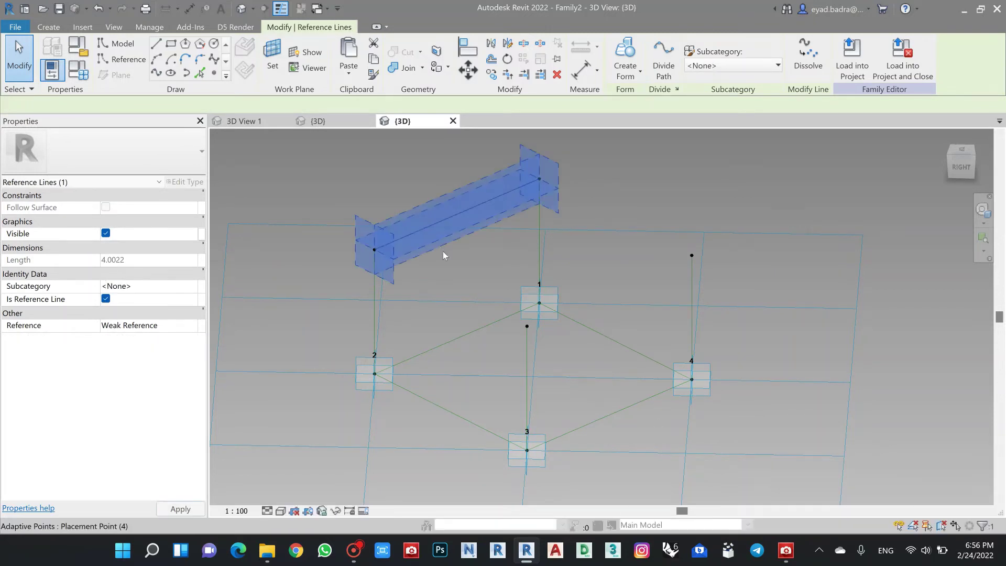
left_click(606, 175)
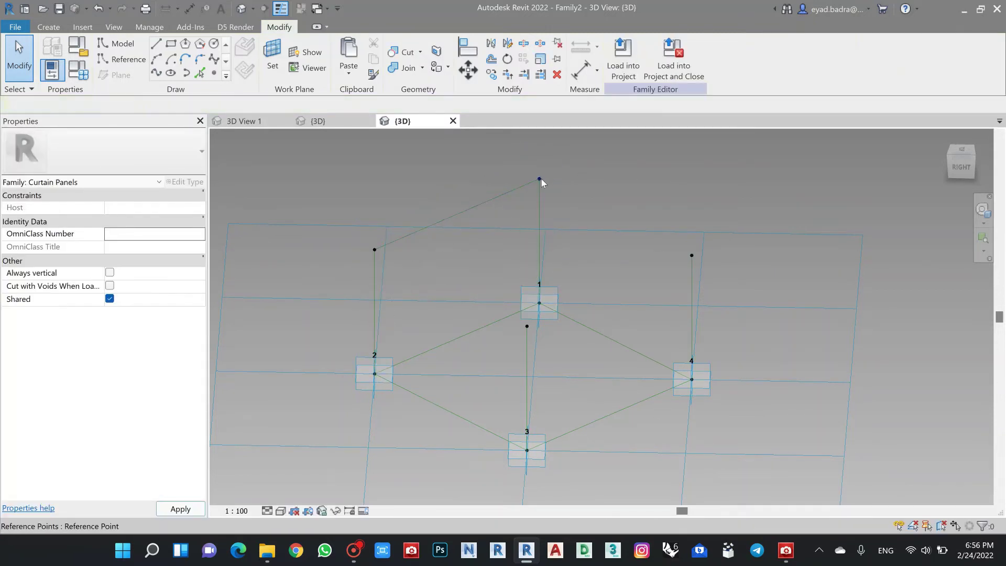
left_click(540, 178)
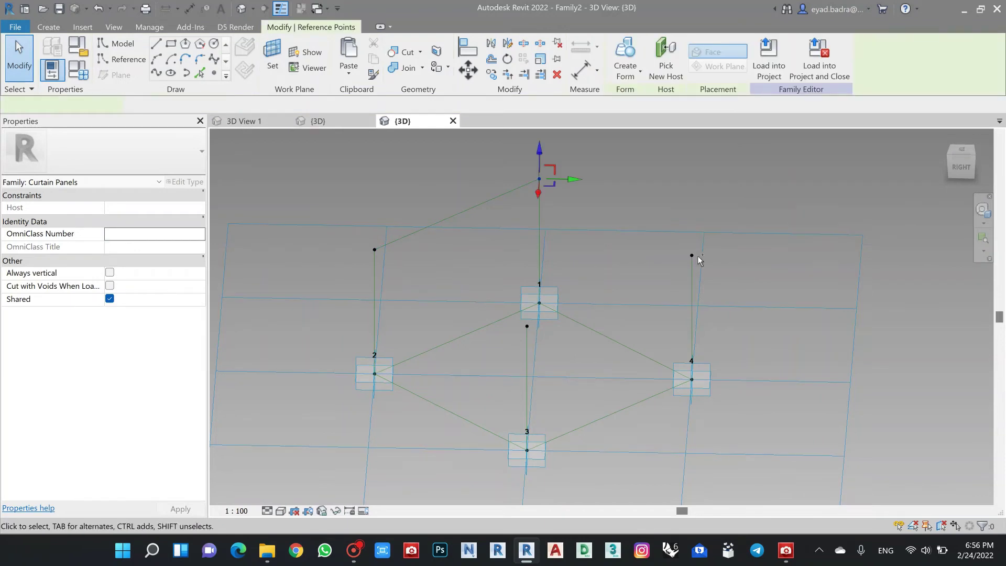
left_click(199, 75)
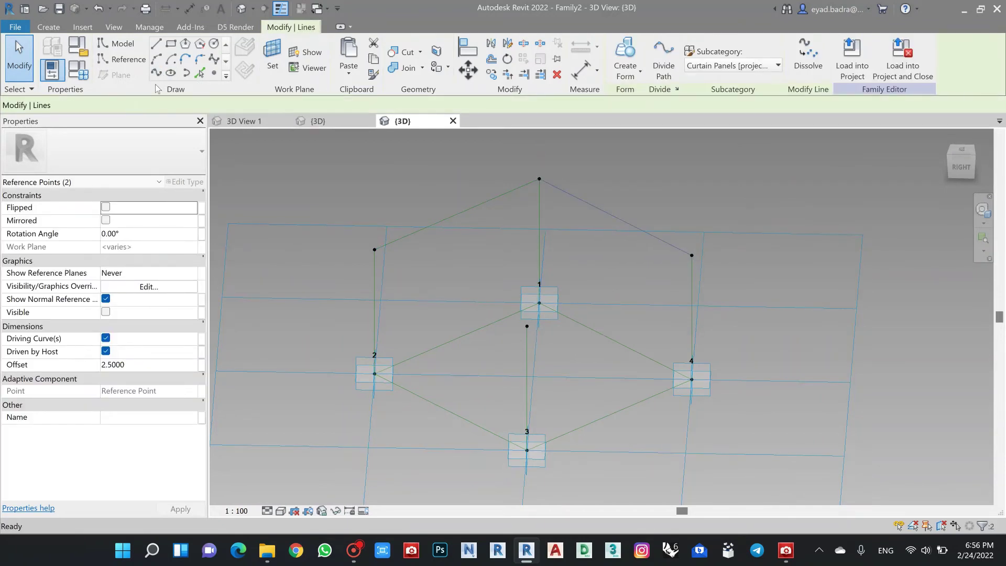
left_click(106, 312)
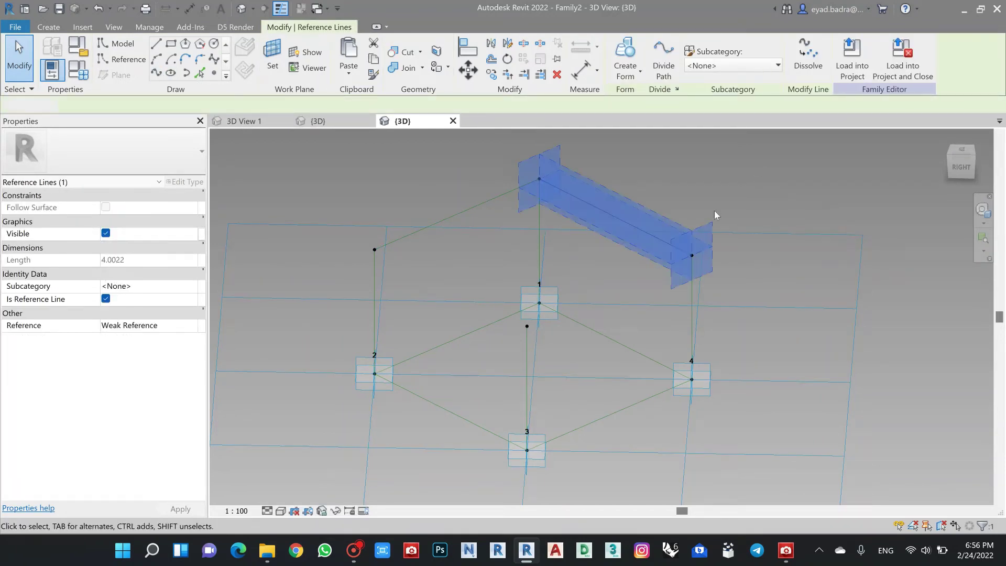
left_click(702, 234)
Close the upper rhombus with reference lines 4-3 and 2-3, then bring up av_imagen.jpeg
middle_click_drag(571, 342, 582, 361, "shift")
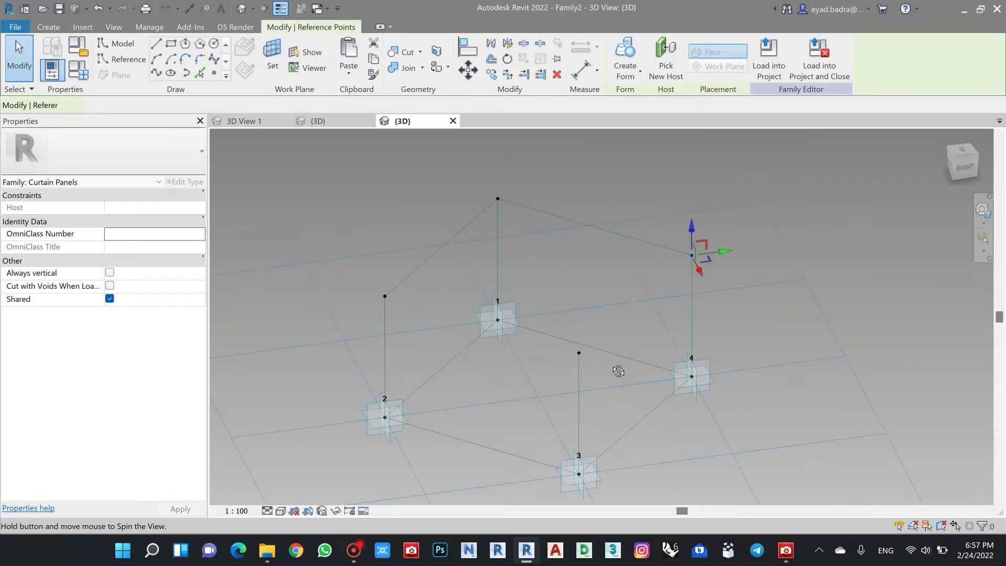
left_click(579, 353, "ctrl")
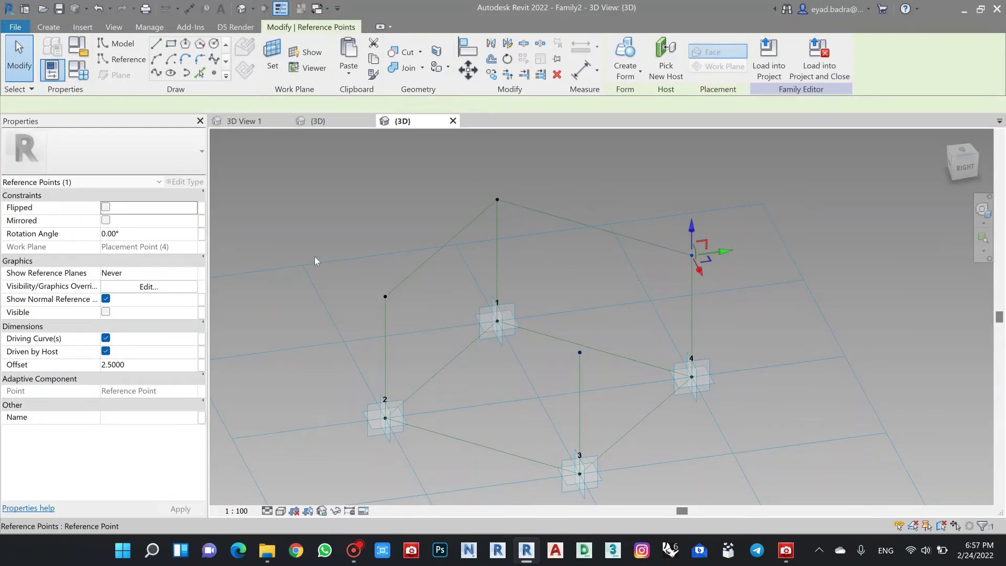
left_click(156, 73)
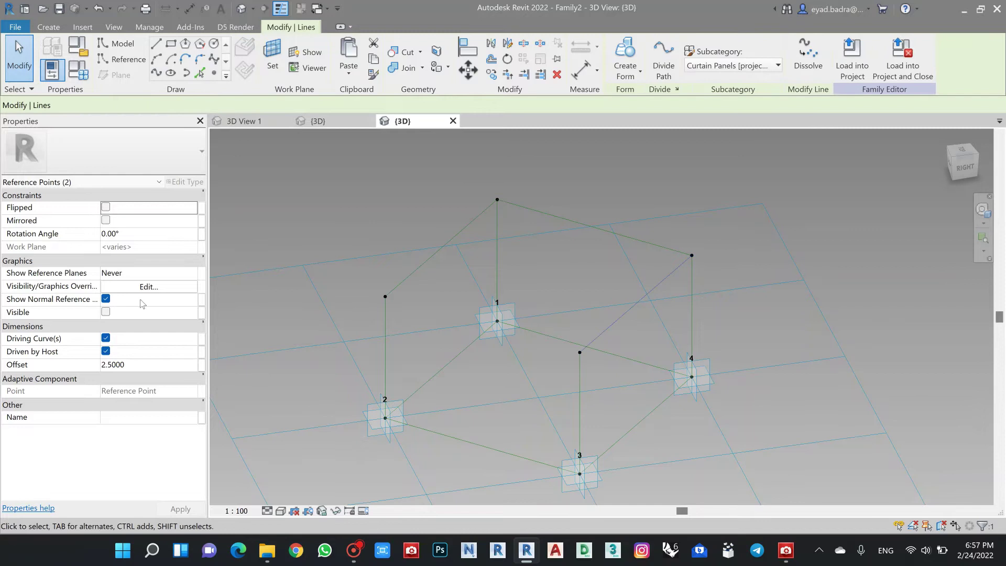
left_click(106, 313)
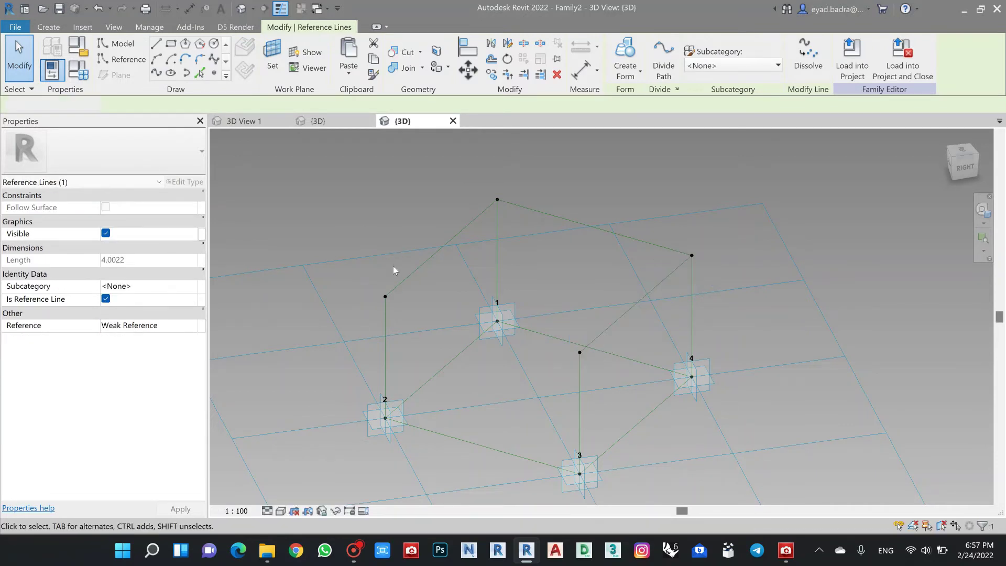
left_click(386, 296)
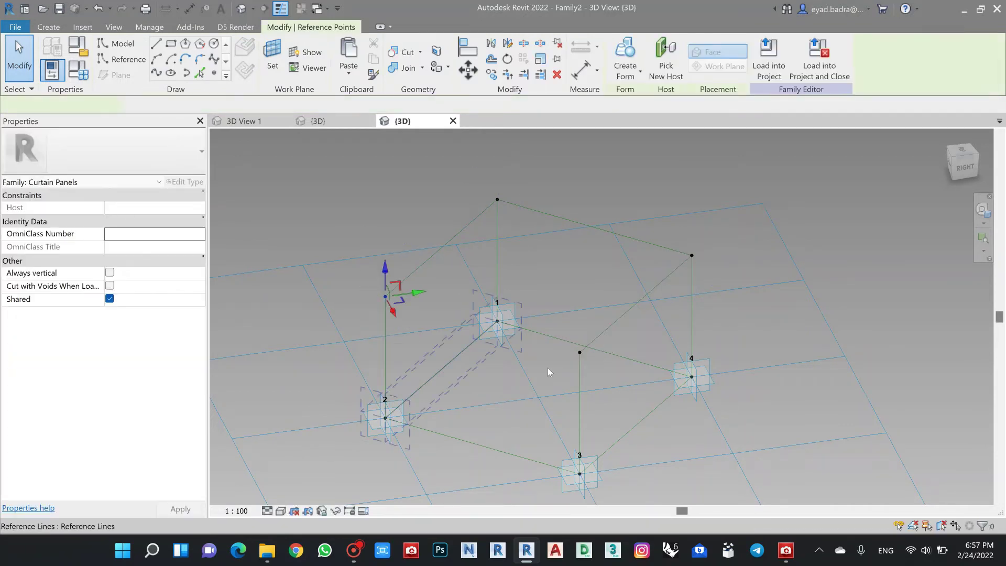
left_click(580, 352, "ctrl")
left_click(157, 74)
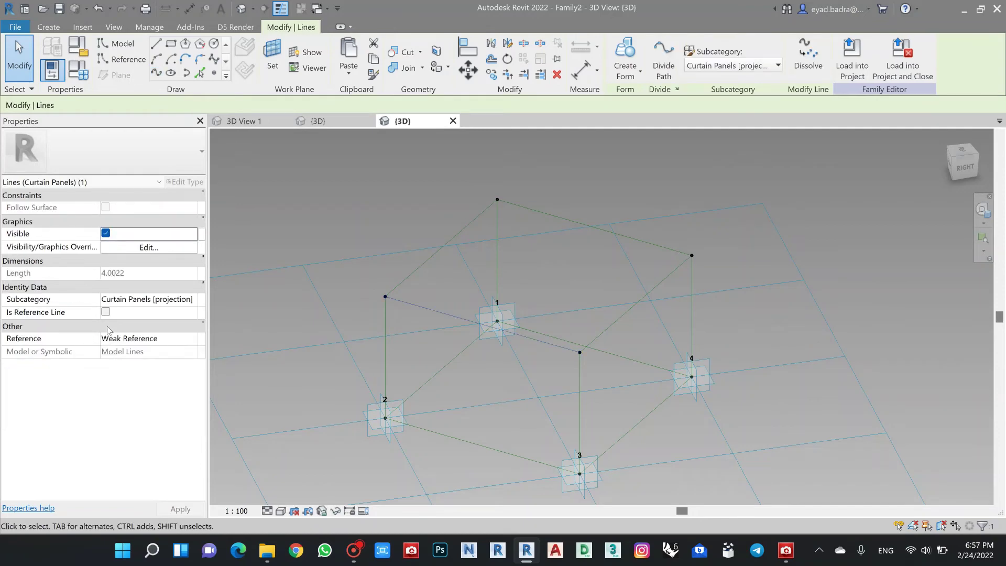
left_click(106, 312)
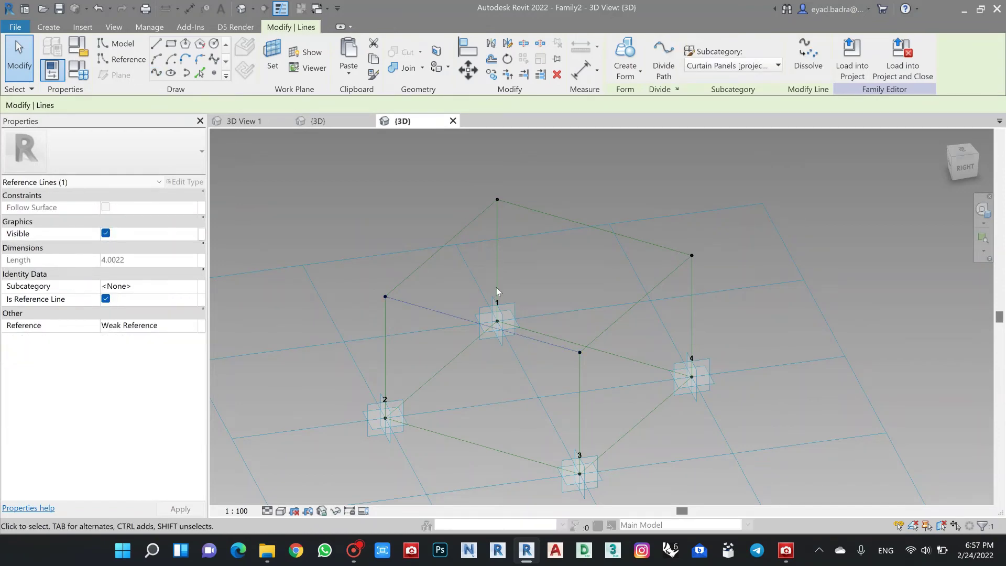
left_click(560, 260)
mouse_move(557, 257)
middle_mouse_down("shift")
mouse_move(523, 279)
mouse_move(469, 189)
mouse_move(544, 234)
mouse_move(552, 281)
mouse_move(542, 267)
middle_mouse_up("shift")
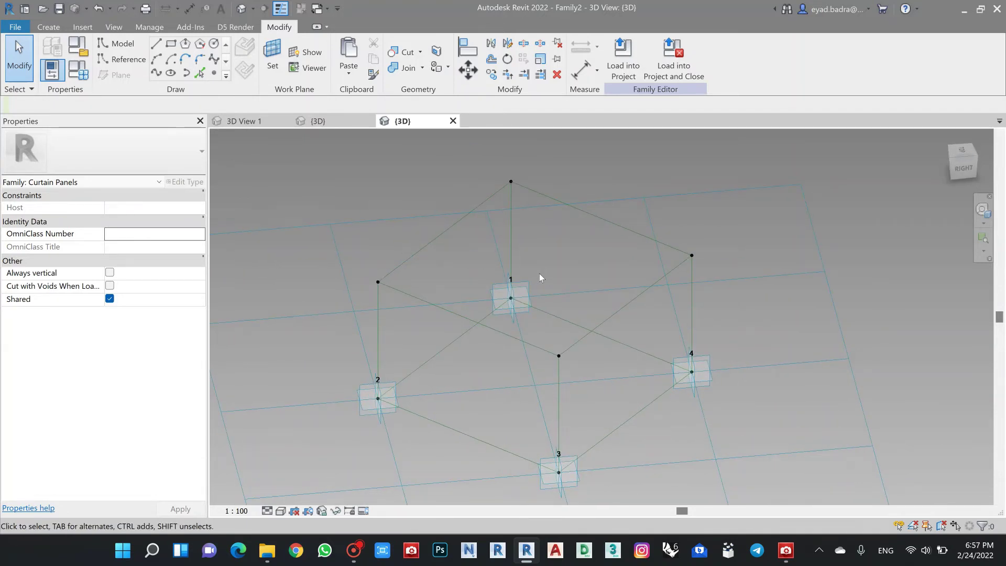
left_click(787, 550)
Zoom and pan around the tensile canopy in av_imagen.jpeg, then switch back to Revit
scroll(415, 279, "up", 4, "ctrl")
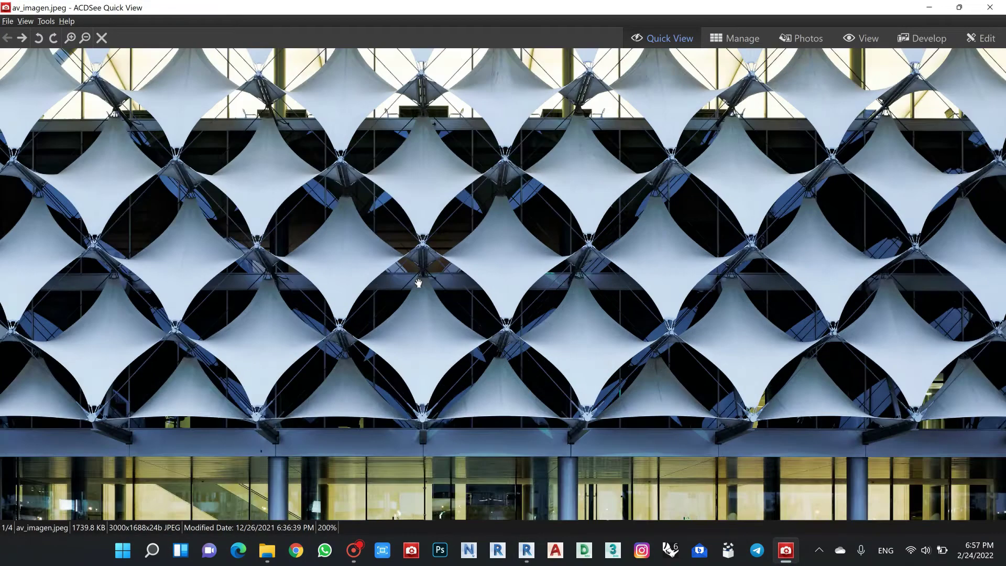
left_click_drag(386, 253, 228, 228)
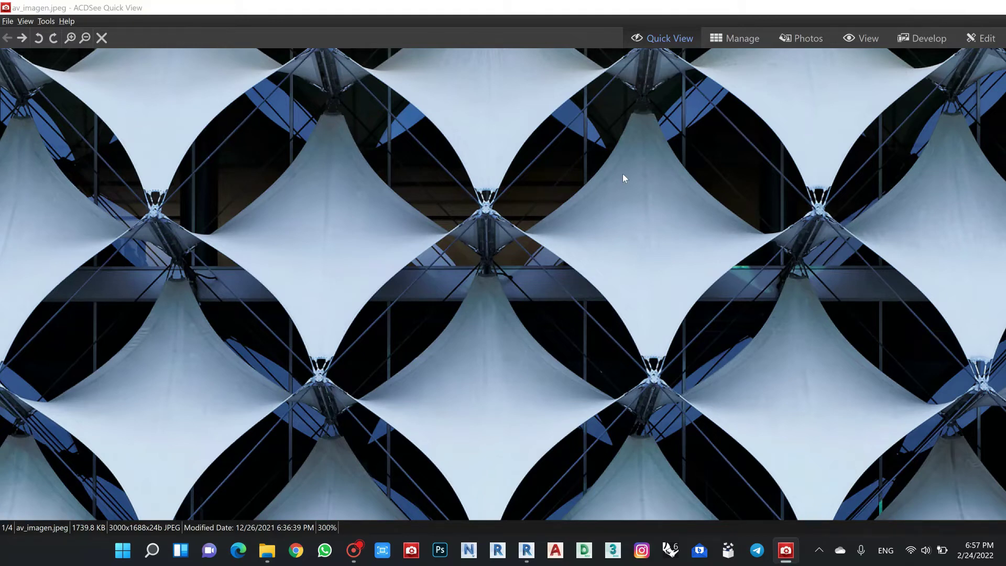
key("alt+Tab")
middle_click_drag(449, 326, 443, 225, "shift")
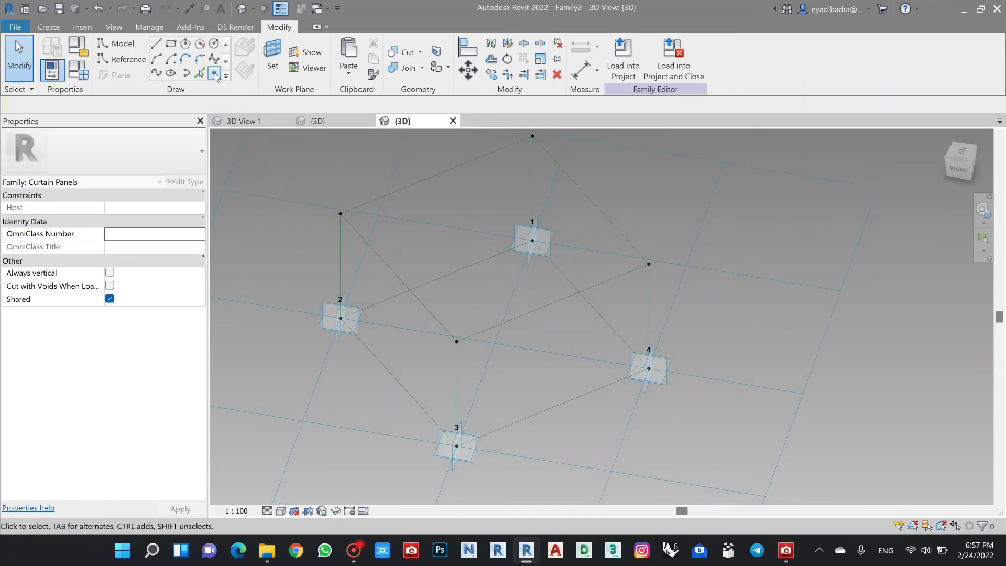
Place reference points at the midpoints of the upper-right and lower-left rhombus edges
left_click(215, 74)
left_click(407, 289)
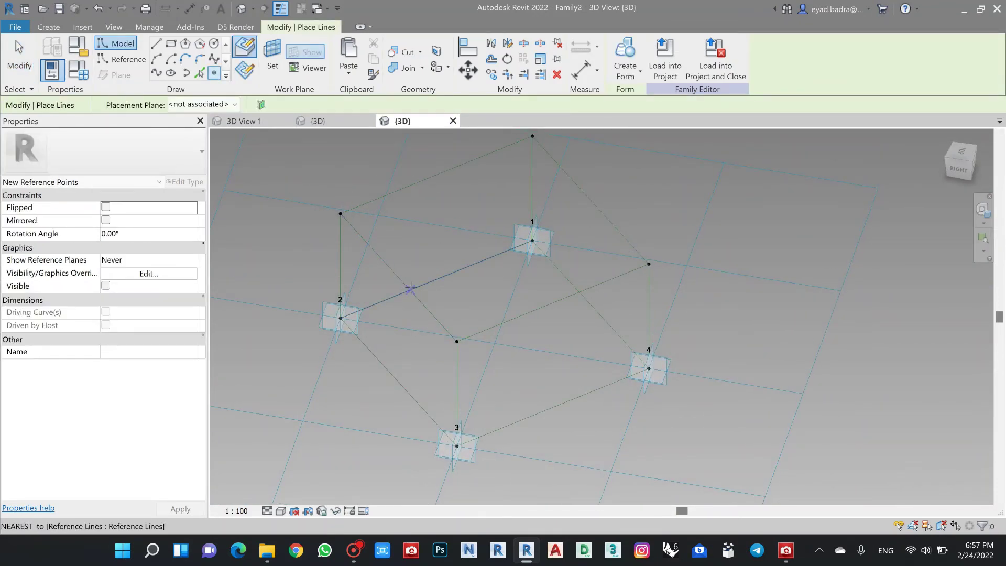
middle_click_drag(407, 290, 404, 234, "shift")
left_click(417, 328)
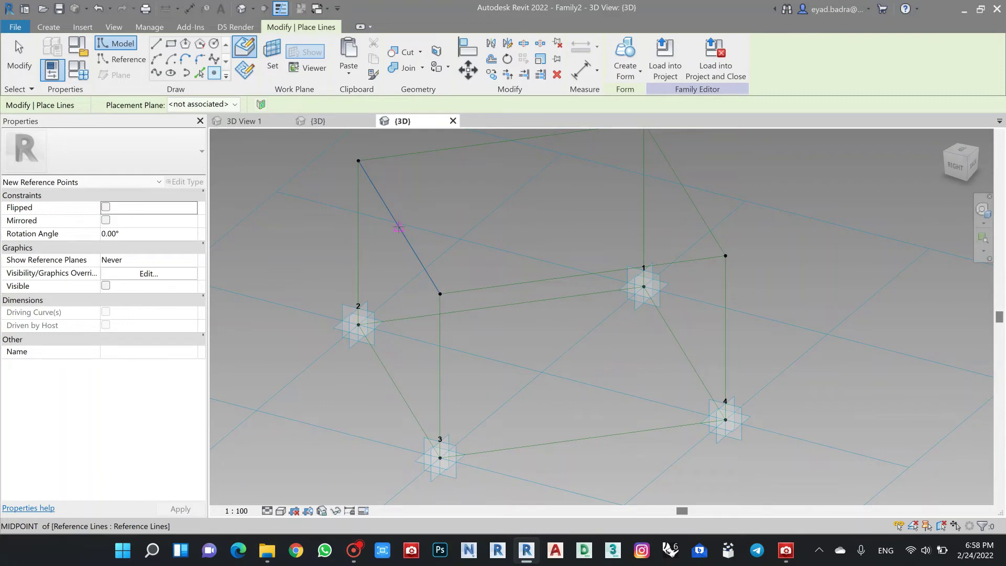
left_click(398, 229)
middle_click_drag(540, 223, 499, 265)
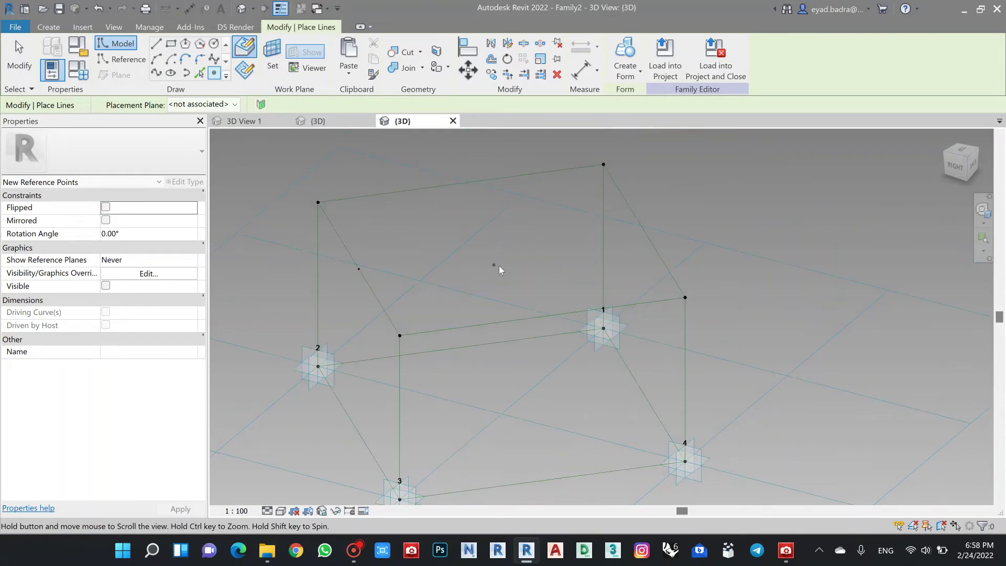
left_click(645, 231)
key("Escape")
key("Escape")
middle_click_drag(492, 267, 398, 367, "shift")
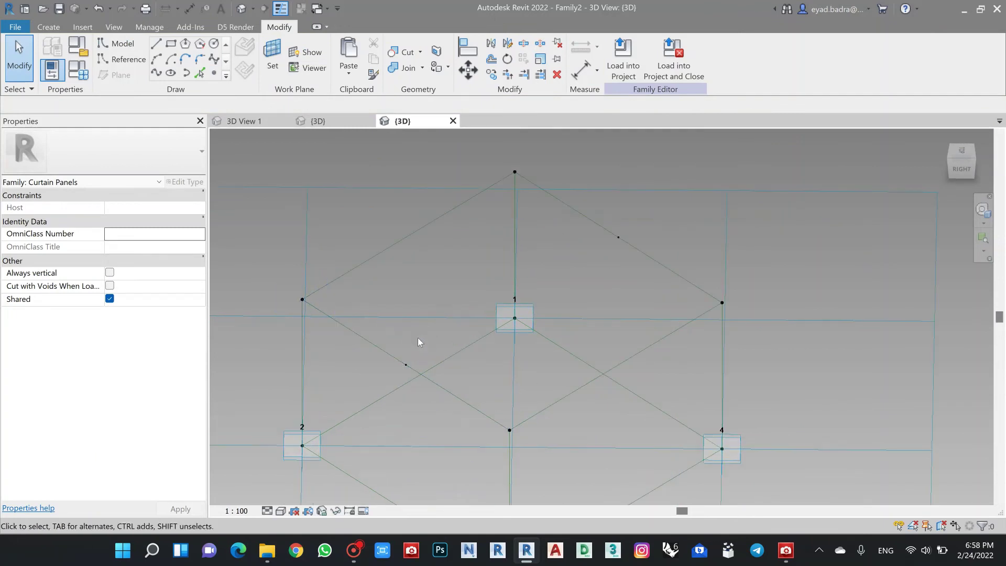
left_click(215, 74)
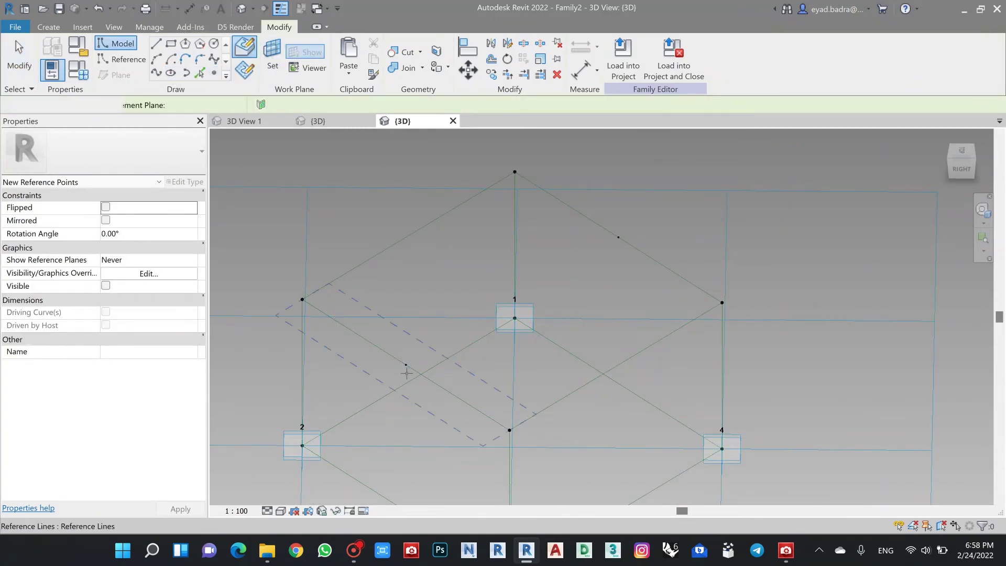
Place a point on the lower-left edge midpoint, accepting the duplicate-points warning
scroll(406, 373, "up", 1)
key("Escape")
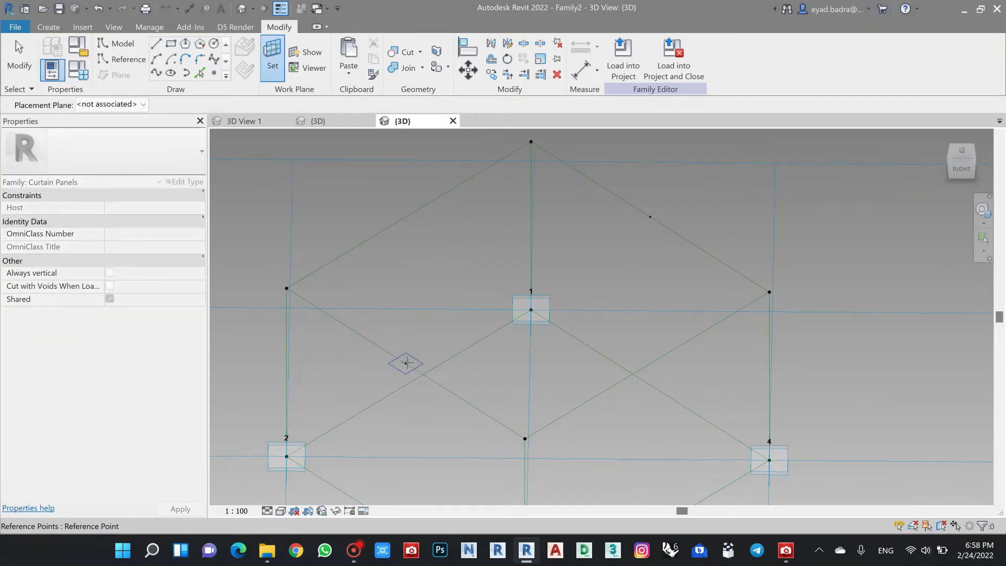
key("Return")
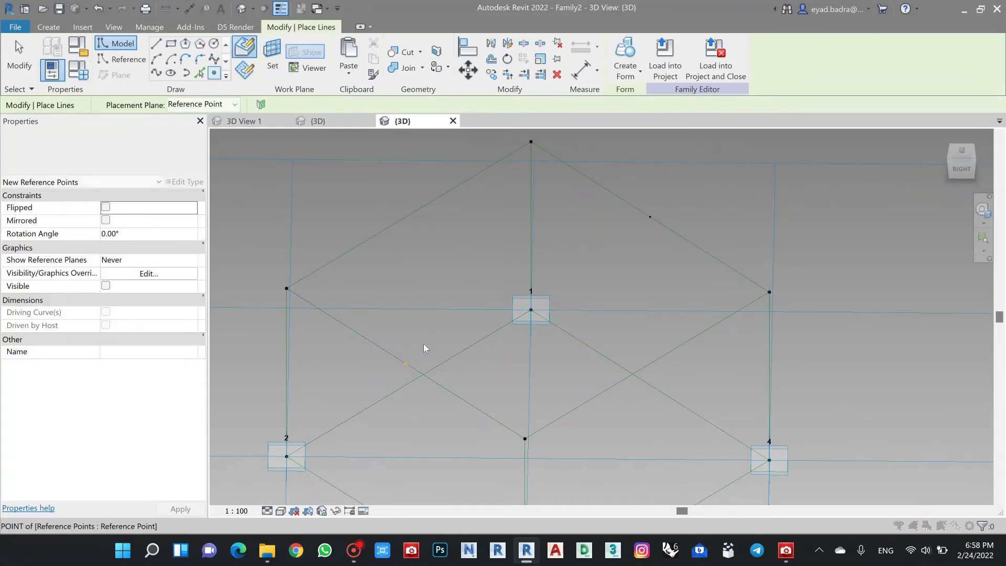
left_click(417, 341)
key("Return")
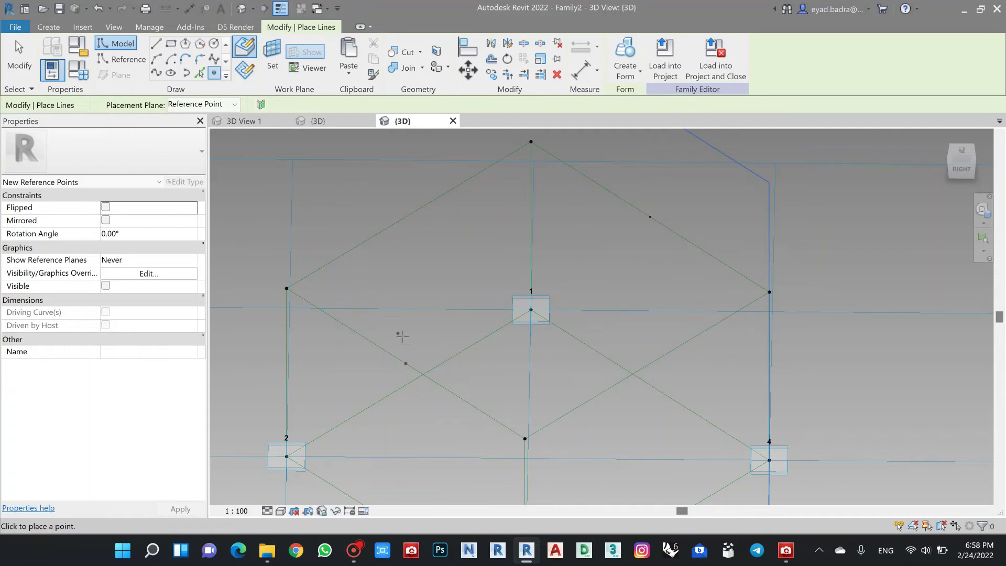
key("Escape")
key("Escape")
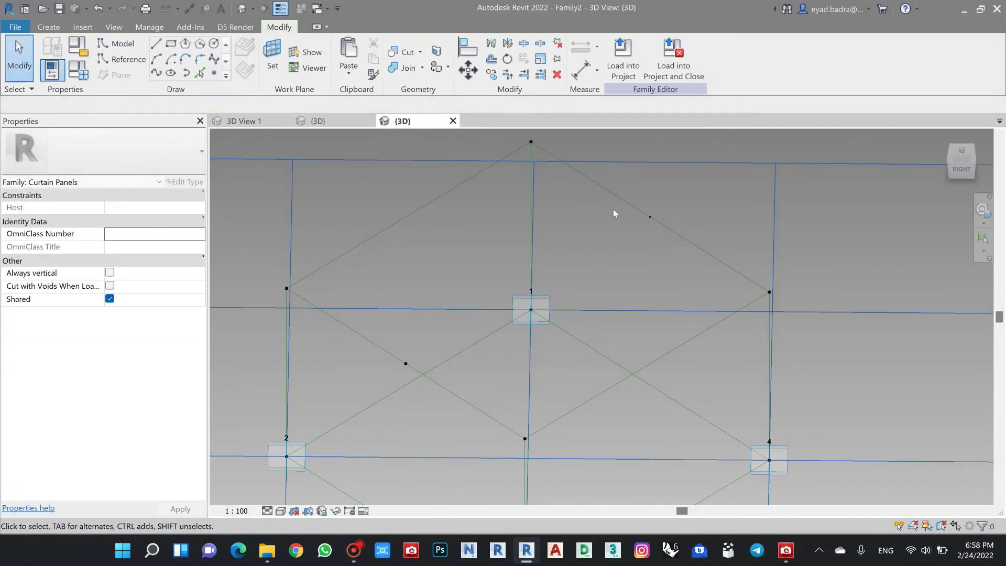
Place a point on the midpoint reference point's work plane, dismissing the duplicate warning
left_click(213, 73)
left_click(273, 59)
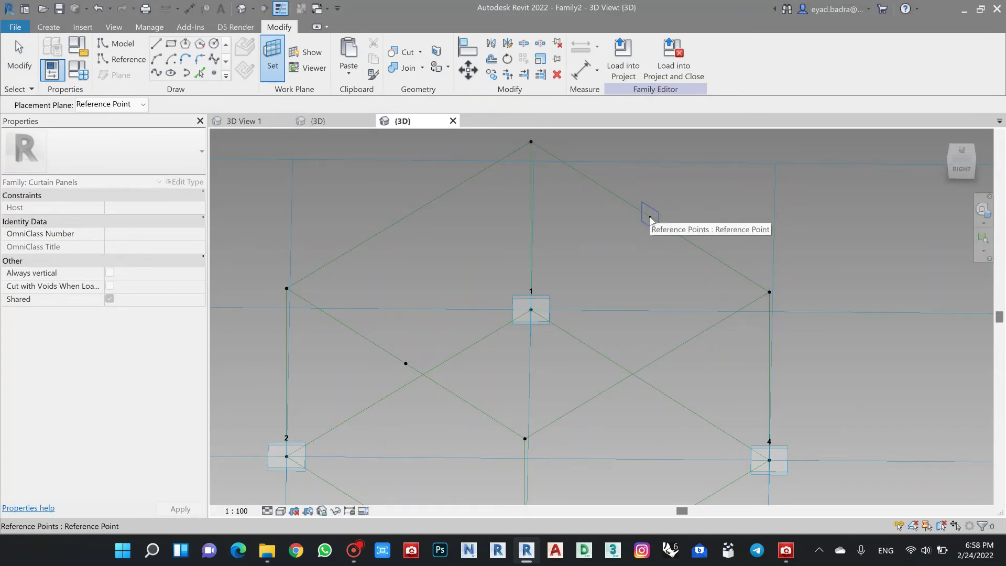
left_click(650, 216)
left_click(650, 216)
left_click(552, 317)
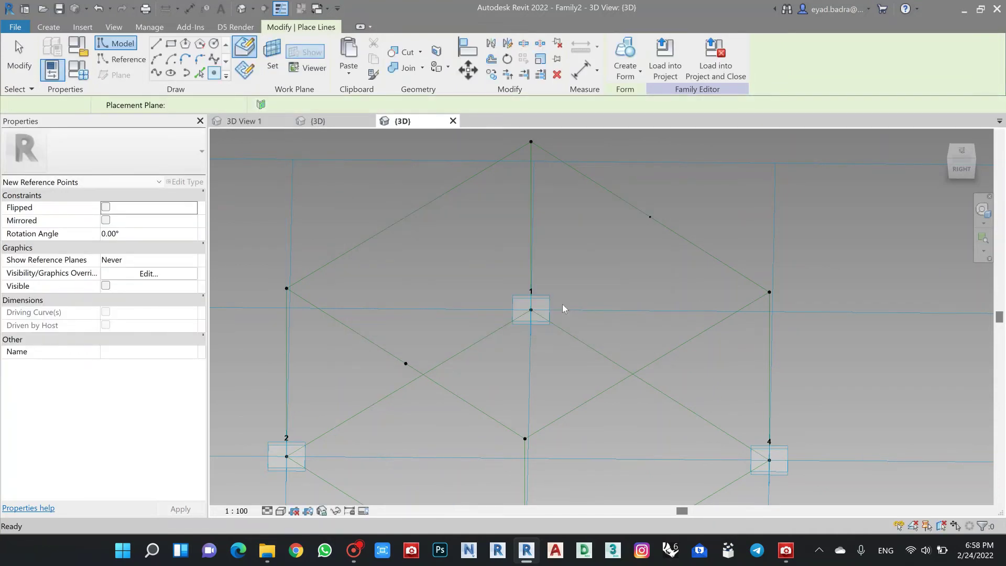
key("Escape")
key("Escape")
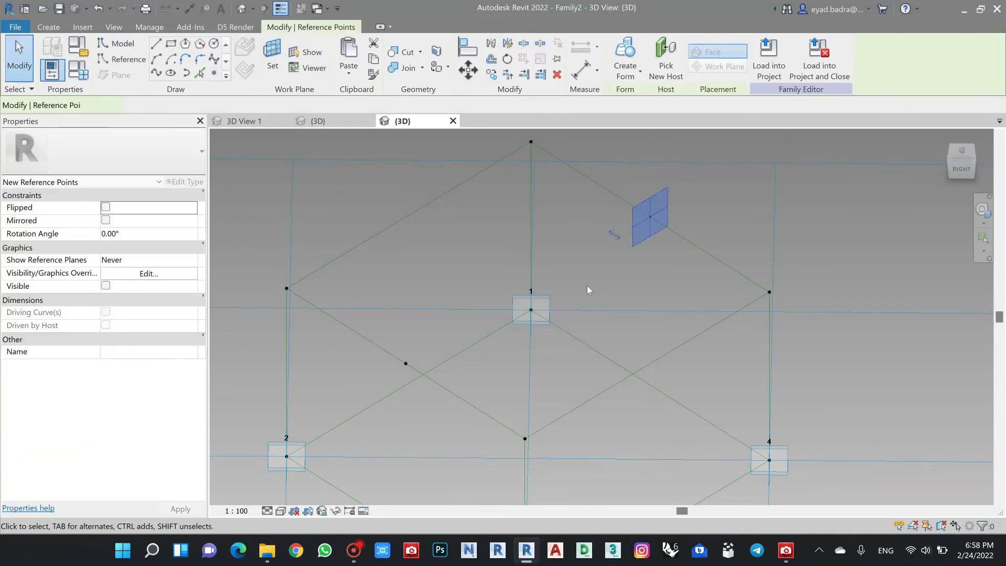
key("Escape")
Re-place the point at the lower-left midpoint, dismissing the duplicate-points warning again
left_click(650, 218)
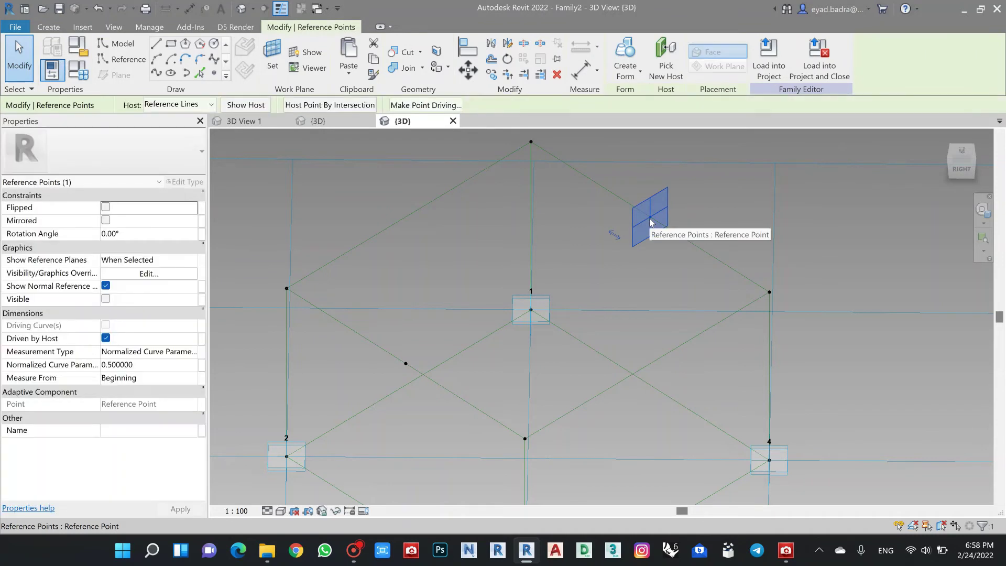
key("Return")
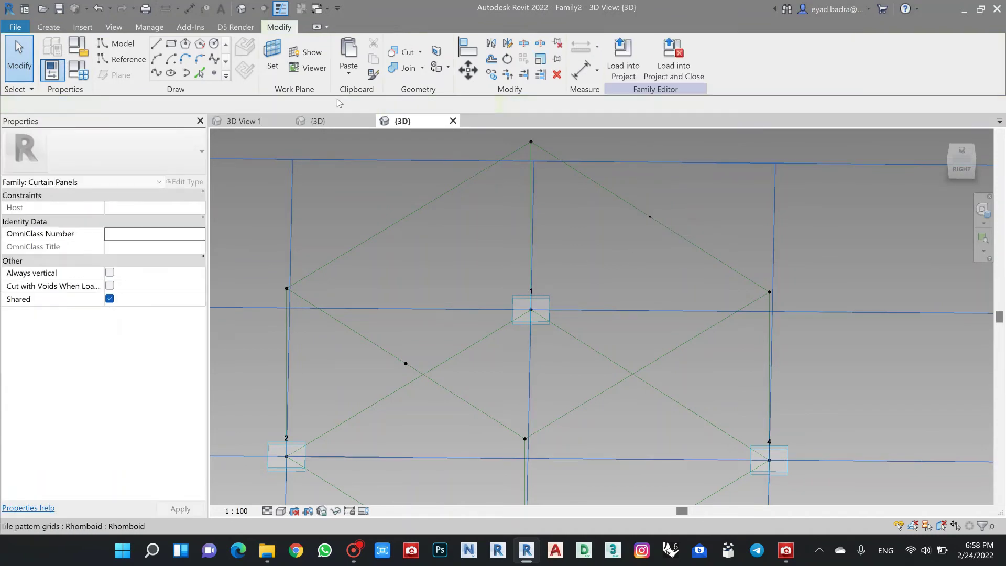
key("Escape")
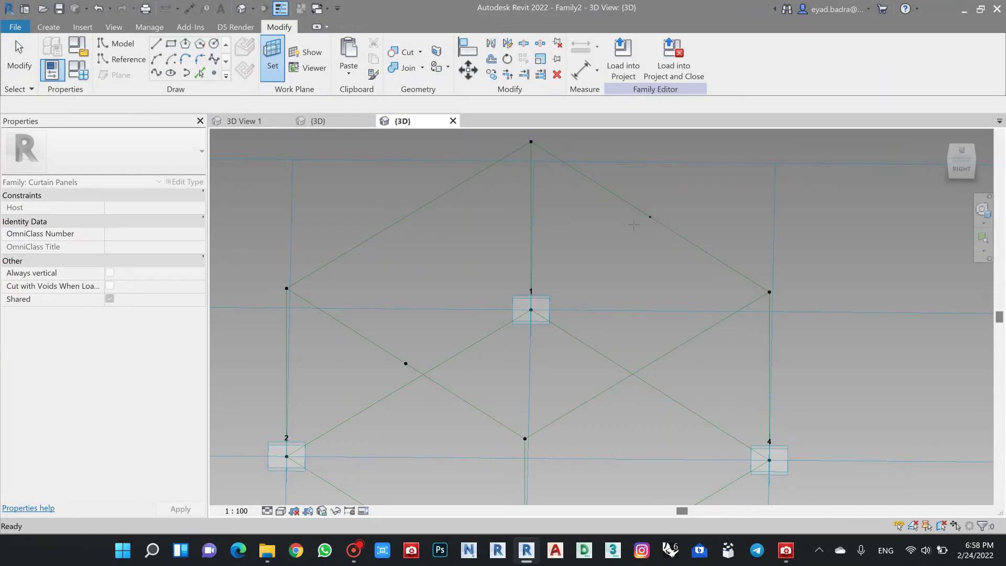
key("Return")
left_click(640, 241)
left_click(553, 316)
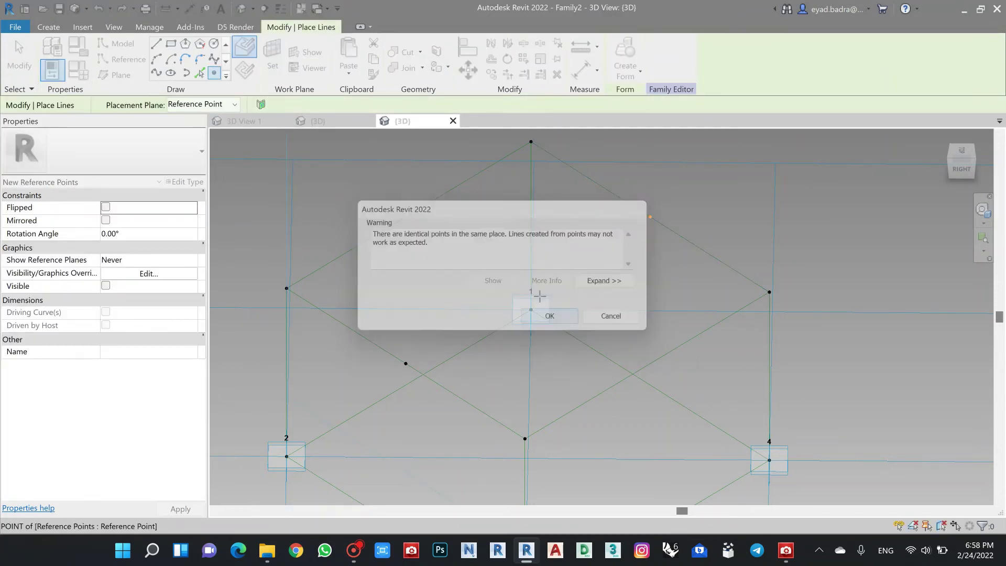
middle_click_drag(562, 300, 550, 302)
key("Escape")
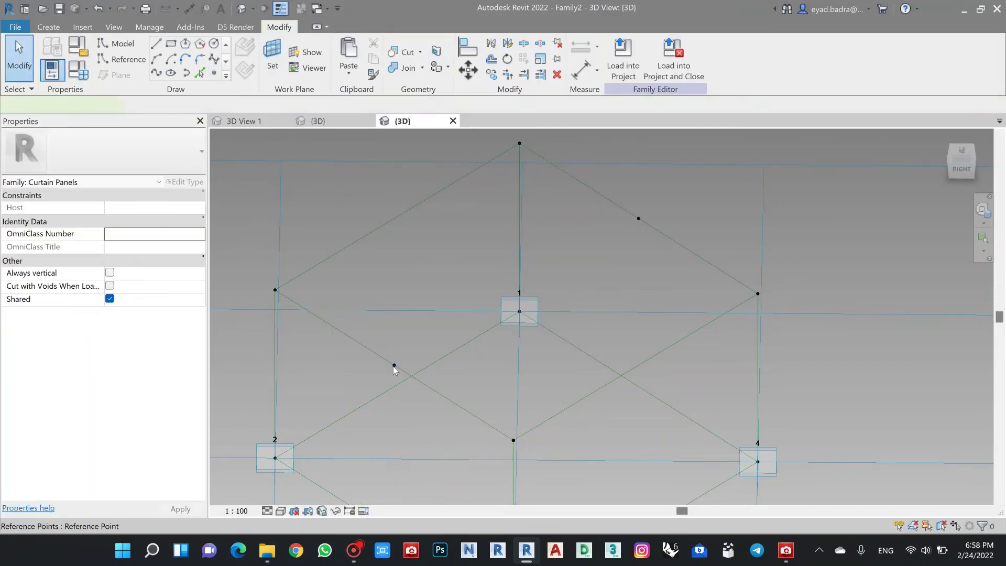
Lift the new hosted point with an Offset of 0.4
left_click(394, 365)
left_click(140, 352)
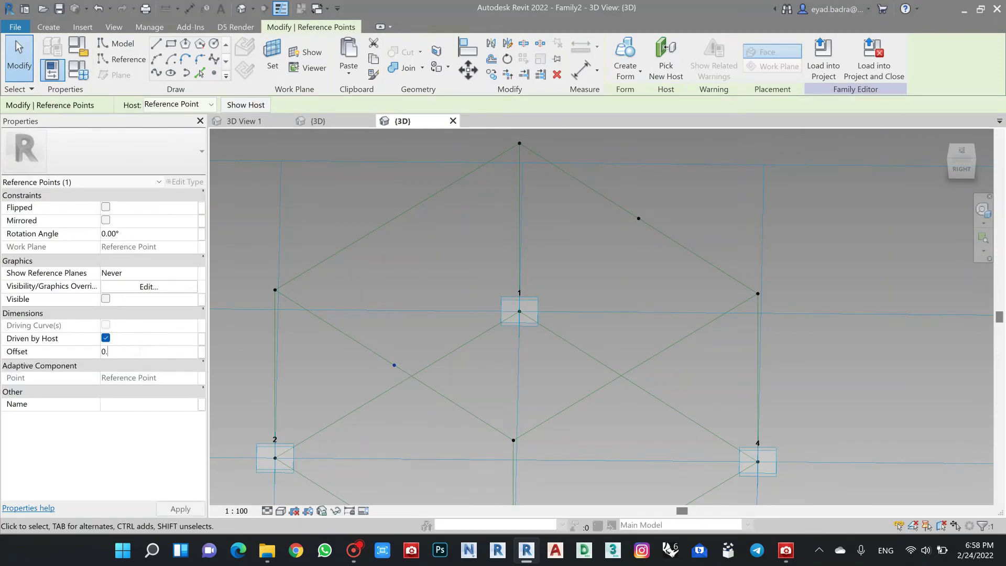
type("0.4")
left_click(195, 508)
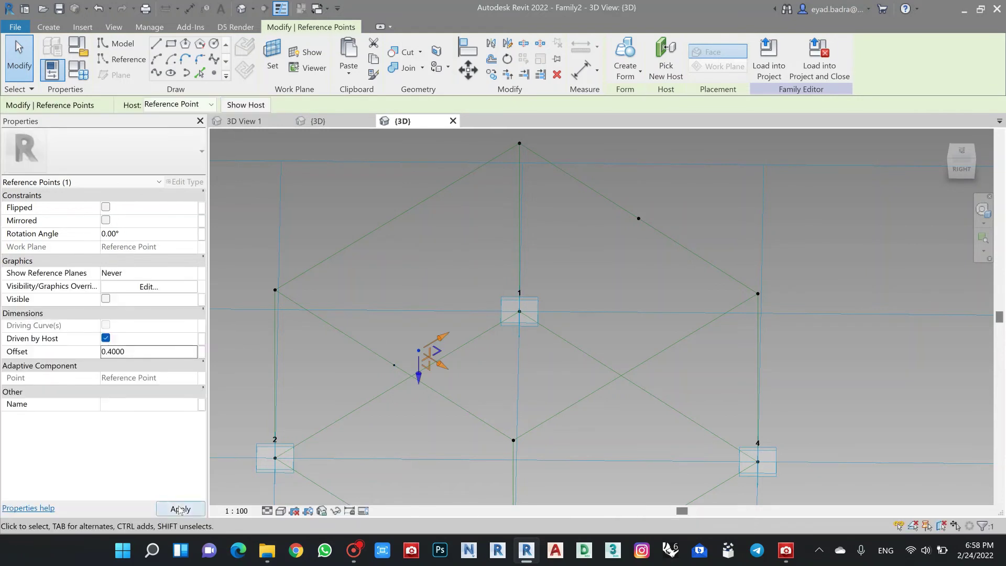
key("Escape")
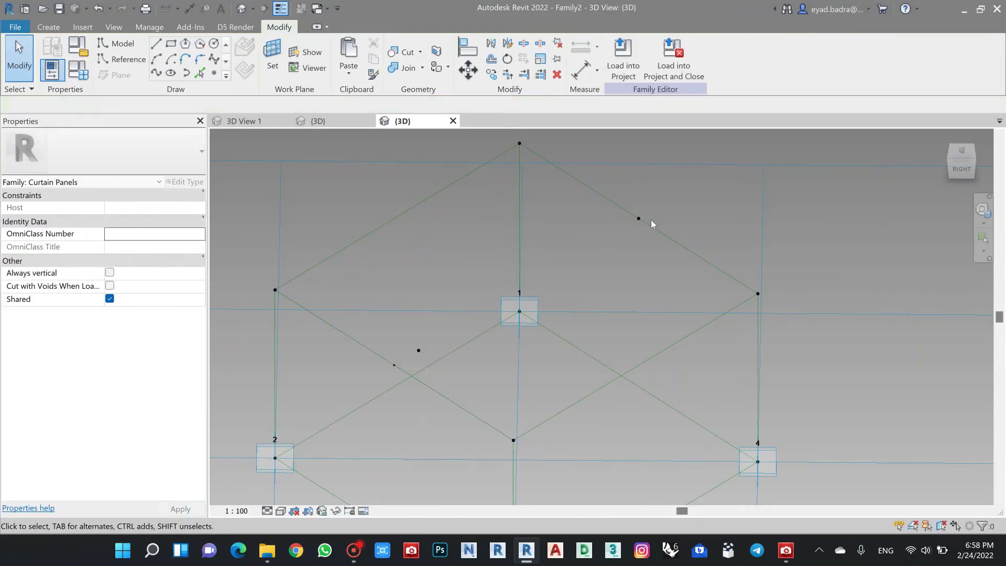
middle_click_drag(640, 220, 621, 338, "shift")
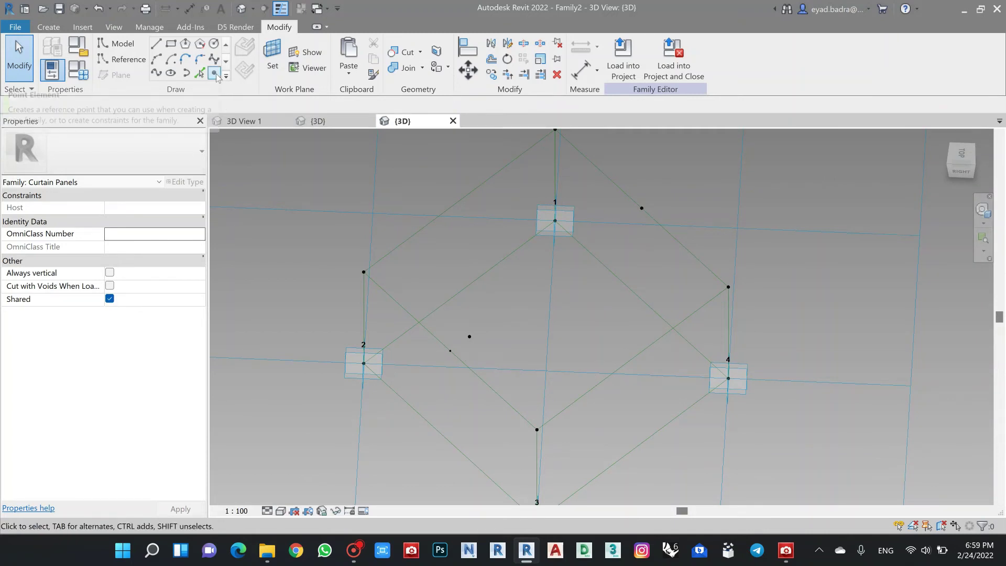
Rehost the upper-right edge's midpoint onto the lower-right reference line
left_click(641, 209)
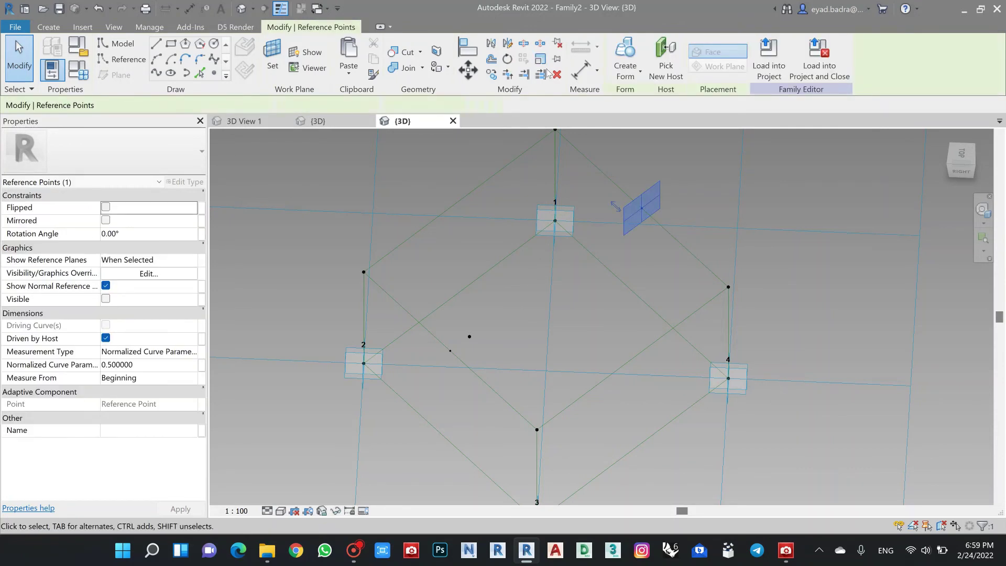
left_click(666, 60)
left_click(637, 356)
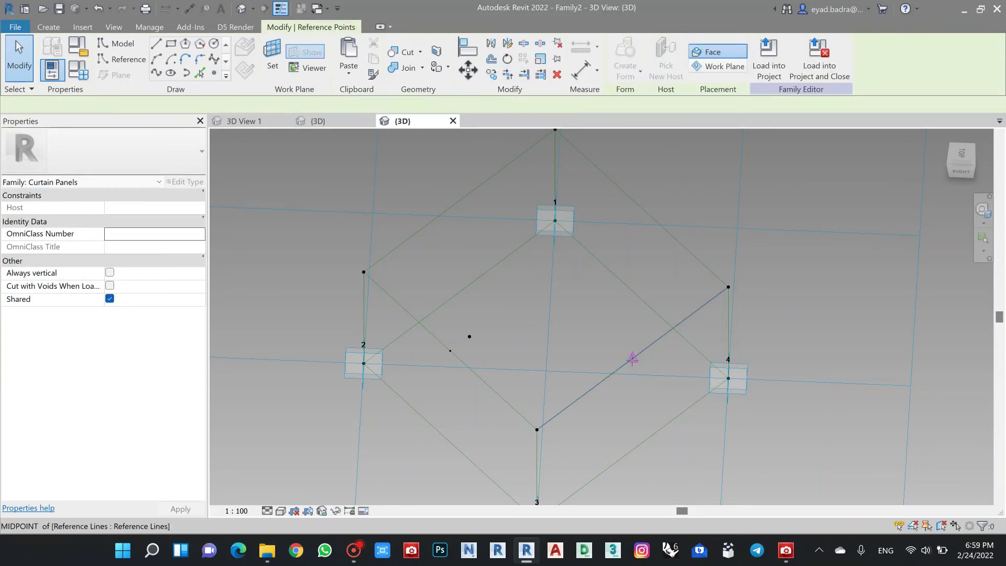
middle_click_drag(620, 333, 607, 326)
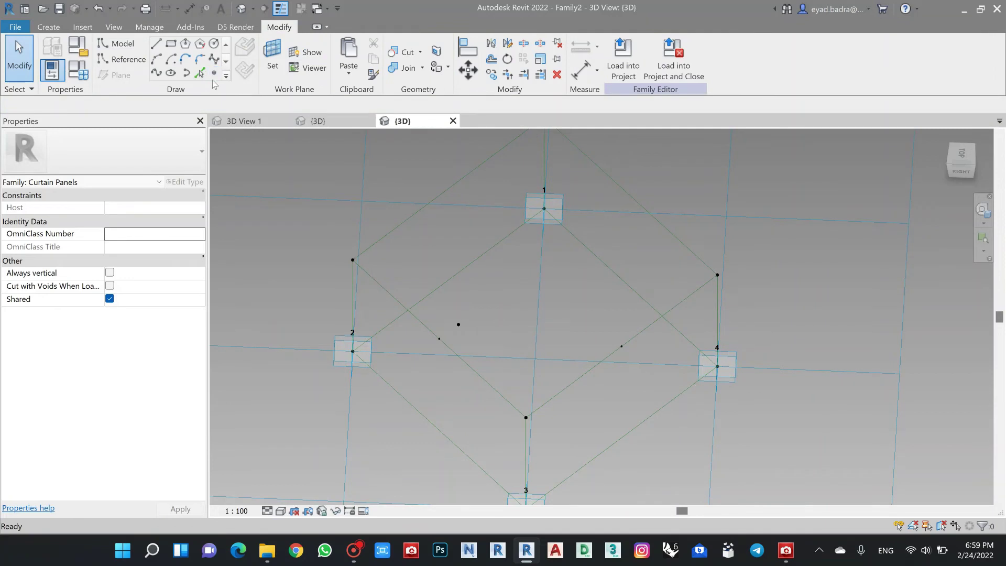
Set the rehosted point as work plane and place a new point at the lower-right midpoint
left_click(272, 58)
left_click(624, 344)
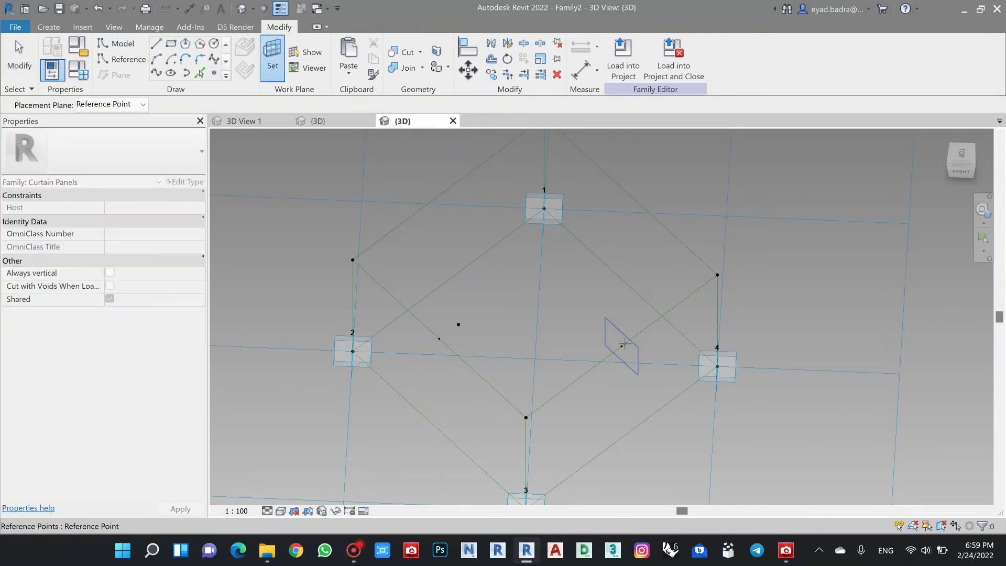
left_click(622, 346)
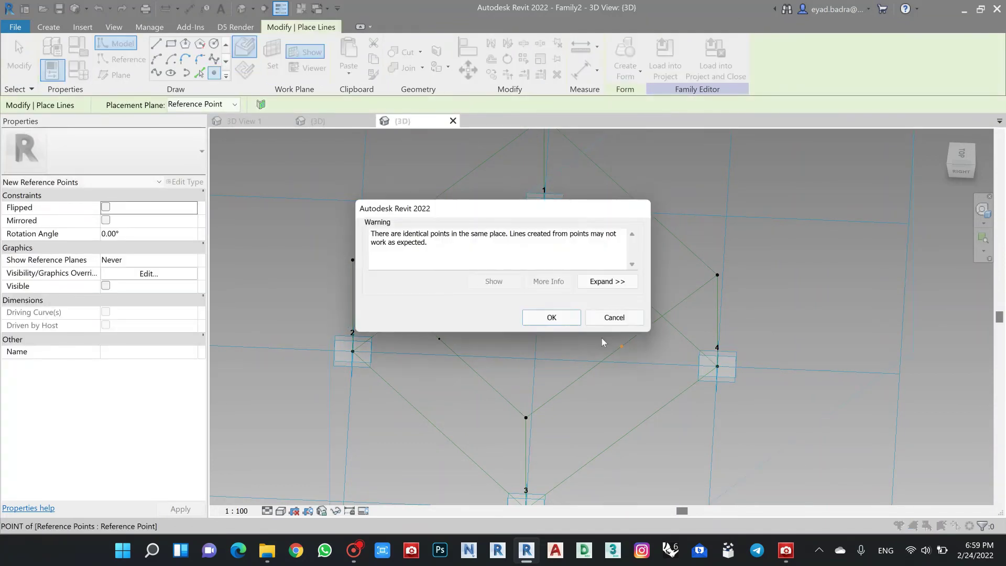
left_click(554, 317)
middle_click_drag(607, 335, 617, 337)
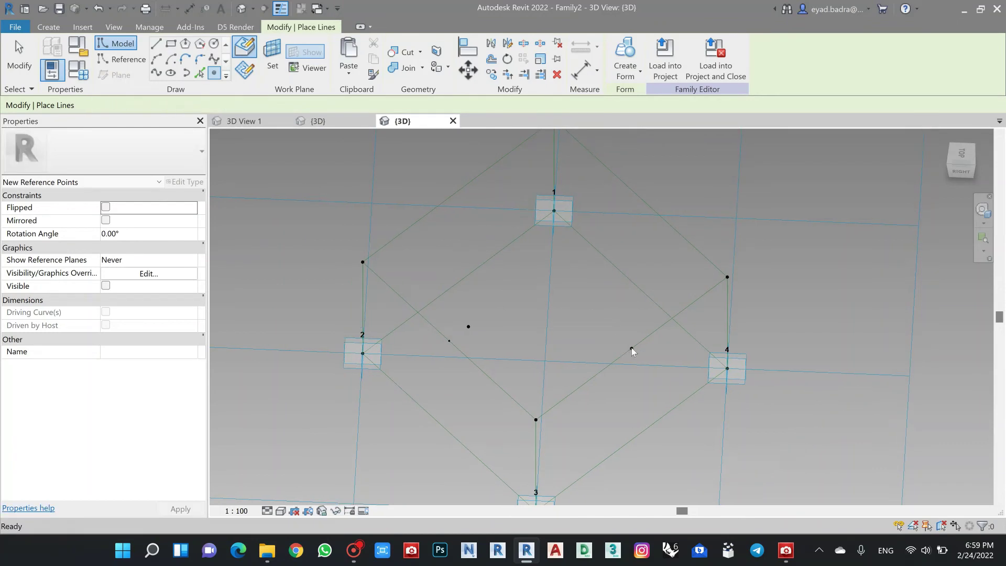
key("Escape")
key("Escape")
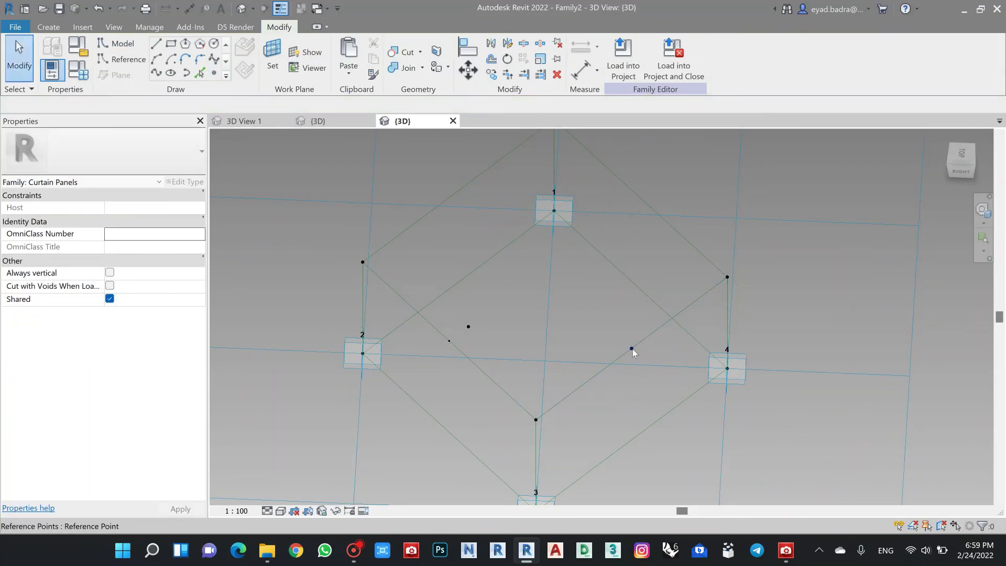
Give the new lower-right hosted point an Offset of -0.4
left_click(632, 348)
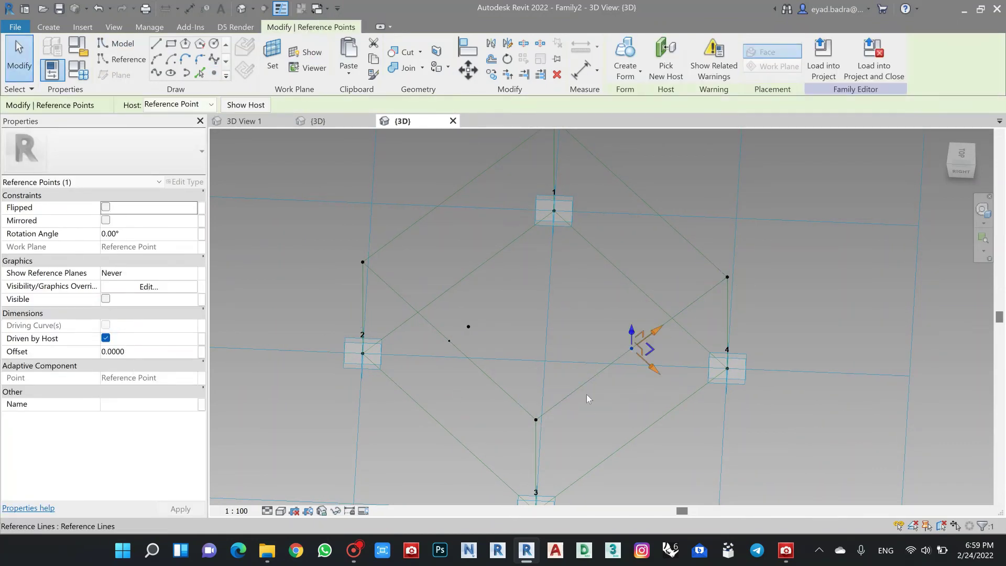
left_click(155, 354)
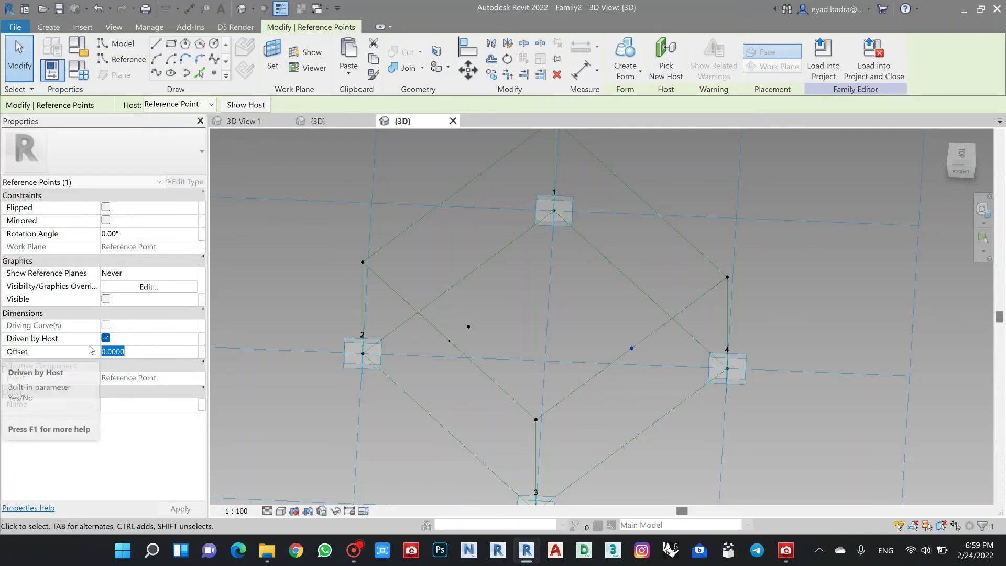
type("-0.4")
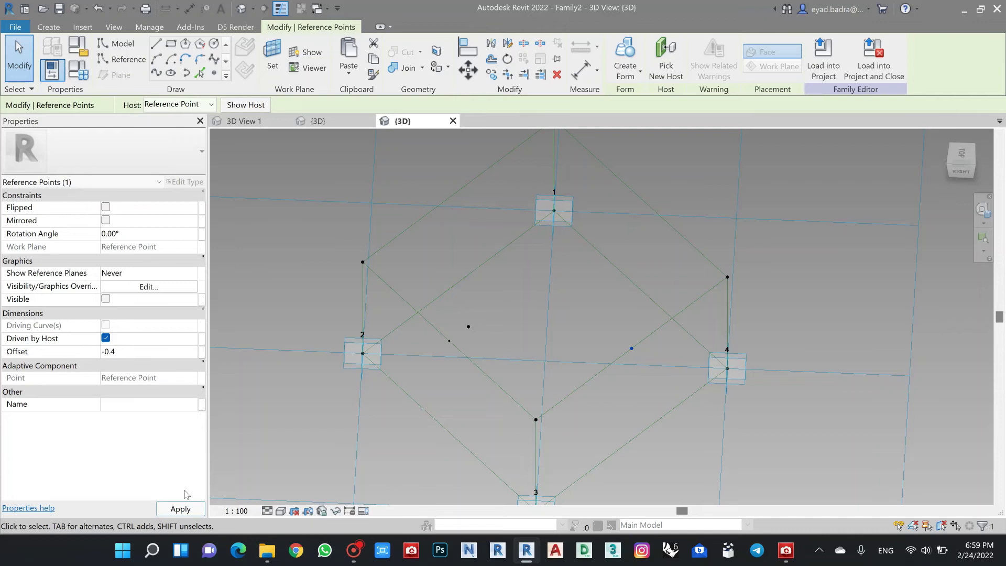
left_click(181, 509)
left_click(602, 343)
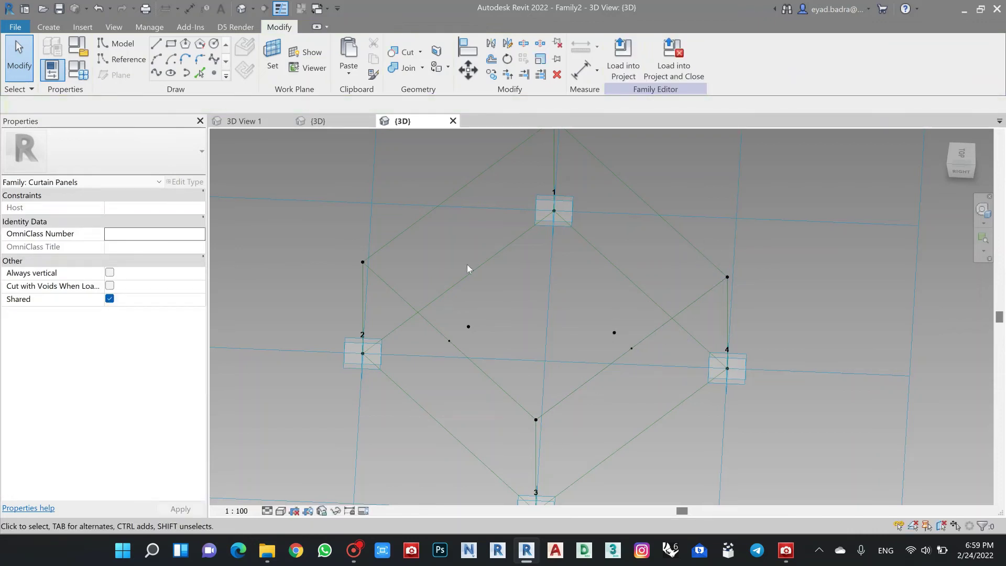
Draw a reference spline through the left corner, inner left point and bottom point
left_click(363, 261)
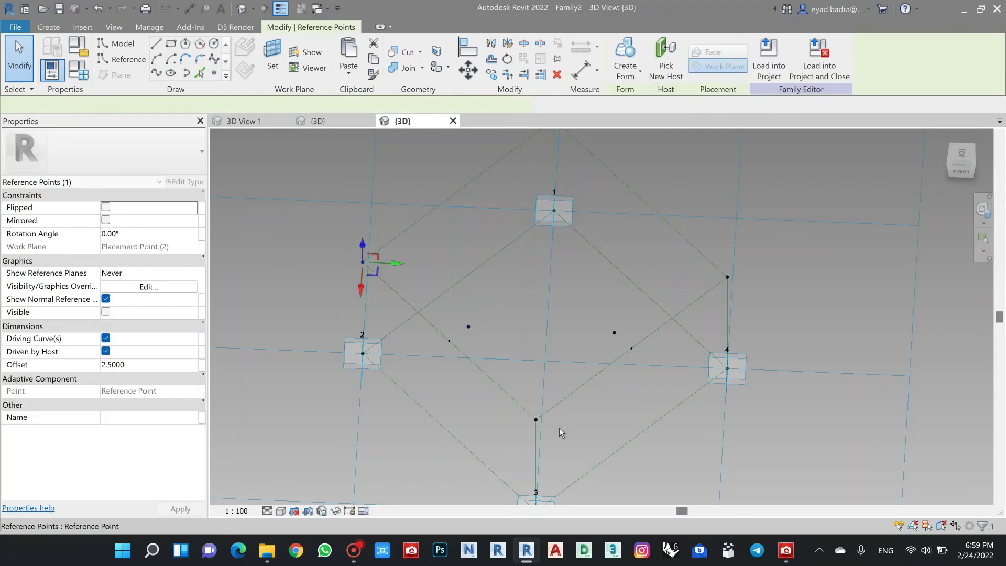
left_click(536, 419, "ctrl")
left_click(469, 326, "ctrl")
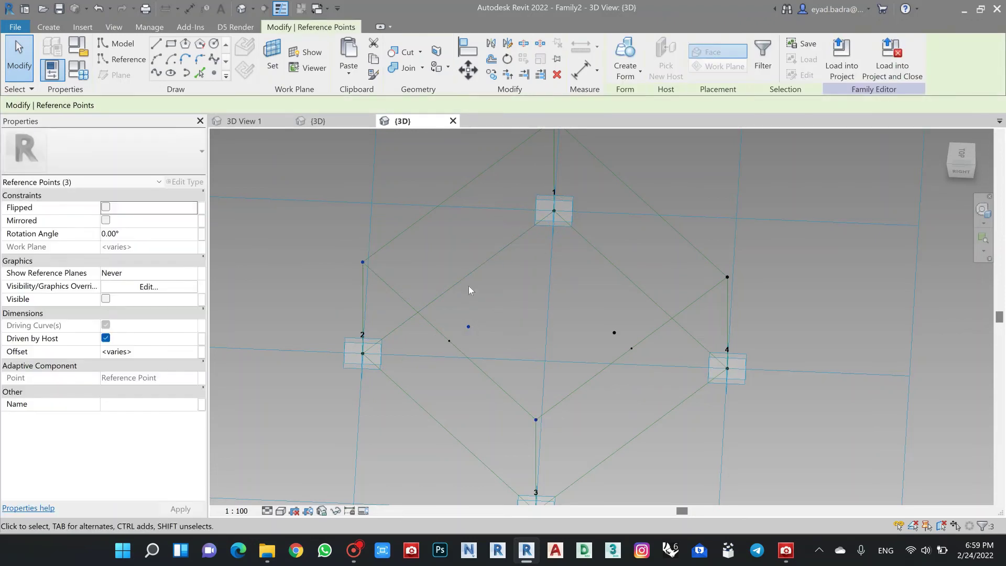
left_click(156, 73)
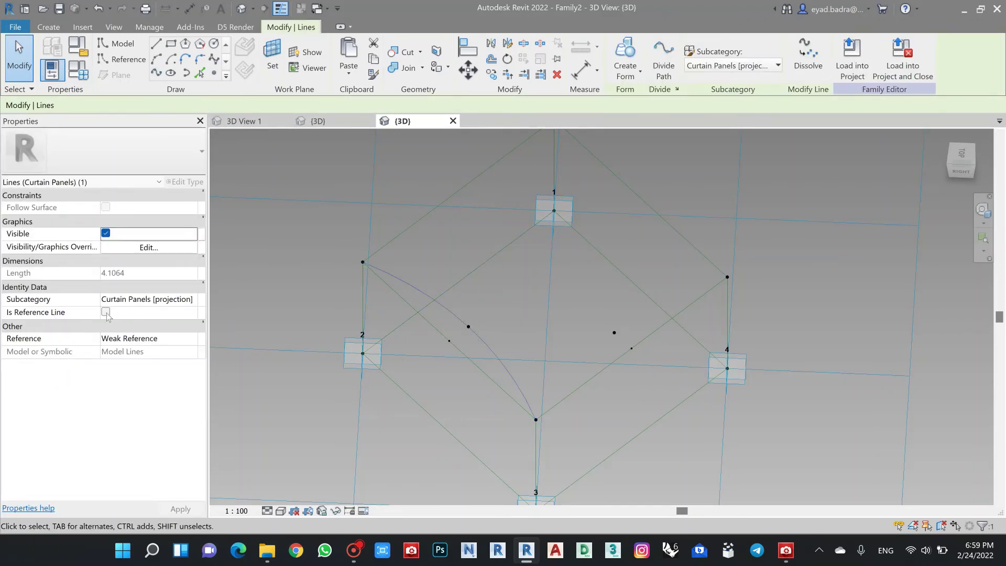
left_click(105, 312)
left_click(619, 328)
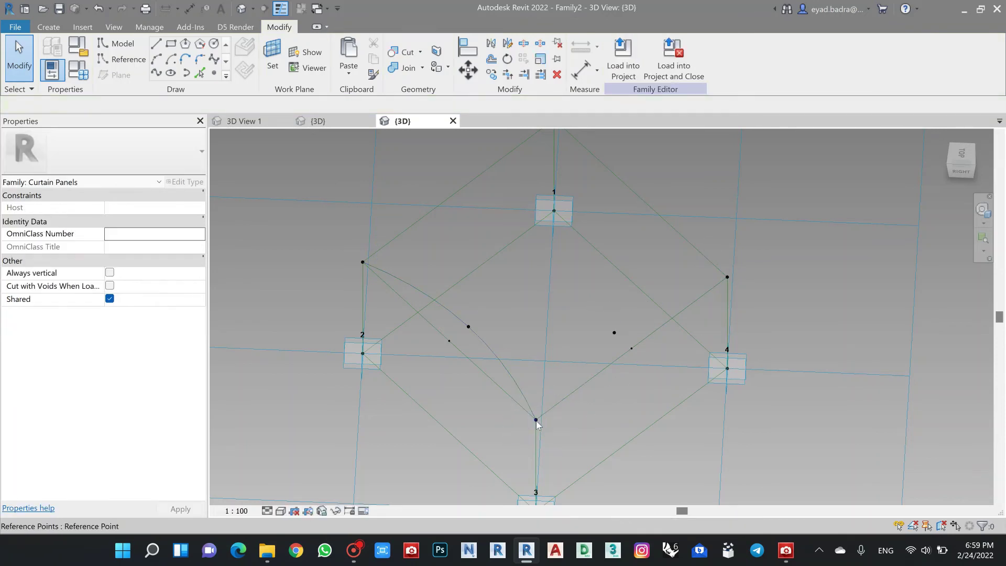
Draw a reference spline through the bottom, centre and right corner points
left_click(536, 420)
left_click(614, 332, "ctrl")
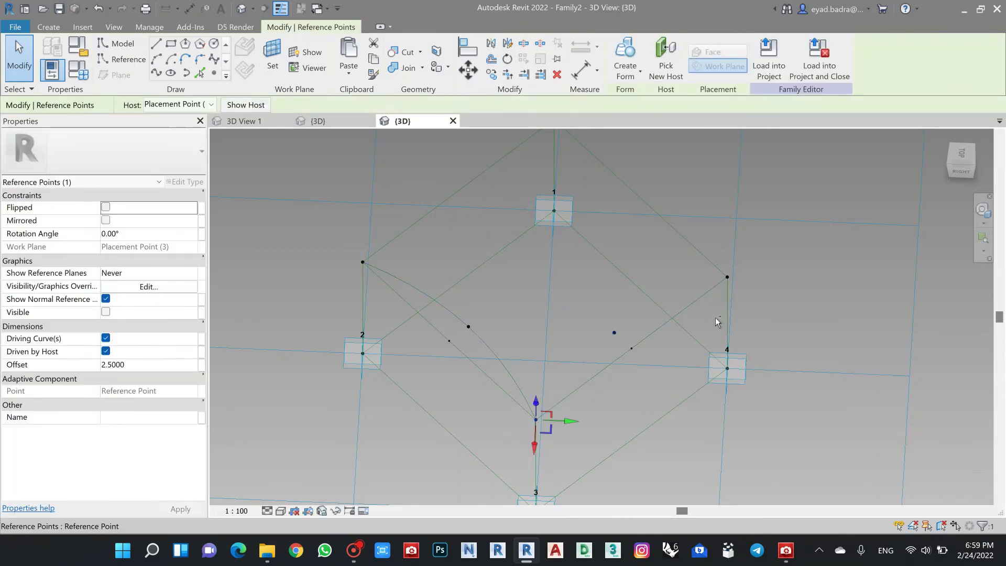
left_click(728, 277, "ctrl")
left_click(155, 73)
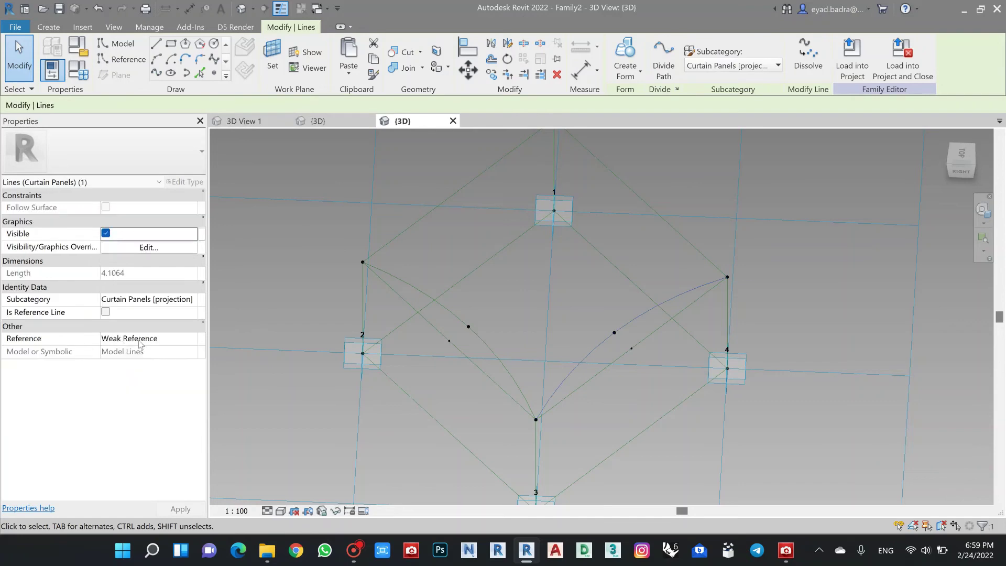
left_click(106, 313)
left_click(508, 306)
Orbit the model and compare it with the tensile-fabric reference photo
middle_click_drag(508, 306, 519, 367, "shift")
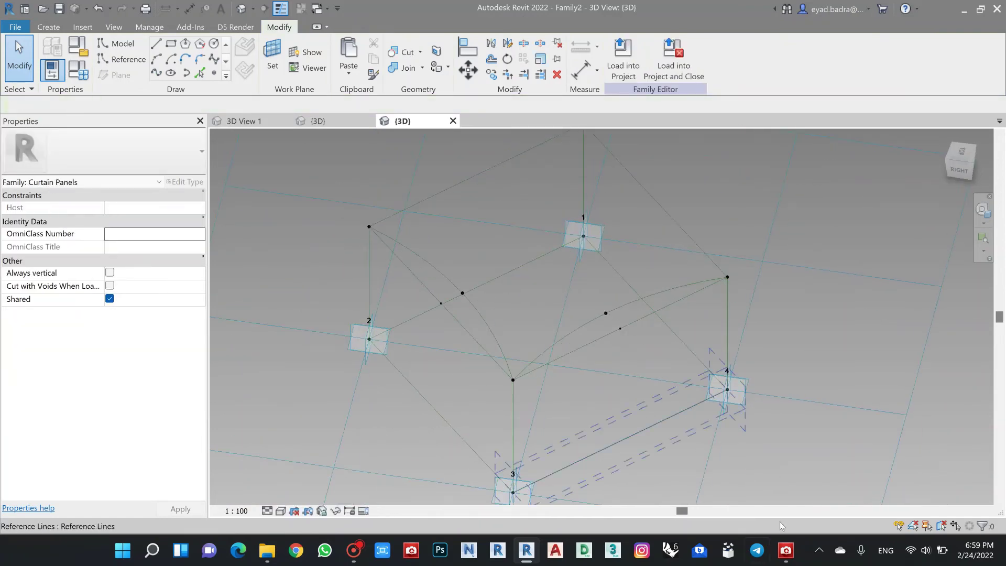
left_click(790, 553)
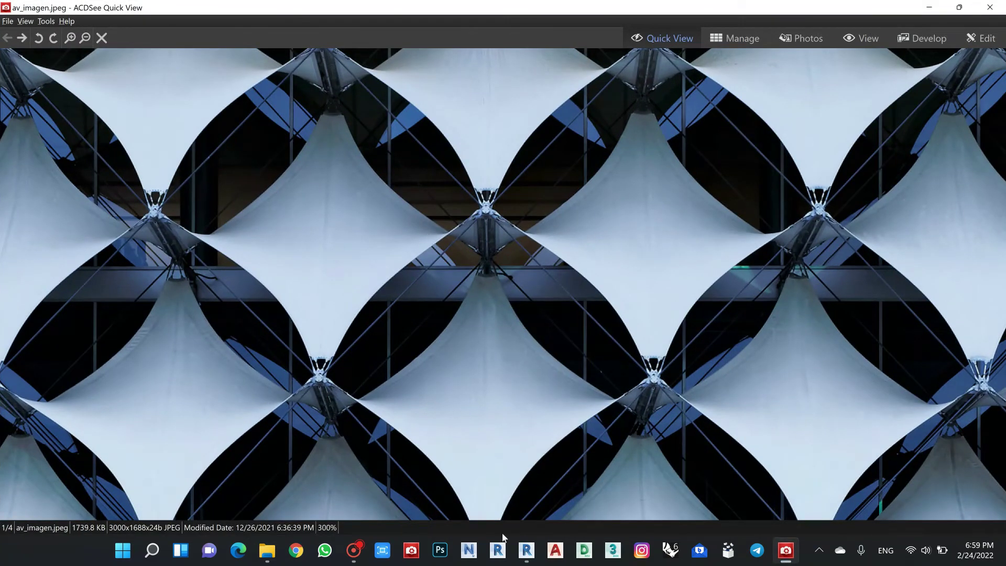
left_click(526, 550)
Place reference points at the midpoints of edges 2–1 and 1–4
middle_click_drag(548, 288, 325, 151, "shift")
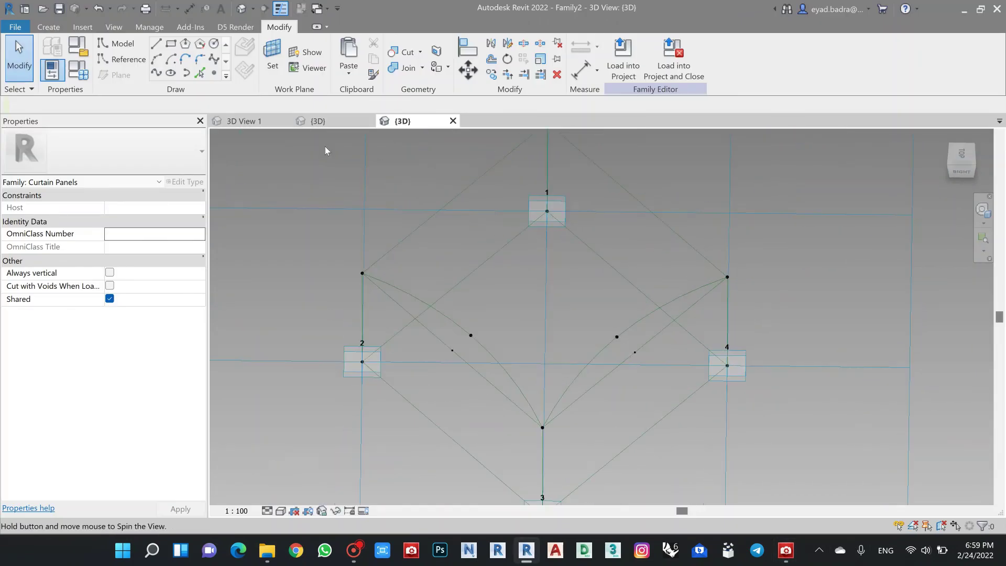
left_click(215, 72)
mouse_move(440, 179)
middle_mouse_down("shift")
mouse_move(470, 279)
mouse_move(474, 249)
middle_mouse_up("shift")
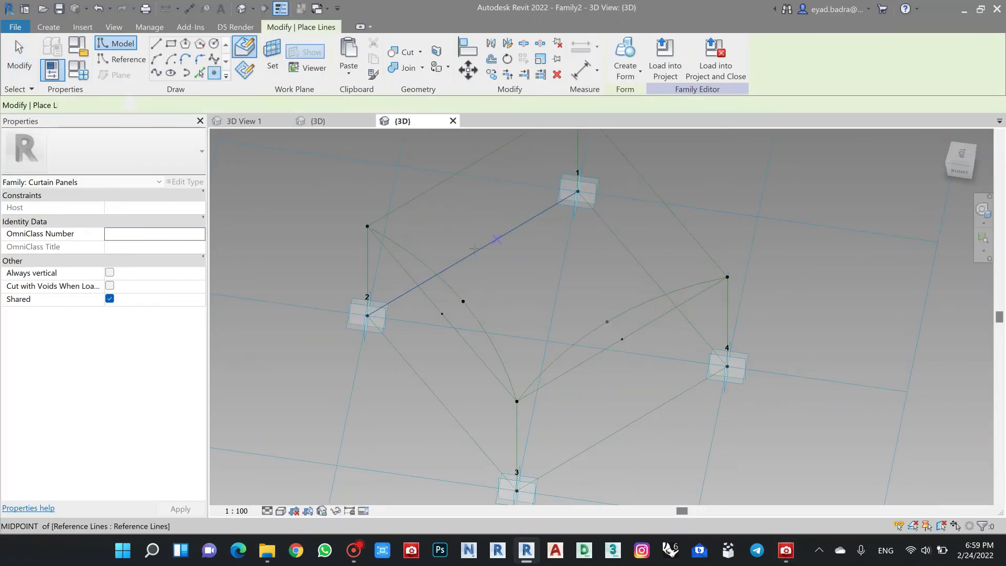
left_click(473, 254)
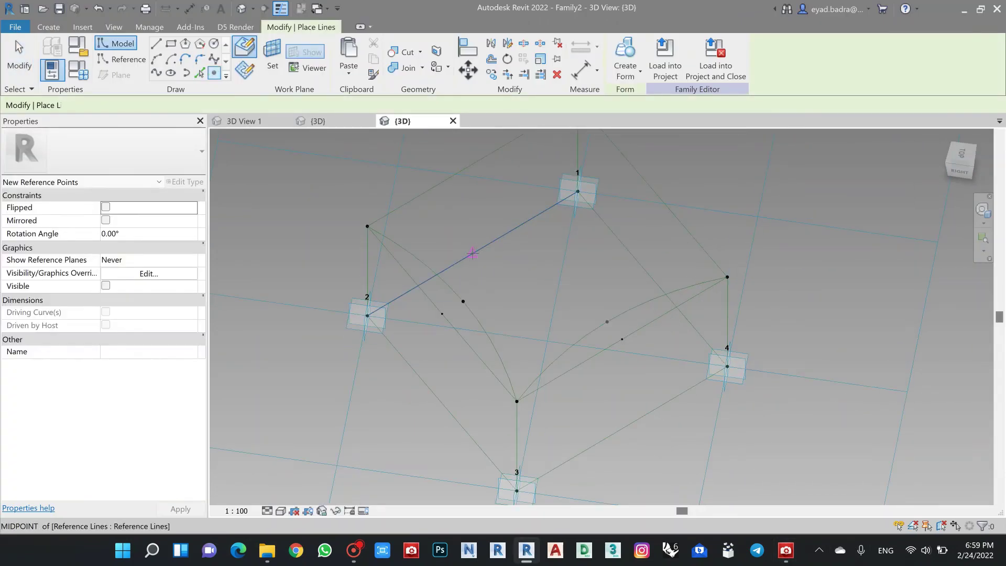
left_click(653, 280)
middle_click_drag(596, 270, 598, 281)
key("Escape")
key("Escape")
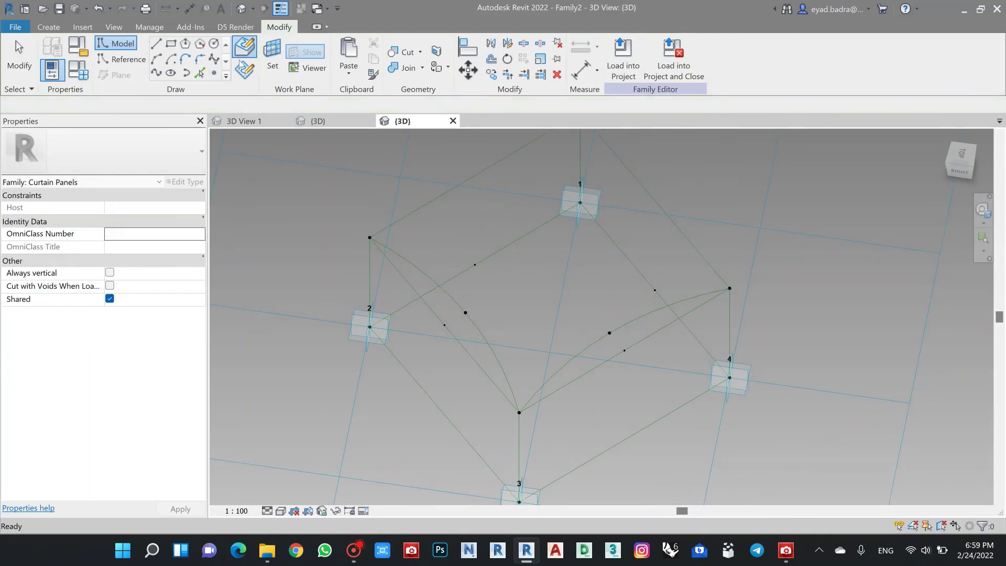
Add hosted points on the work planes of both edge midpoints, dismissing the duplicate warnings
left_click(214, 72)
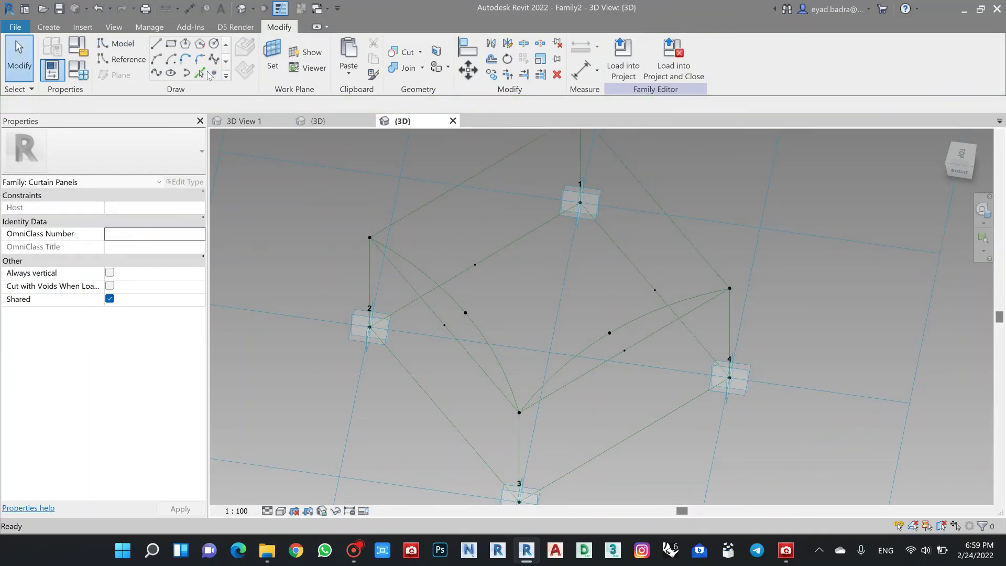
left_click(271, 60)
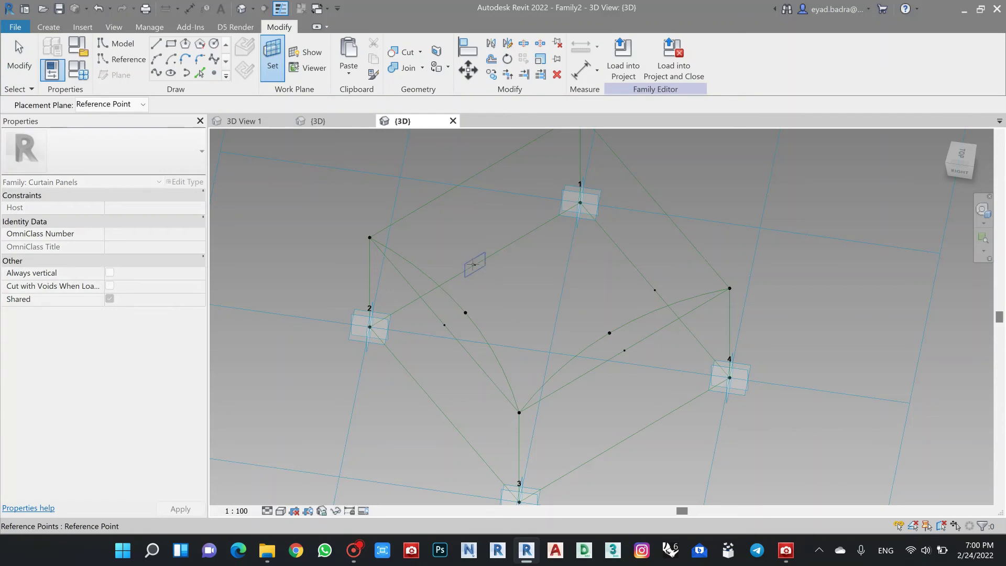
left_click(474, 265)
left_click(476, 263)
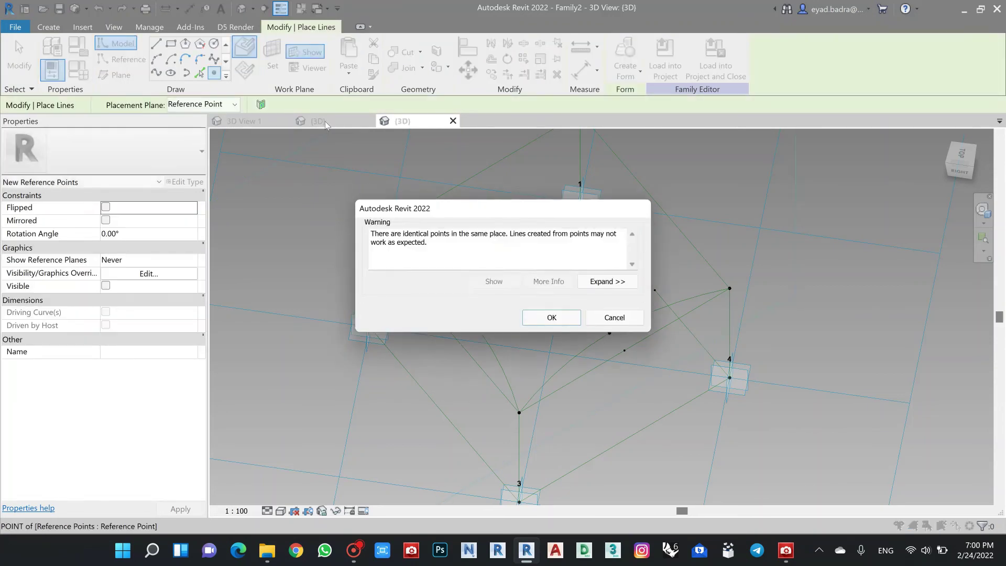
left_click(555, 315)
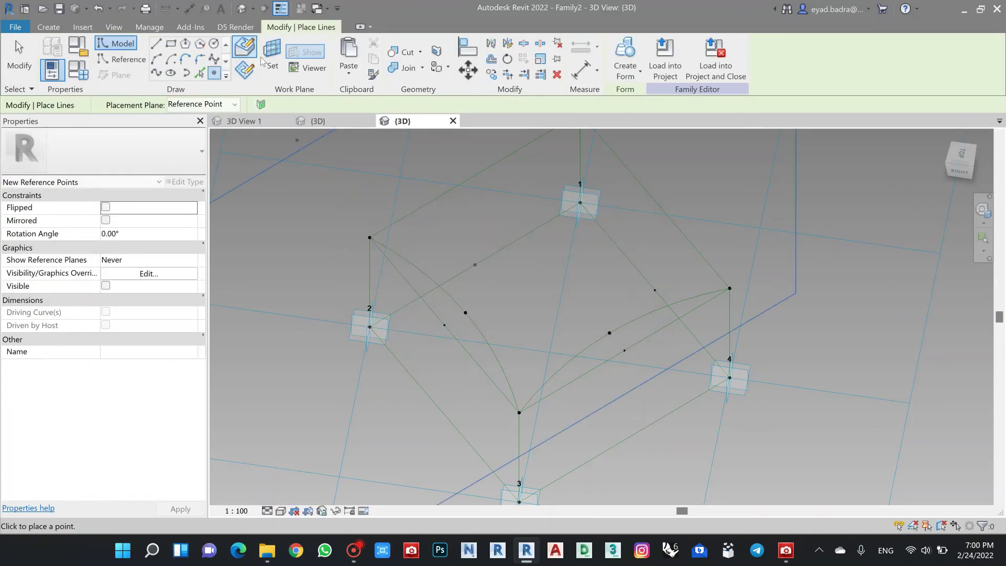
left_click(271, 58)
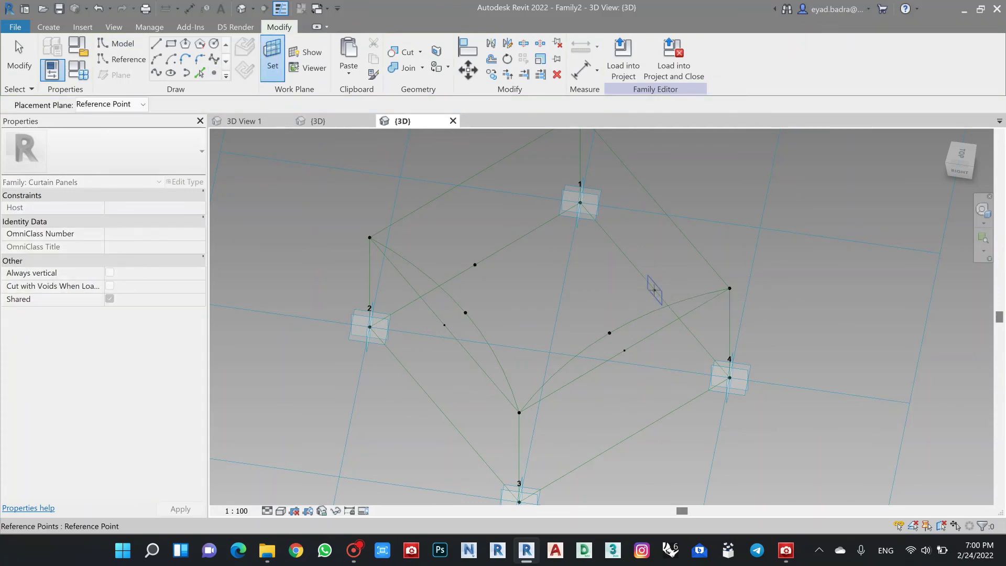
left_click(655, 290)
left_click(655, 290)
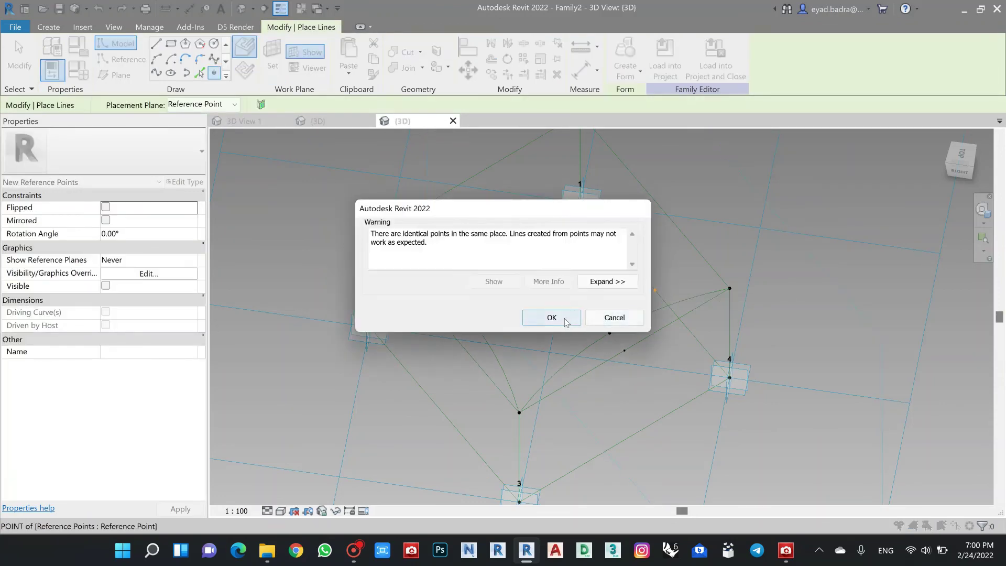
left_click(552, 317)
key("Escape")
Offset the edge 2–1 hosted point by 0.4 and the edge 1–4 point by -0.4
left_click(476, 264)
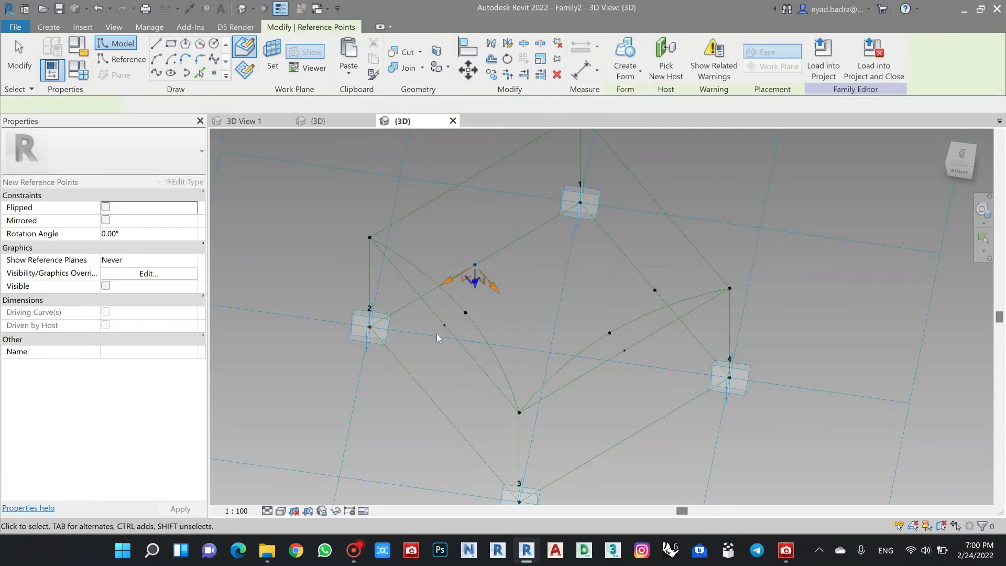
left_click(157, 351)
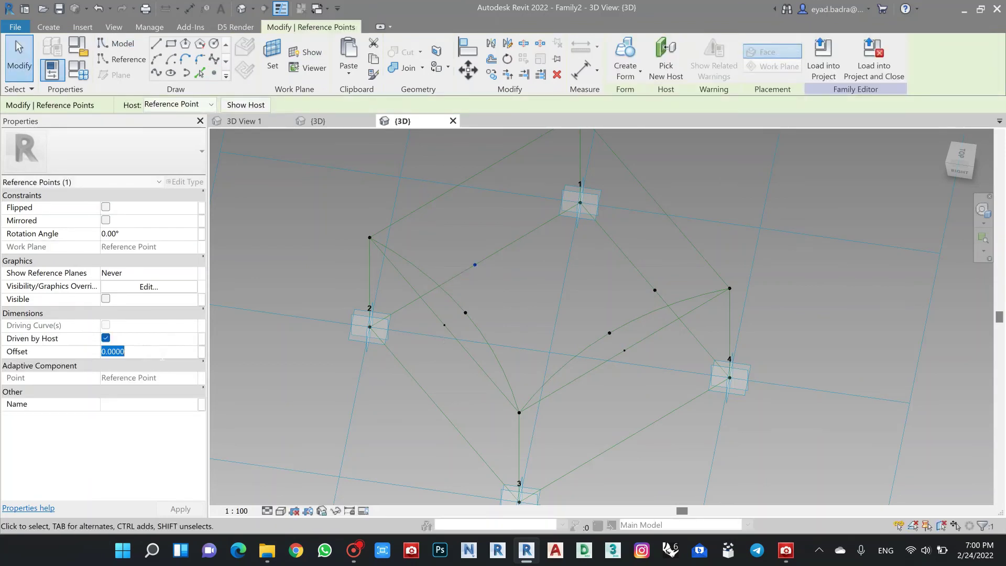
type("0.4")
key("Return")
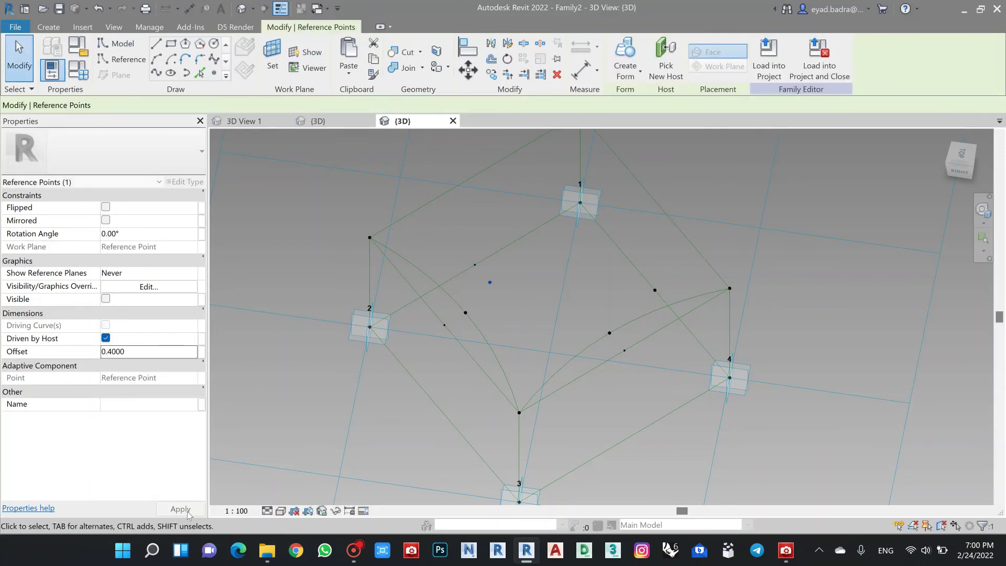
left_click(646, 296)
left_click(655, 290)
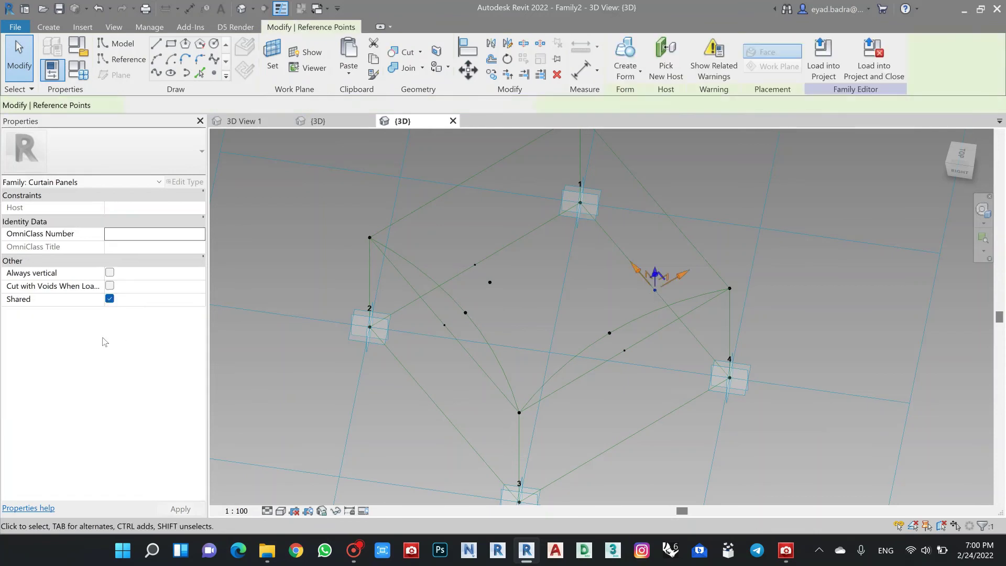
left_click(148, 356)
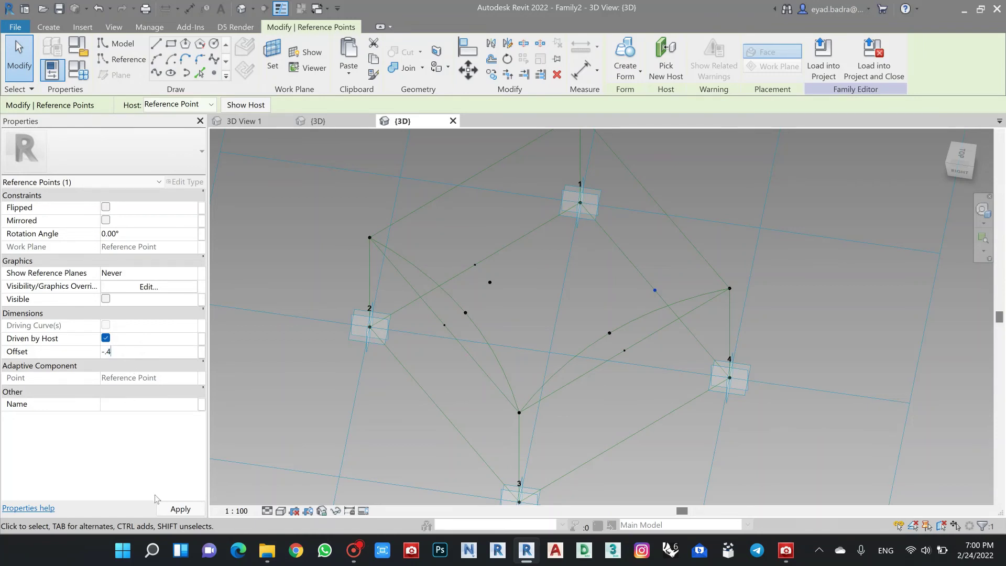
left_click(181, 509)
left_click(603, 296)
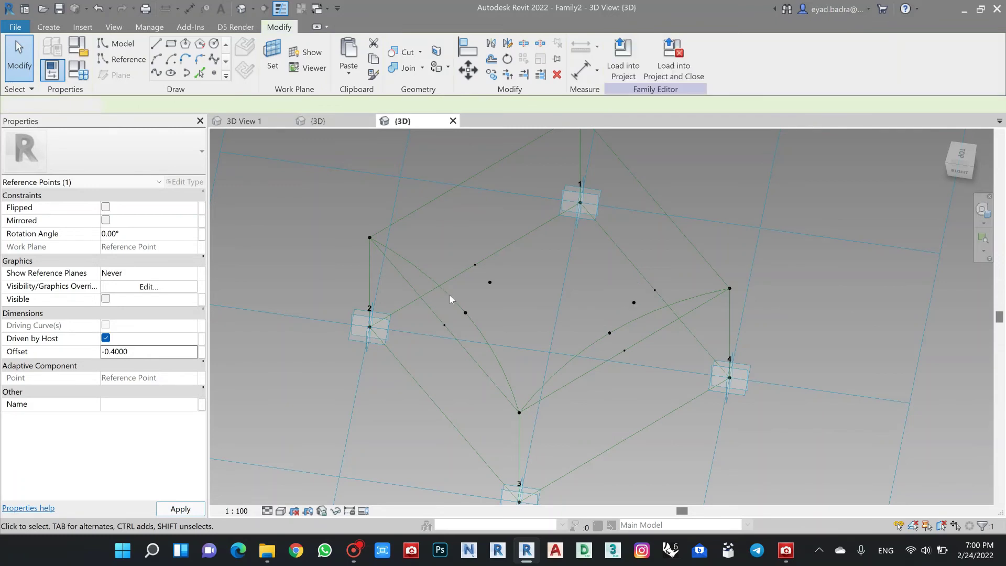
Create a reference spline from point 2 through the offset point to point 1
left_click(370, 331)
left_click(490, 283, "ctrl")
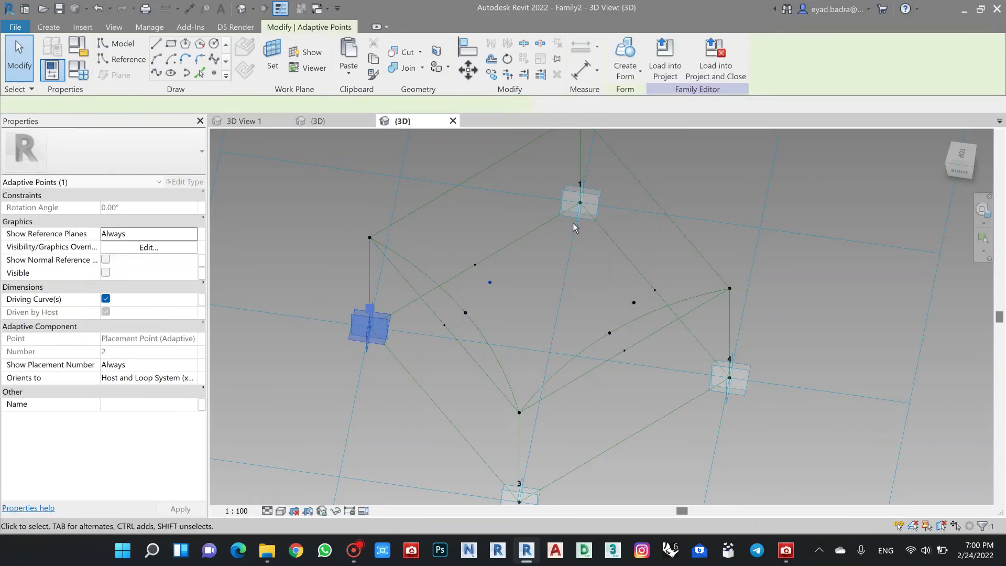
left_click(582, 204, "ctrl")
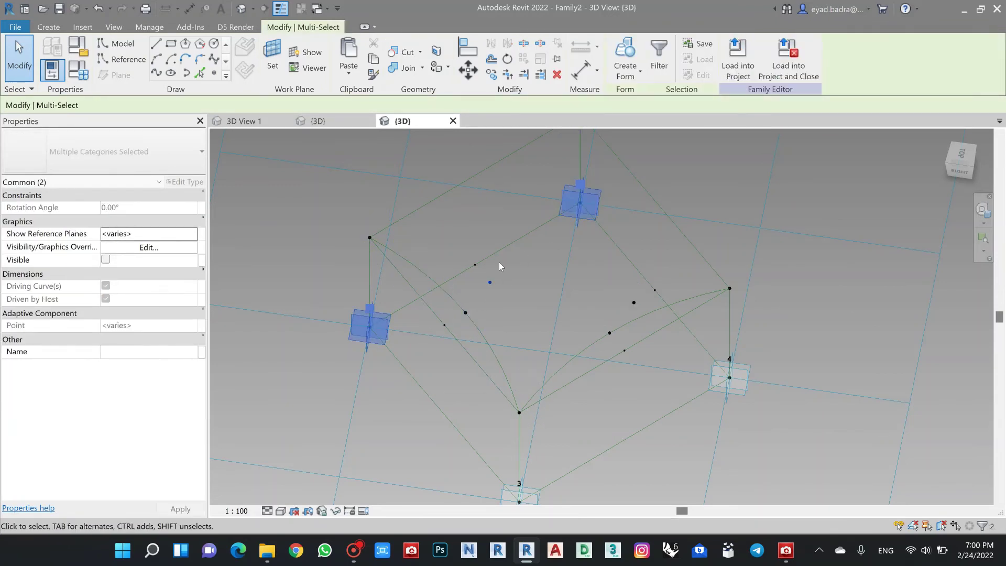
left_click(156, 73)
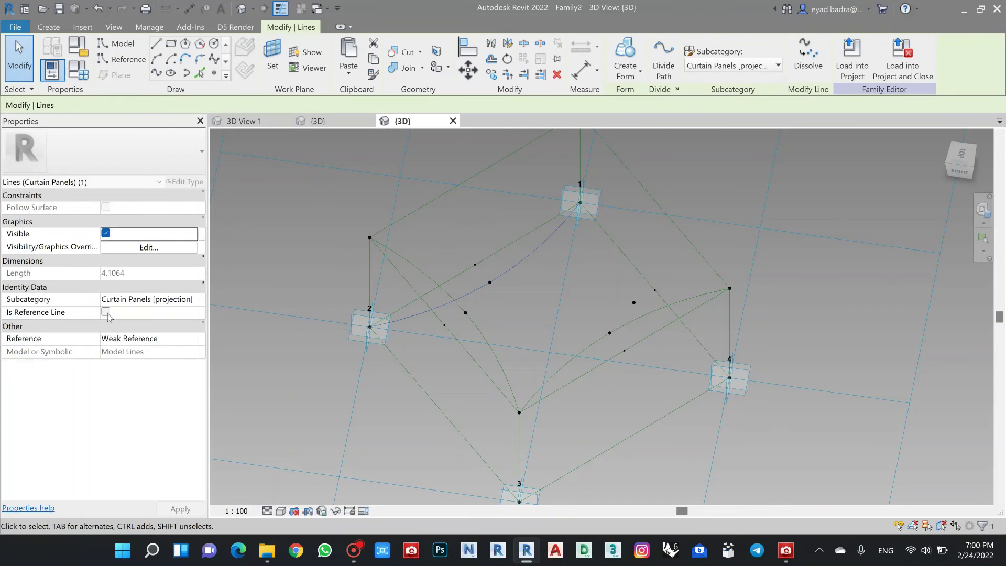
left_click(106, 312)
left_click(545, 262)
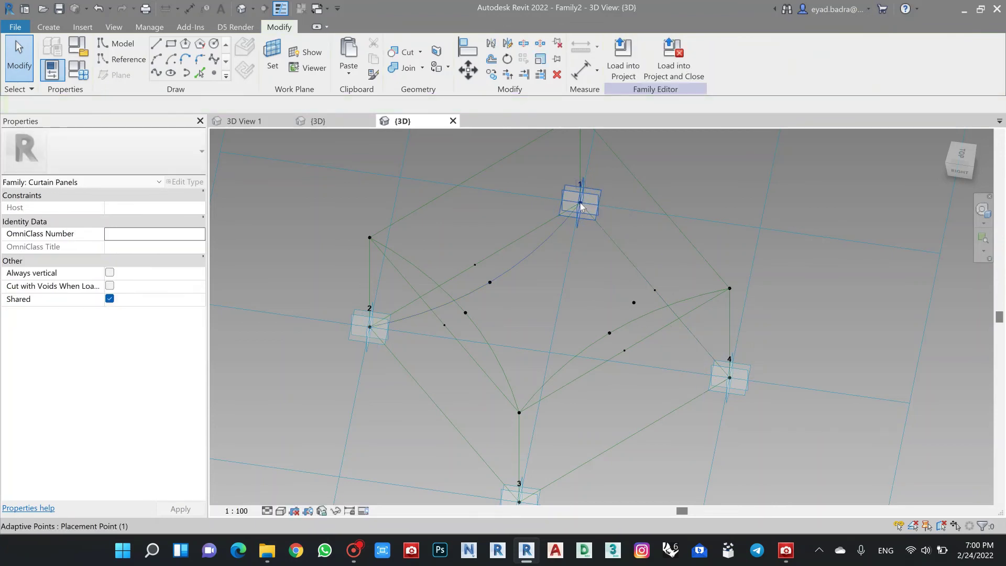
Create a reference spline from point 1 through the offset point to point 4, then orbit to check
left_click(580, 203)
left_click(634, 303, "ctrl")
left_click(730, 377, "ctrl")
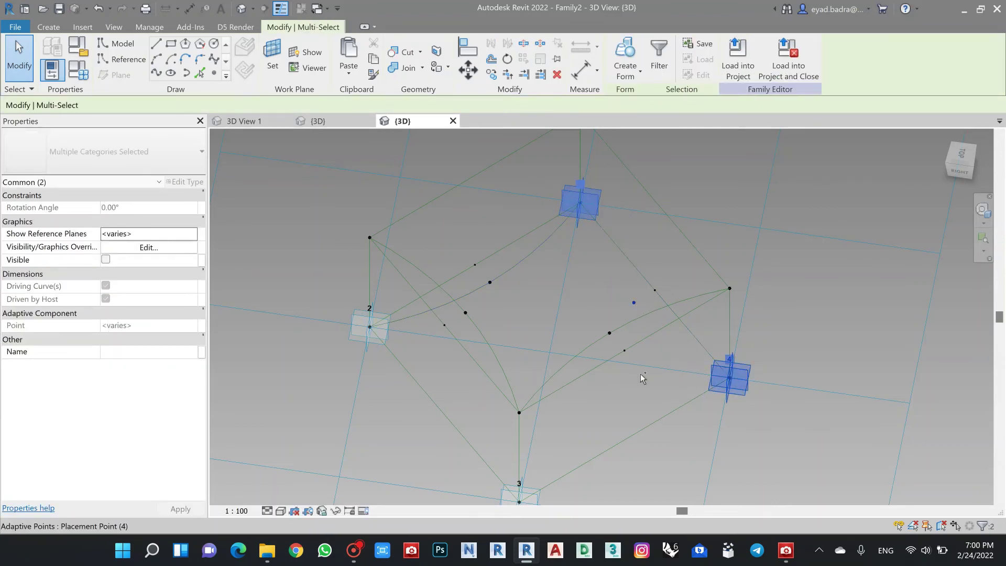
left_click(156, 73)
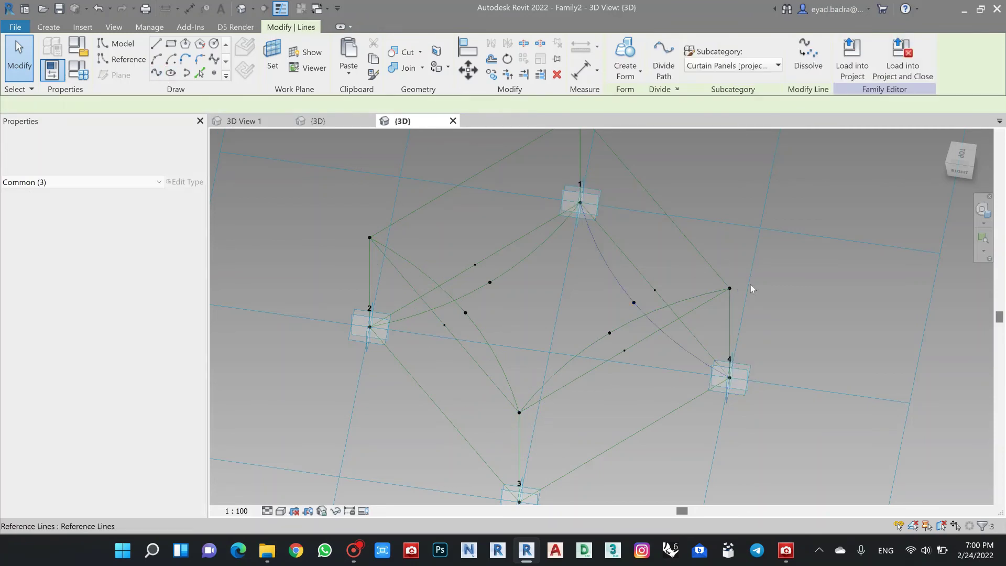
left_click(834, 325)
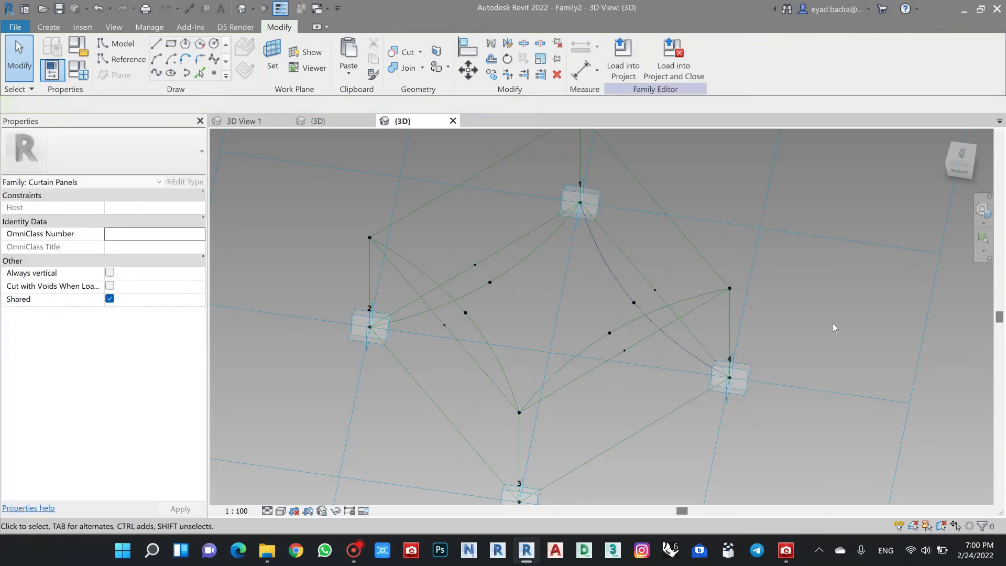
left_click(487, 281)
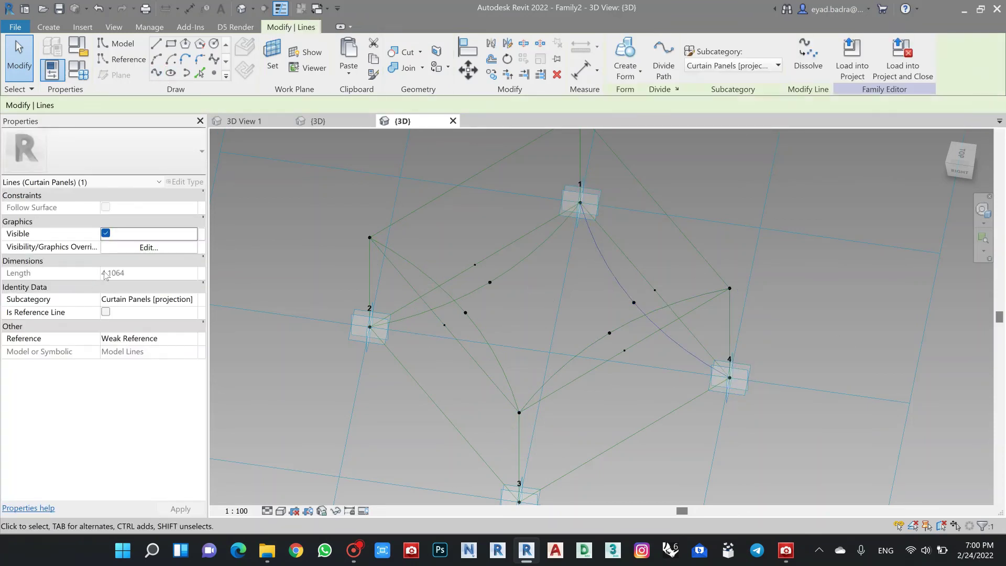
left_click(106, 313)
left_click(317, 252)
middle_click_drag(318, 250, 390, 321, "shift")
middle_click_drag(626, 247, 718, 388, "shift")
left_click(787, 555)
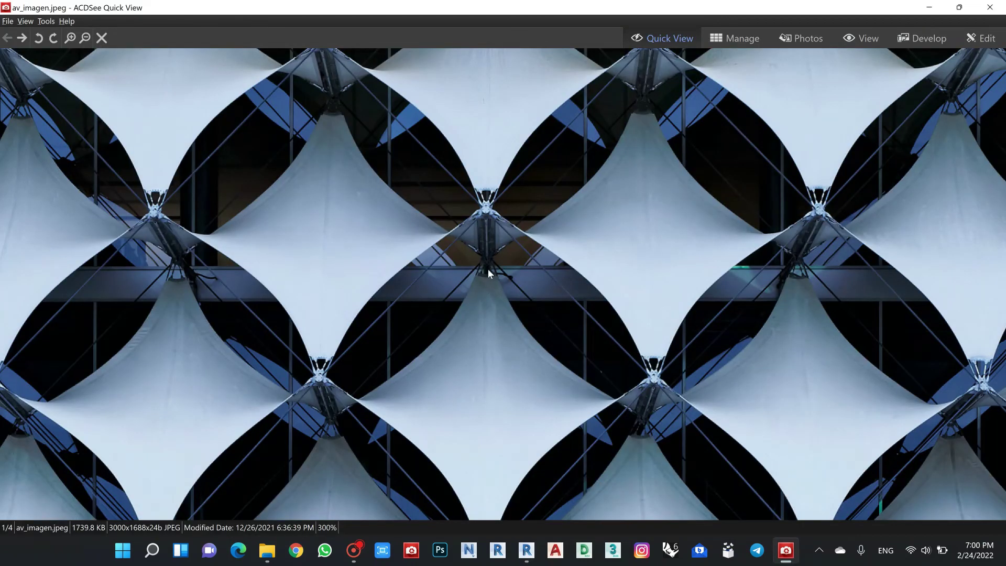
left_click_drag(489, 321, 483, 243)
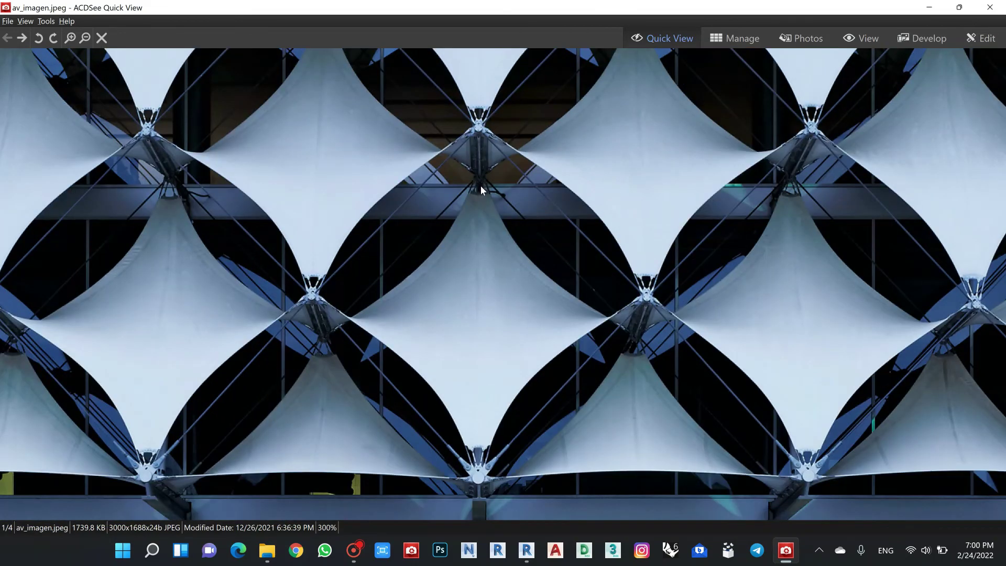
left_click(928, 8)
middle_click_drag(630, 364, 534, 346, "shift")
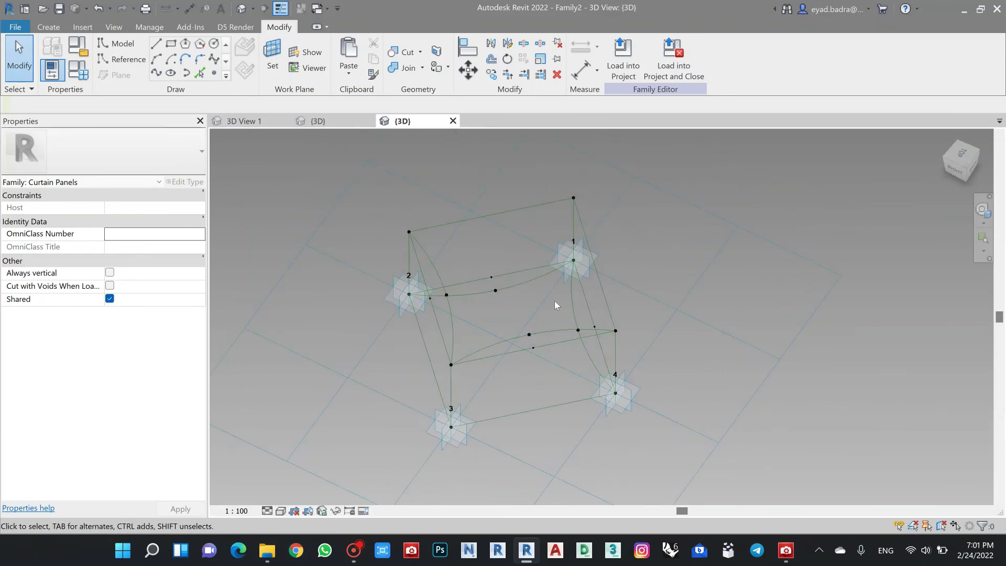
Draw a diagonal reference spline from adaptive point 1 to the opposite reference point
left_click(574, 266)
left_click(451, 365, "ctrl")
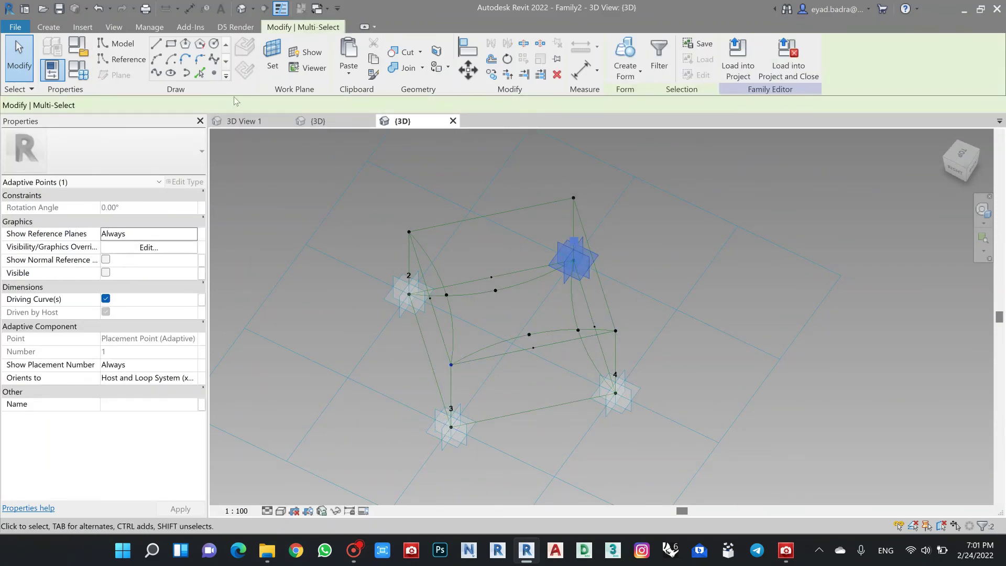
left_click(156, 73)
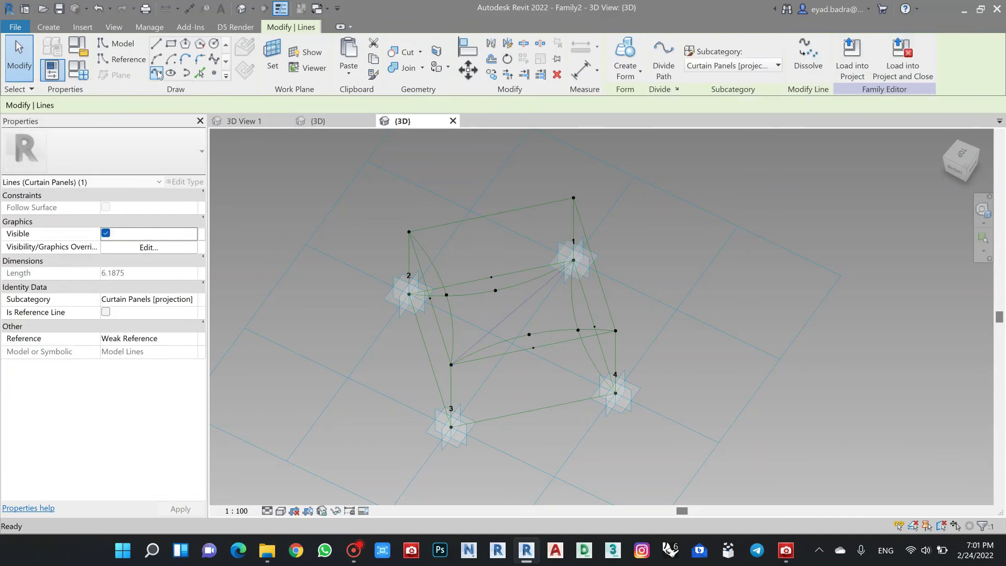
left_click(106, 313)
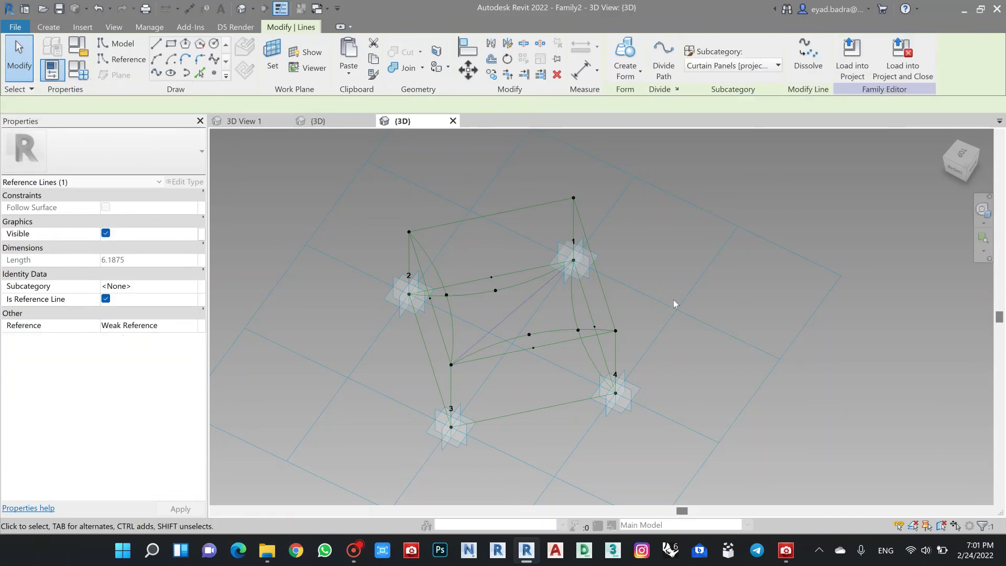
left_click(648, 256)
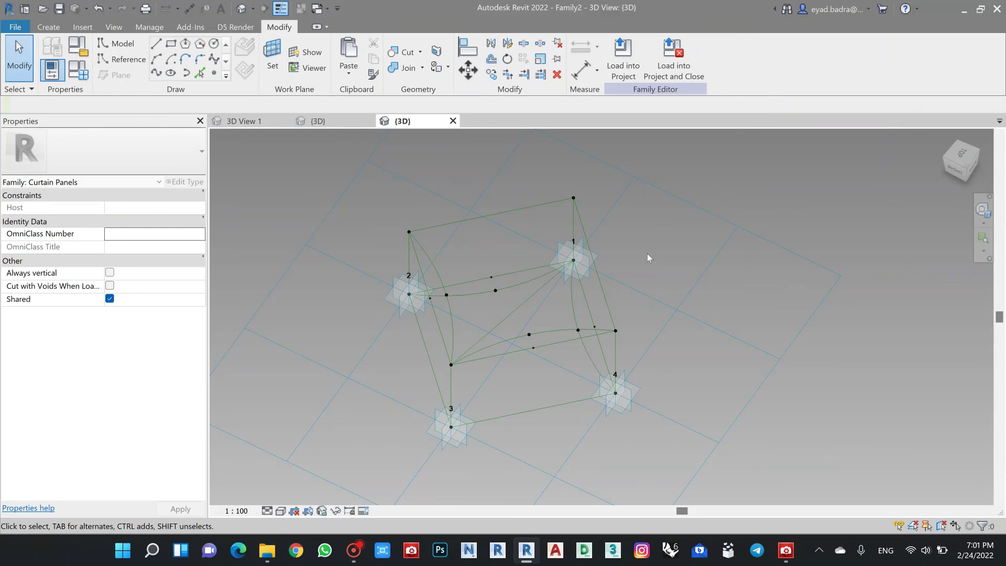
middle_click_drag(649, 257, 671, 301, "shift")
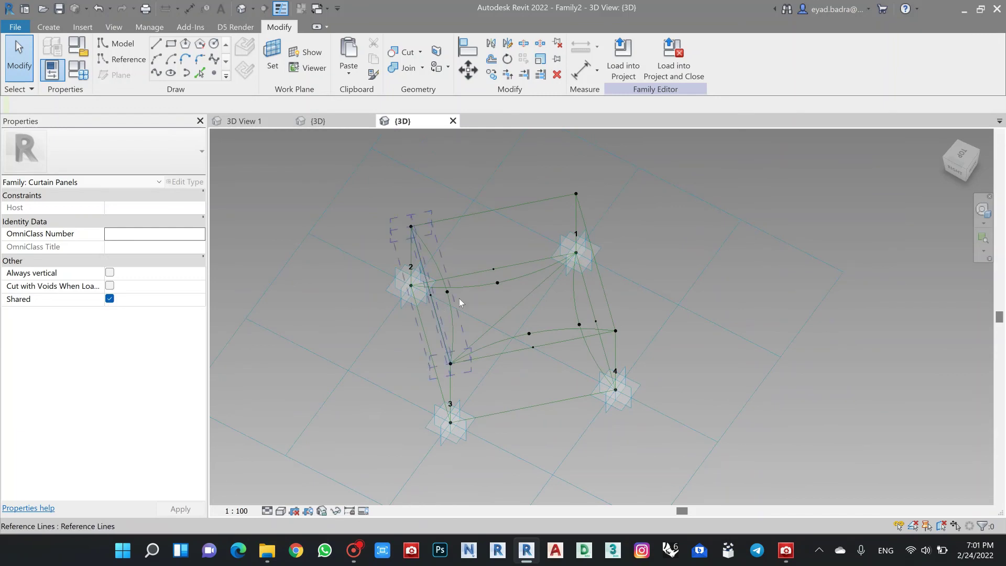
Select the diagonal and three curved edges bounding one half of the panel
left_click(451, 297)
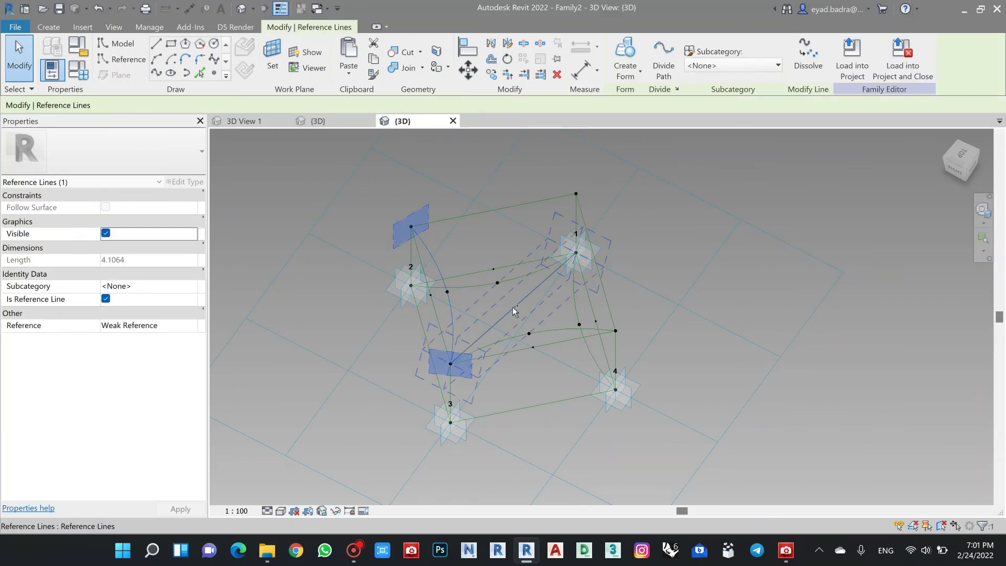
left_click(516, 305, "ctrl")
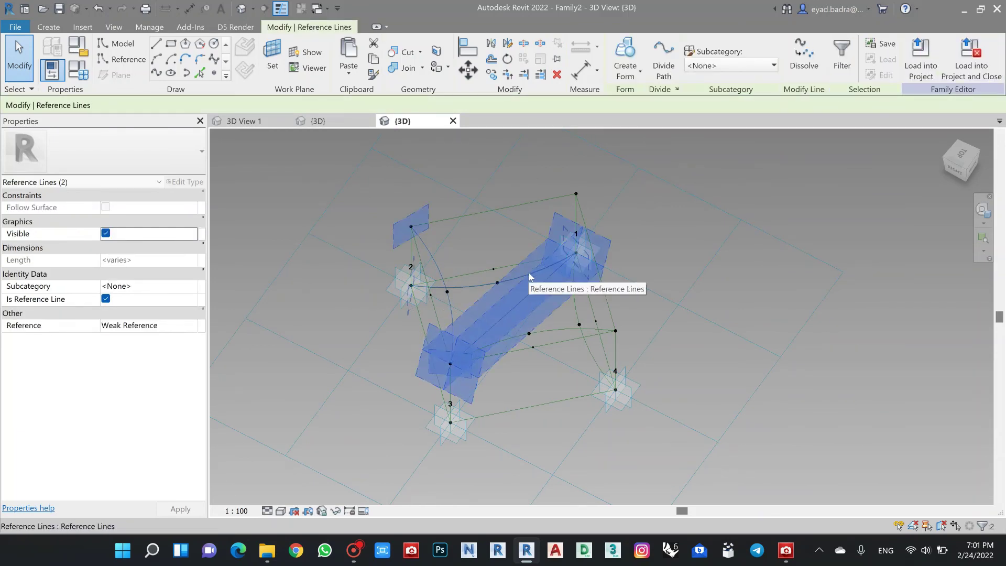
left_click(413, 254, "ctrl")
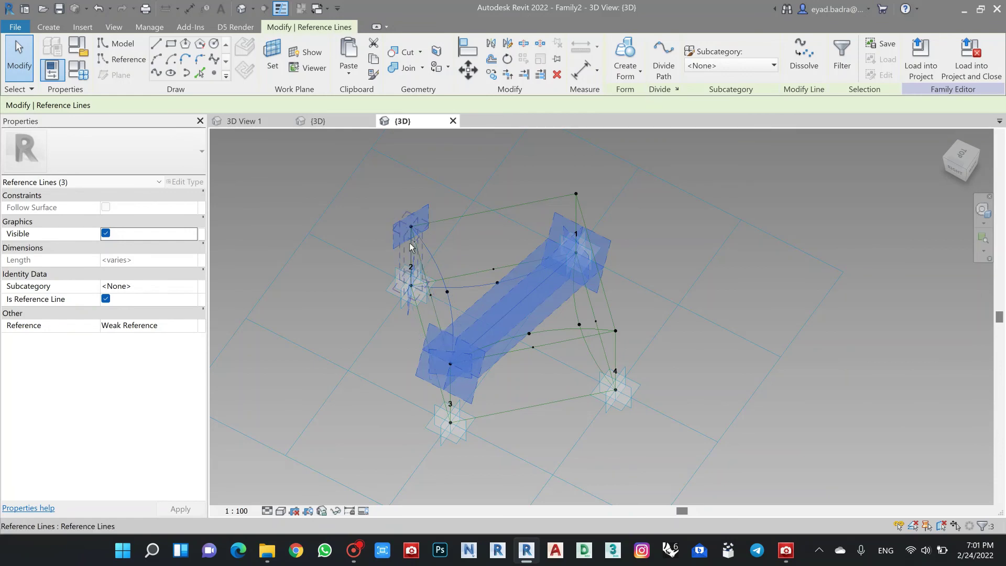
left_click(413, 259, "ctrl")
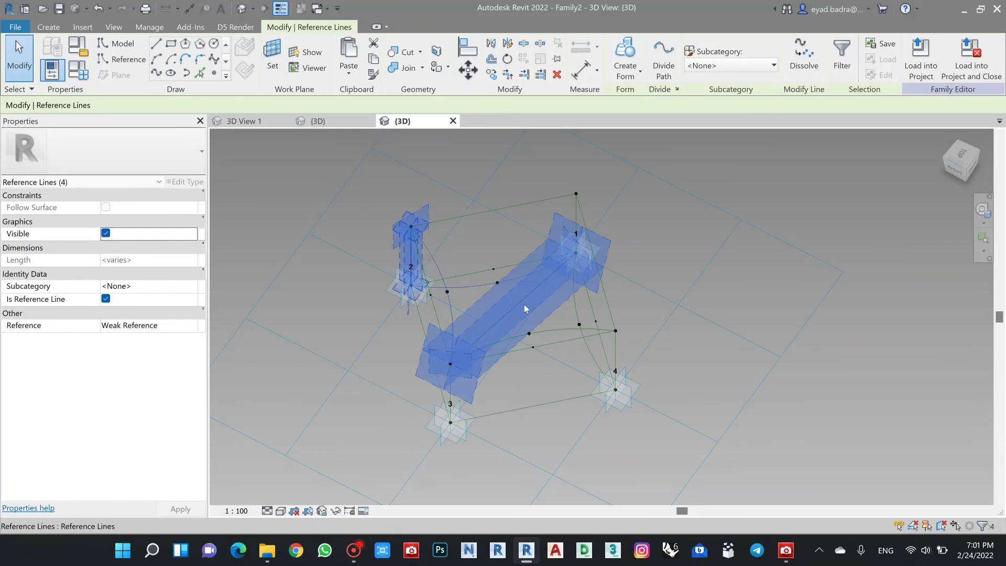
middle_click_drag(525, 305, 566, 295, "shift")
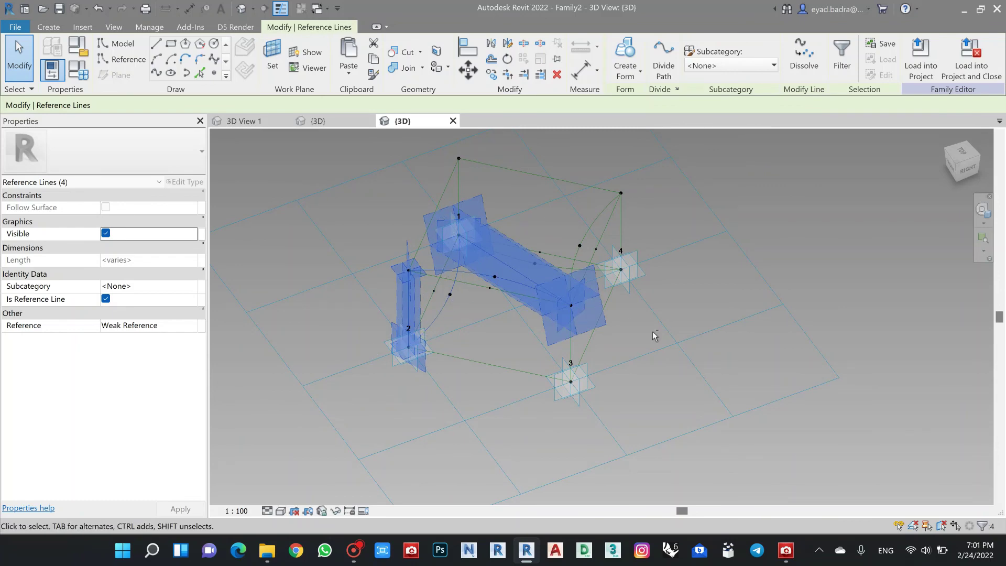
middle_click_drag(653, 331, 583, 146, "shift")
Create a surface form from the four selected edges for the first half
left_click(626, 62)
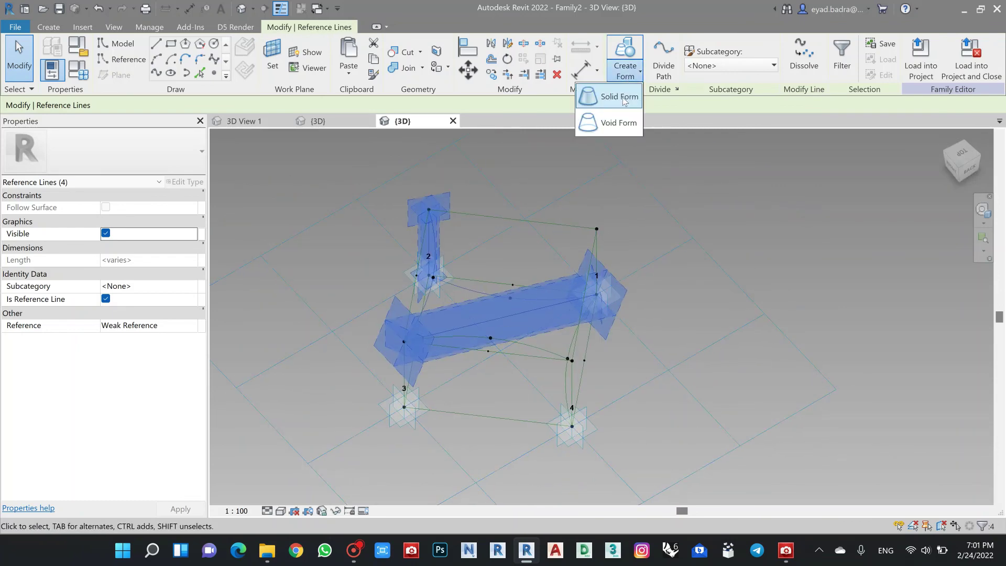
left_click(619, 97)
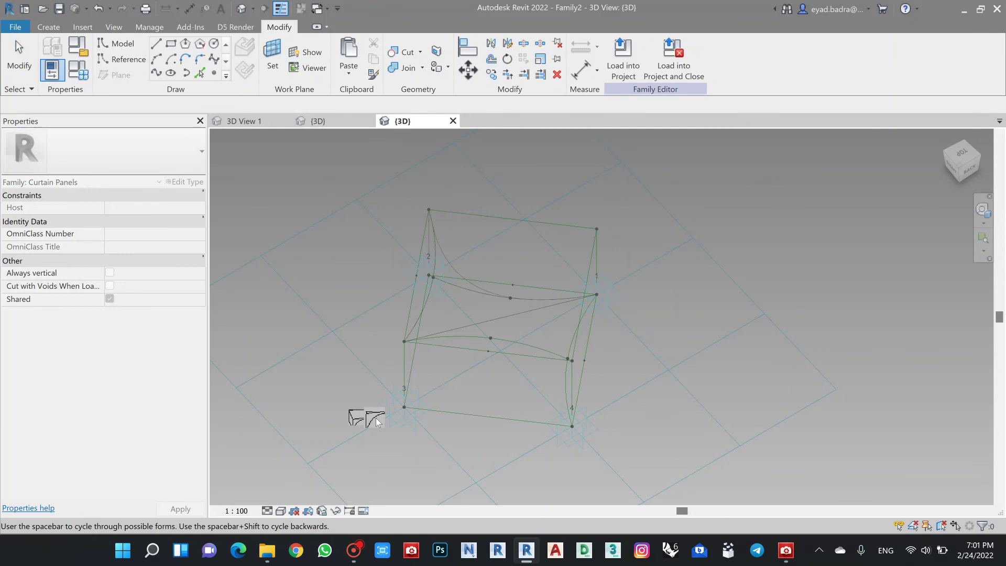
left_click(374, 418)
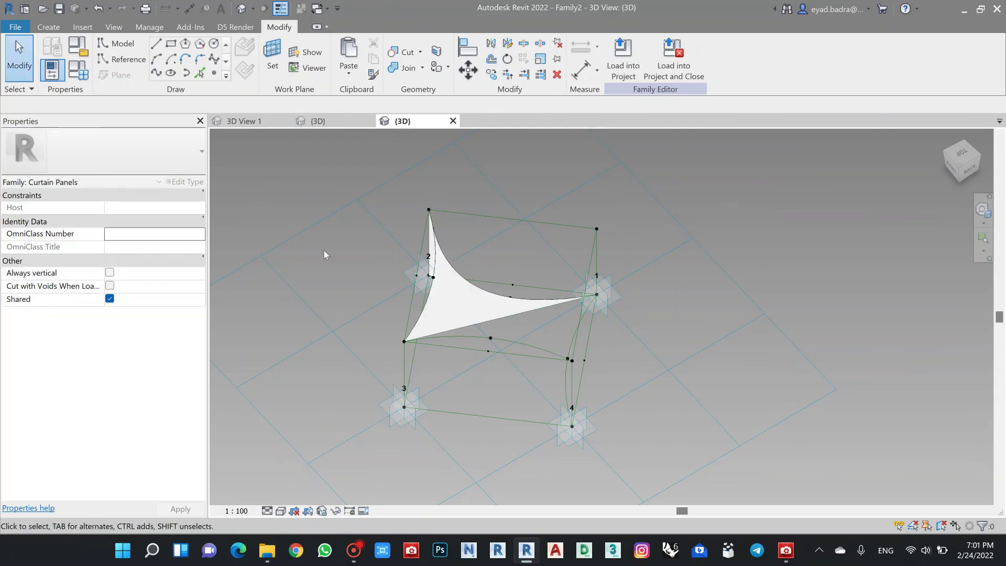
middle_click_drag(324, 251, 499, 388, "shift")
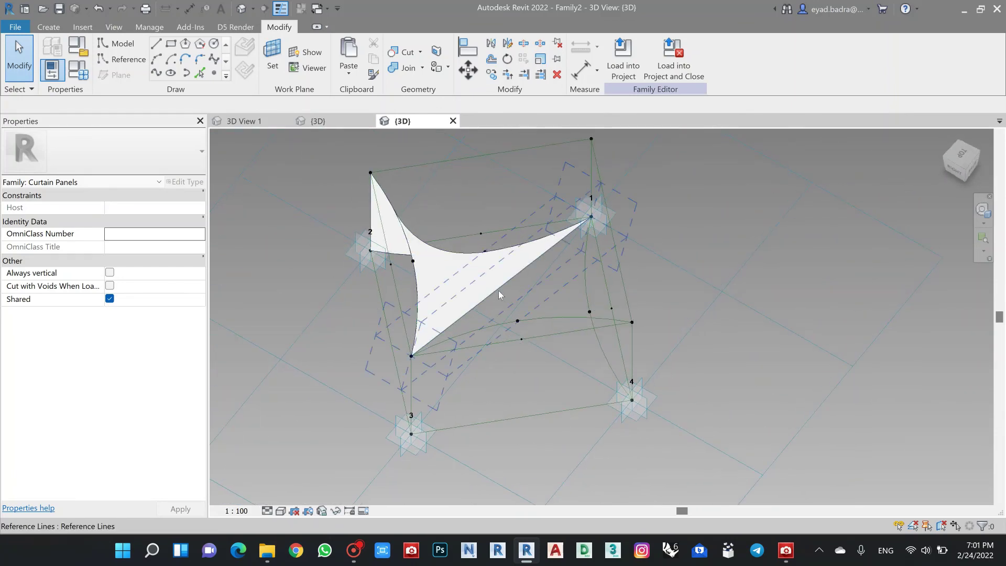
Create a second solid form from the other half's four edges and view it from the top
left_click(499, 291)
left_click(586, 263)
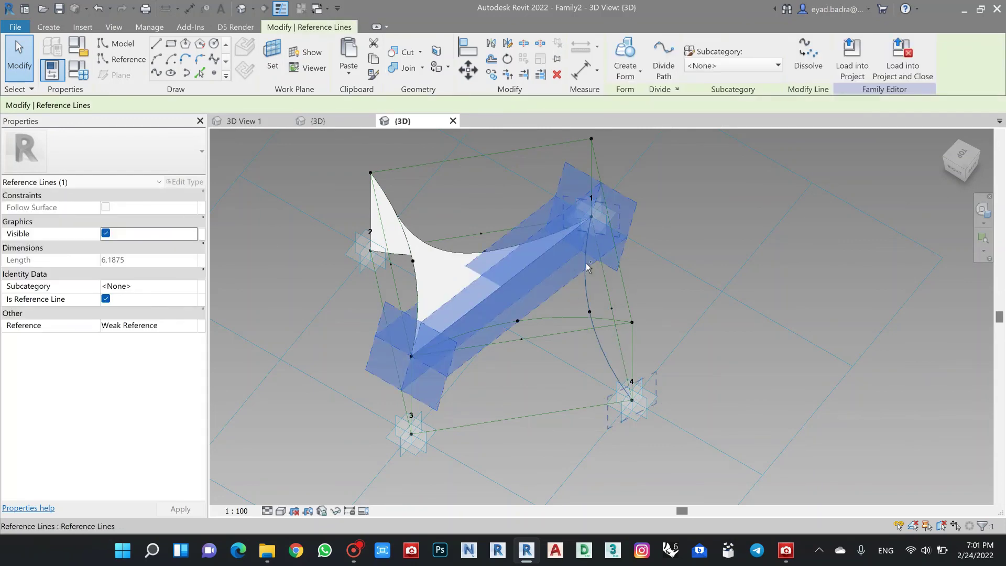
left_click(631, 350, "ctrl")
left_click(548, 318, "ctrl")
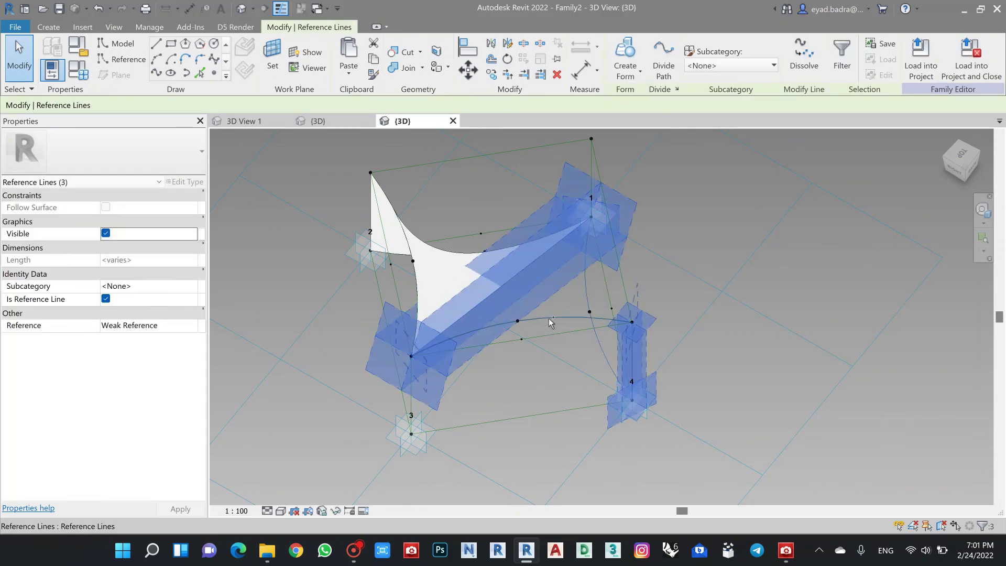
left_click(549, 319, "ctrl")
left_click(632, 74)
left_click(619, 98)
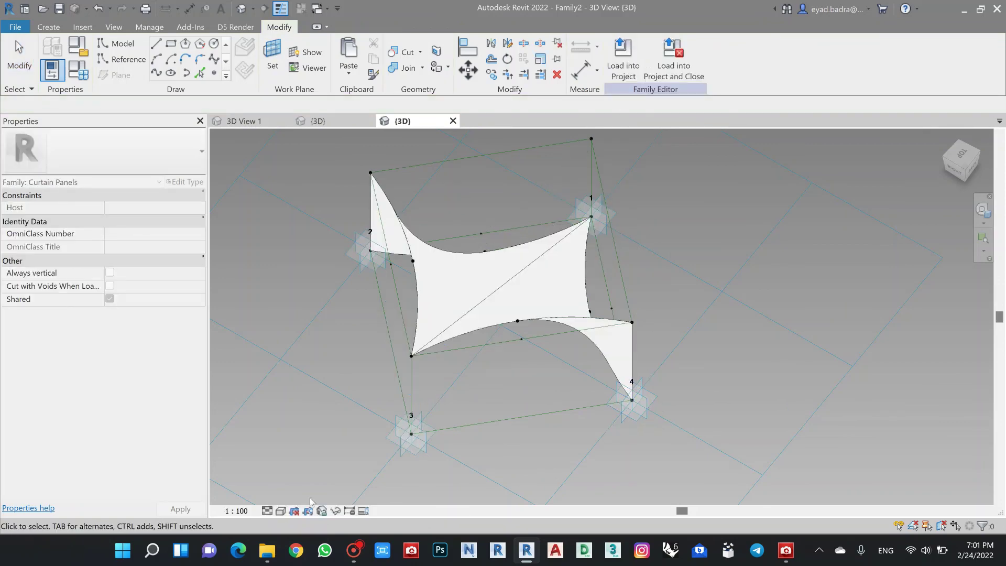
middle_click_drag(342, 342, 604, 228, "shift")
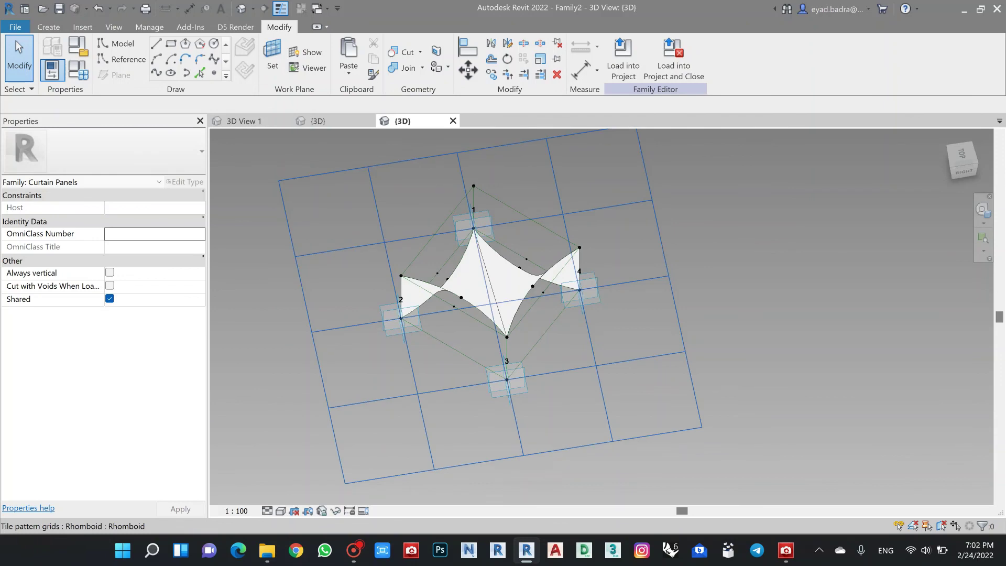
left_click(786, 549)
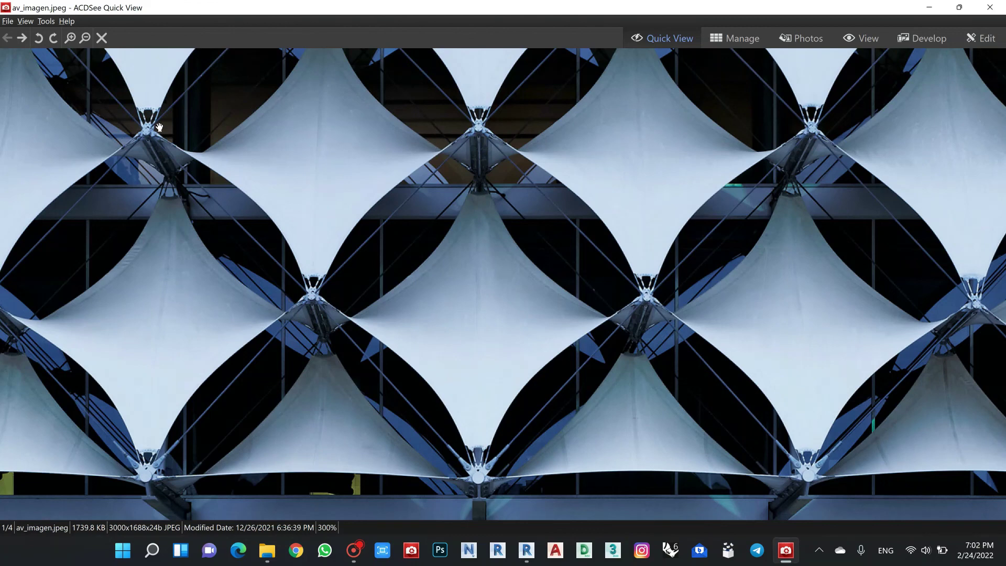
Pan across the av_imagen.jpeg photo, minimize it, and orbit the Revit fabric panel
left_click_drag(310, 122, 365, 189)
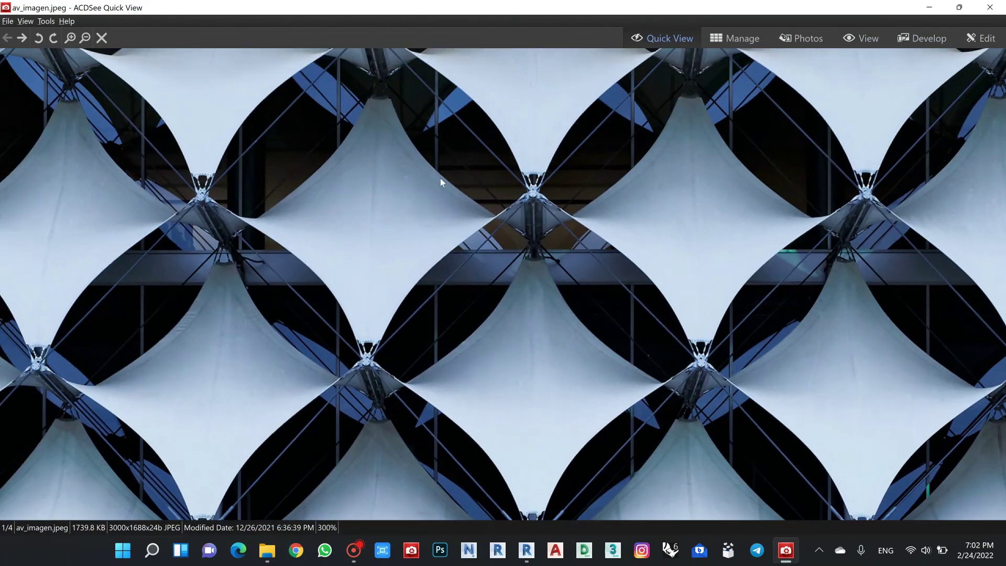
left_click(929, 7)
middle_click_drag(552, 292, 520, 332, "shift")
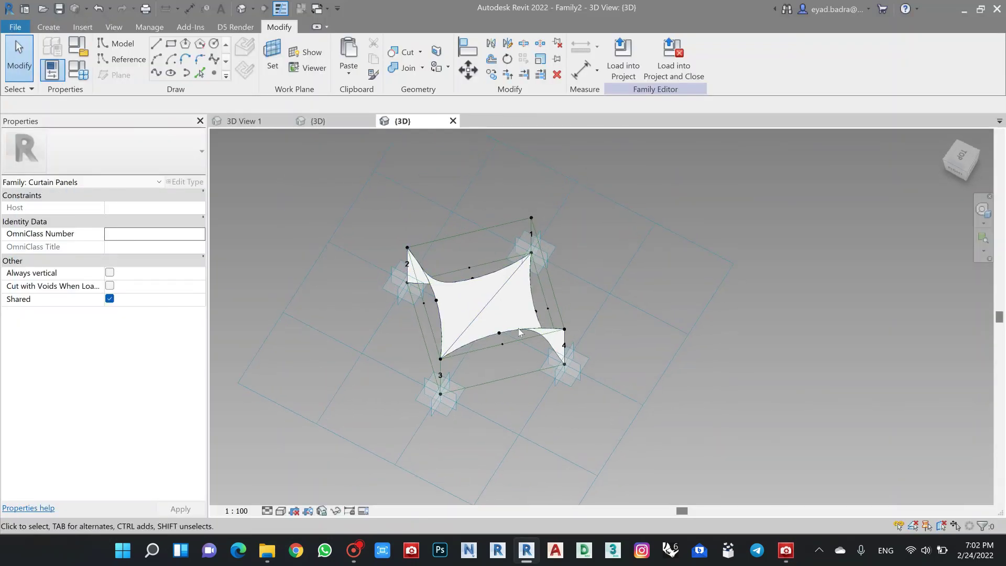
middle_click_drag(603, 310, 484, 265, "shift")
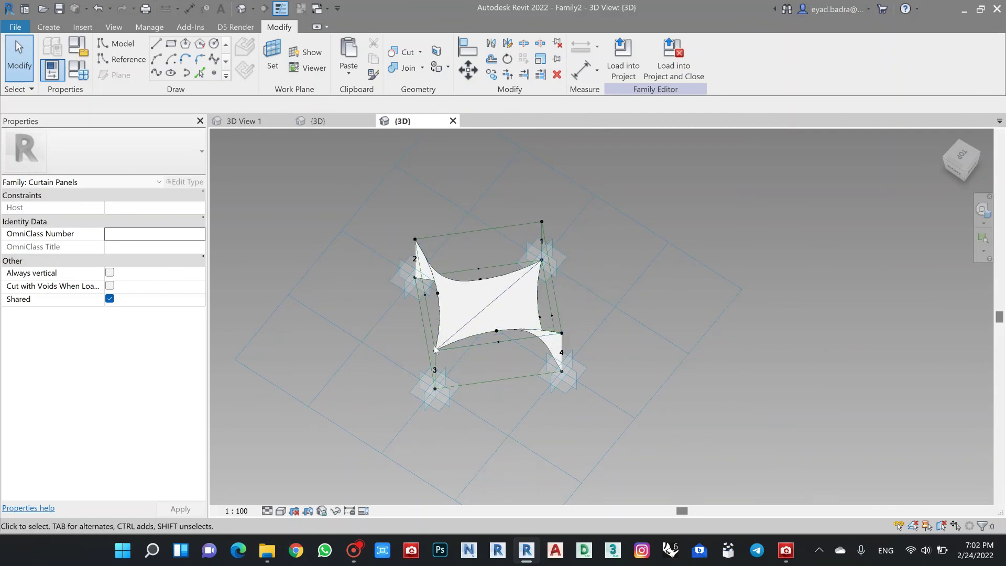
scroll(457, 348, "up", 3)
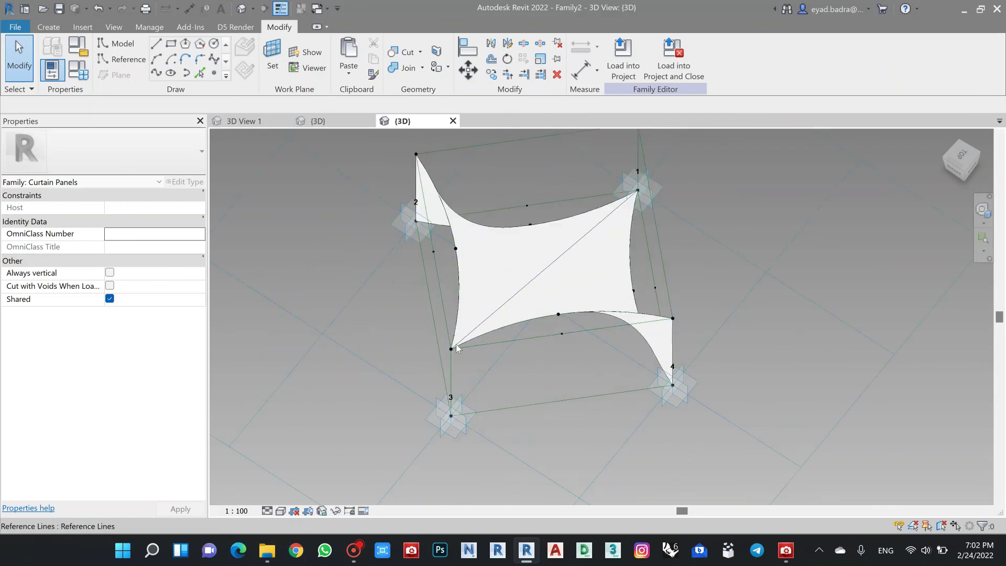
left_click(786, 550)
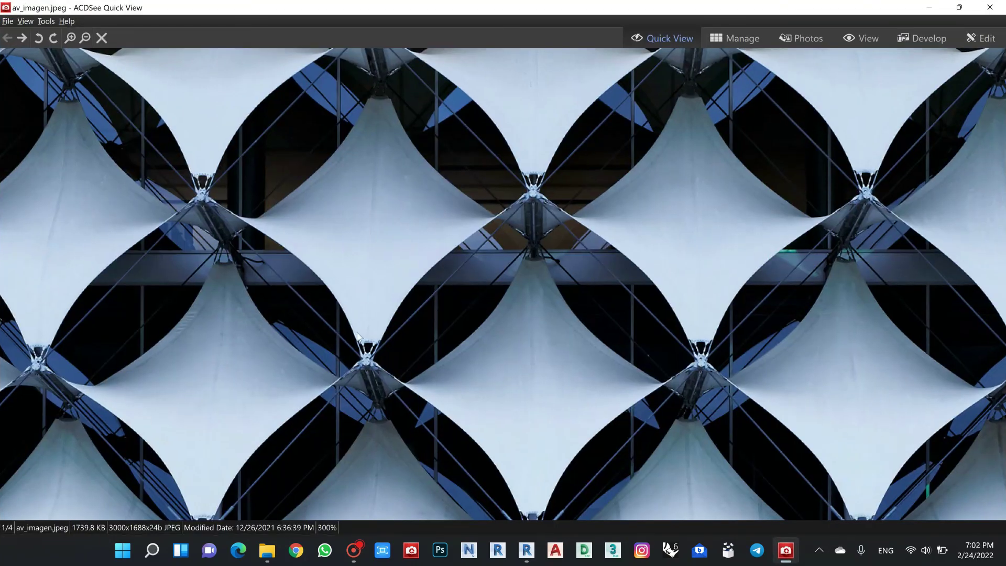
left_click(930, 9)
middle_click_drag(552, 374, 520, 369)
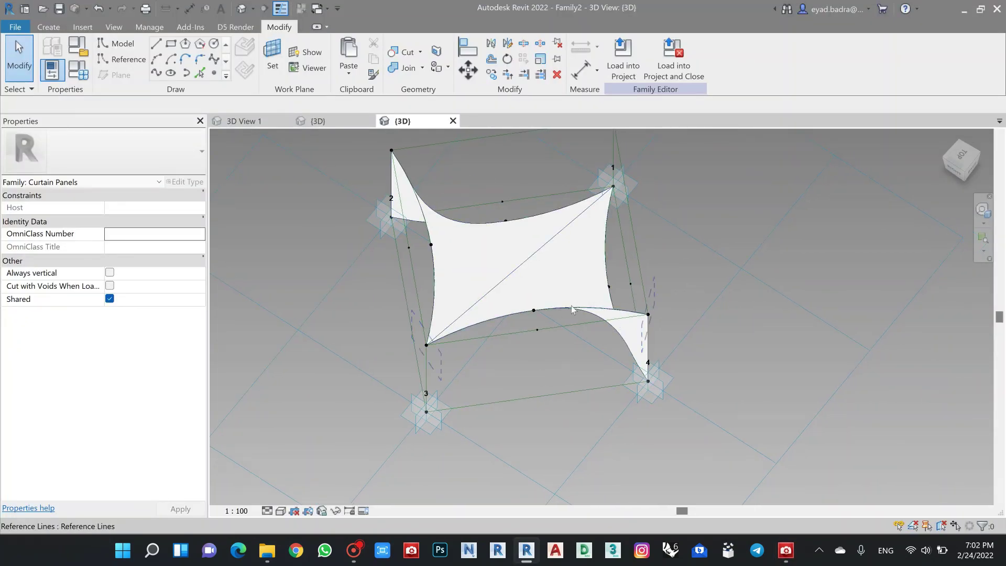
middle_click_drag(670, 295, 672, 325)
middle_click_drag(655, 291, 681, 298)
scroll(674, 319, "down", 1)
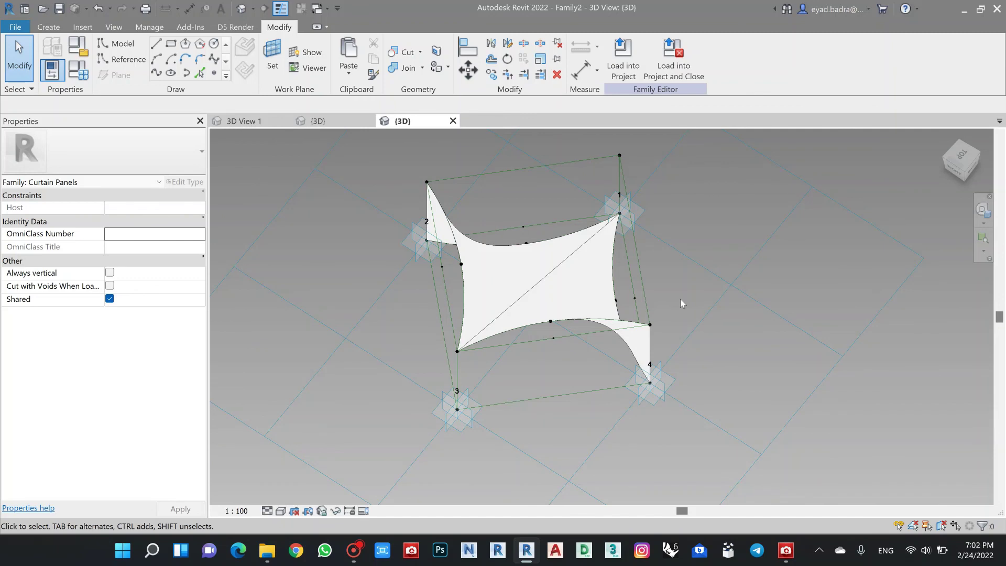